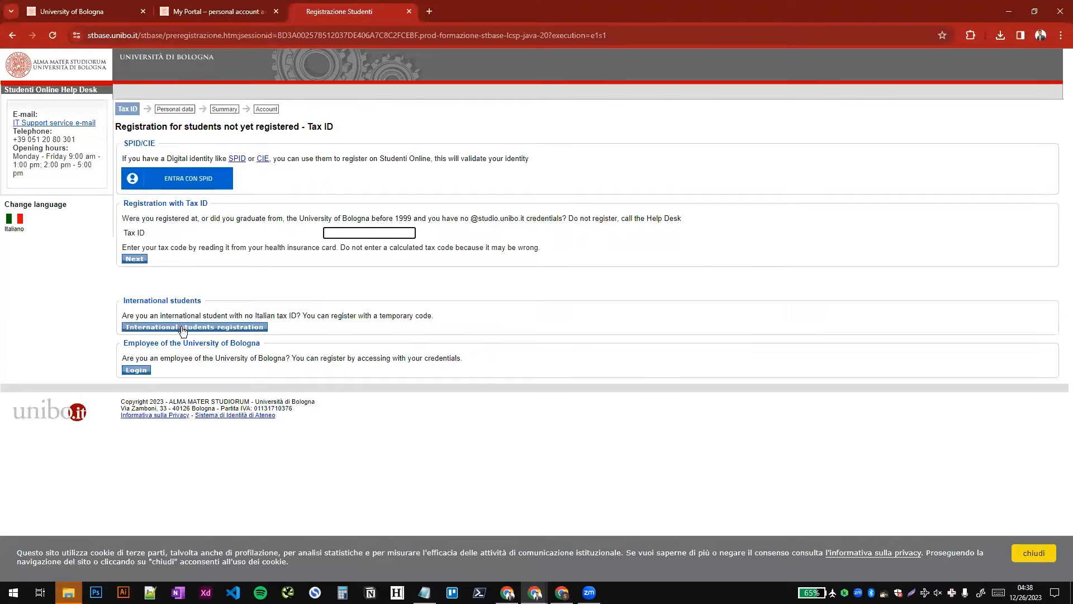
- Start the international student registration and enter the applicant's name and surname, with gender set to M
{"action": "left_click", "coordinate": [230, 332]}
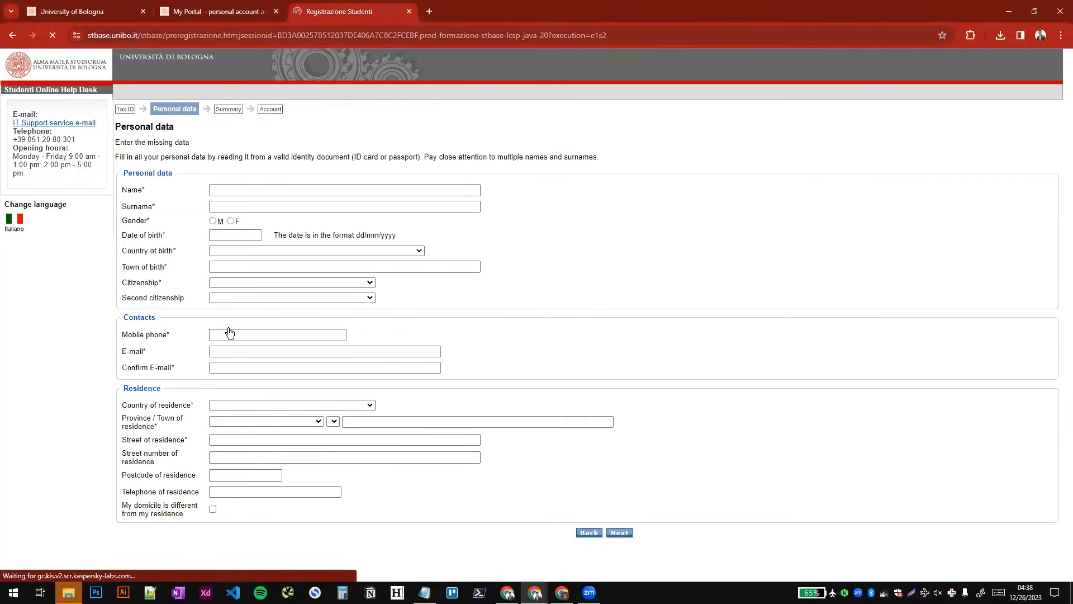
{"action": "left_click", "coordinate": [254, 192]}
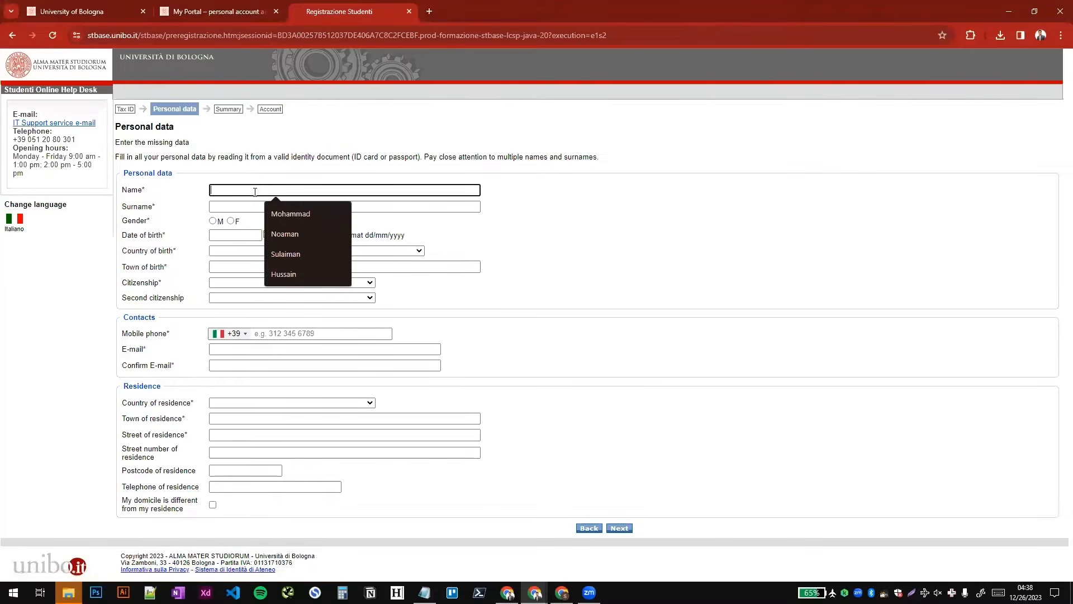
{"action": "key", "text": "Tab"}
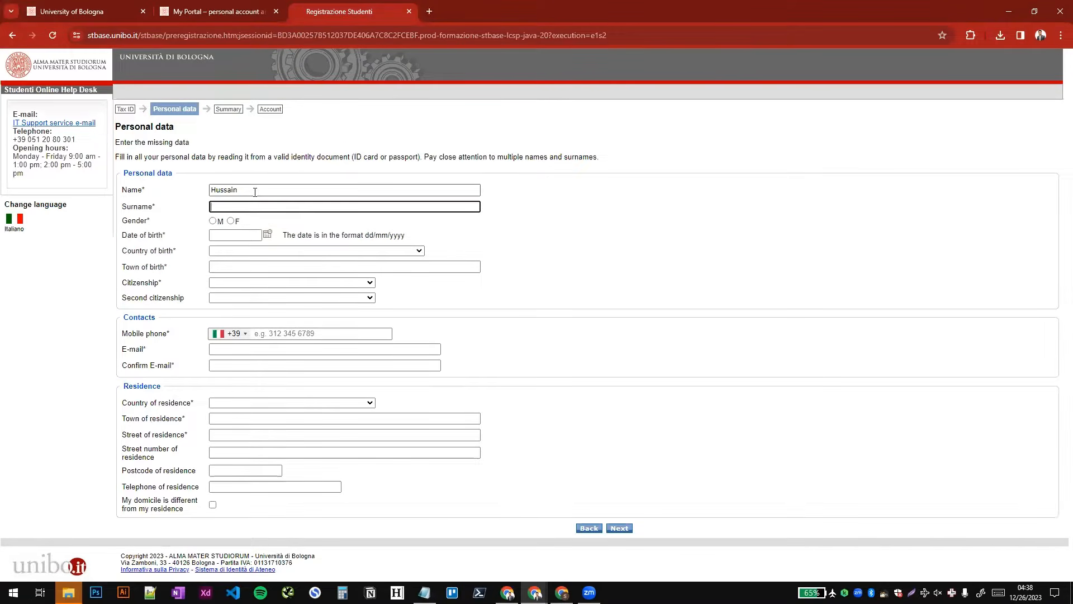
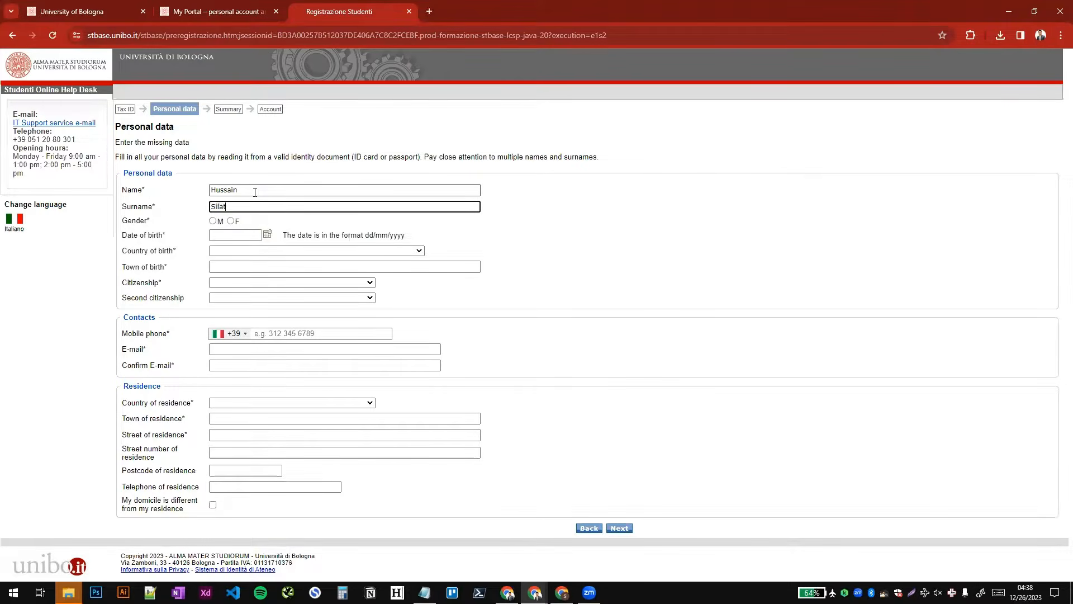
{"action": "left_click", "coordinate": [214, 223]}
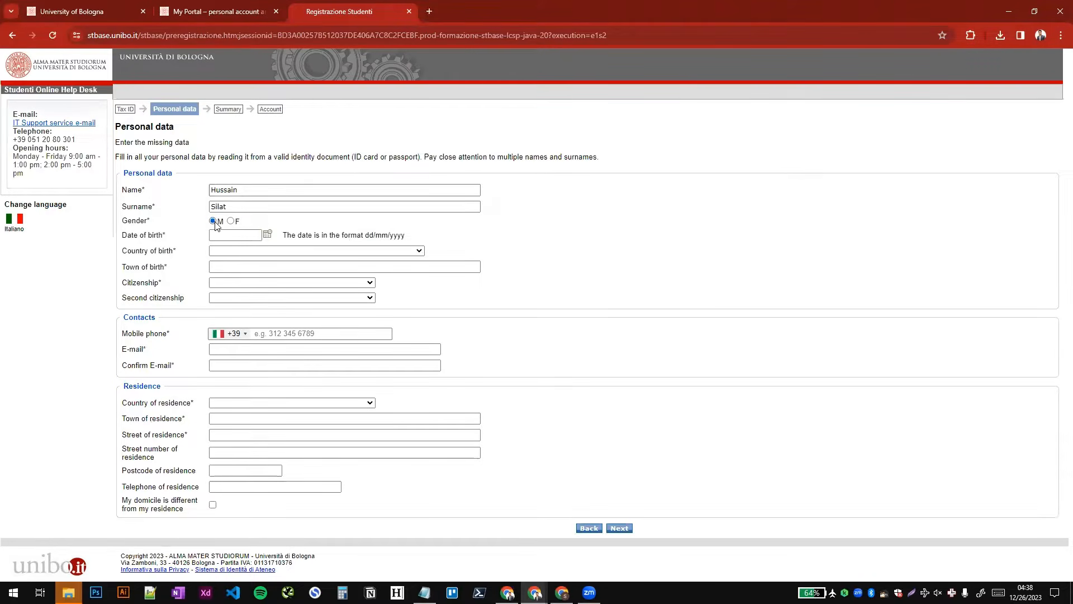
- Set the applicant's date of birth using the year, month and day in the calendar
{"action": "left_click", "coordinate": [269, 235]}
{"action": "left_click", "coordinate": [265, 252]}
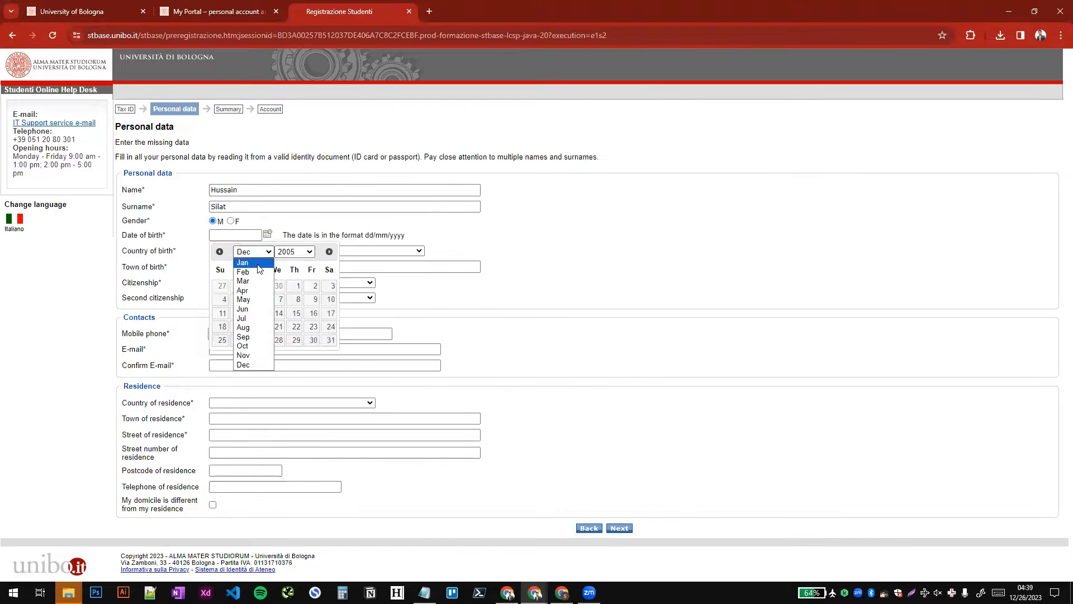
{"action": "left_click", "coordinate": [295, 252]}
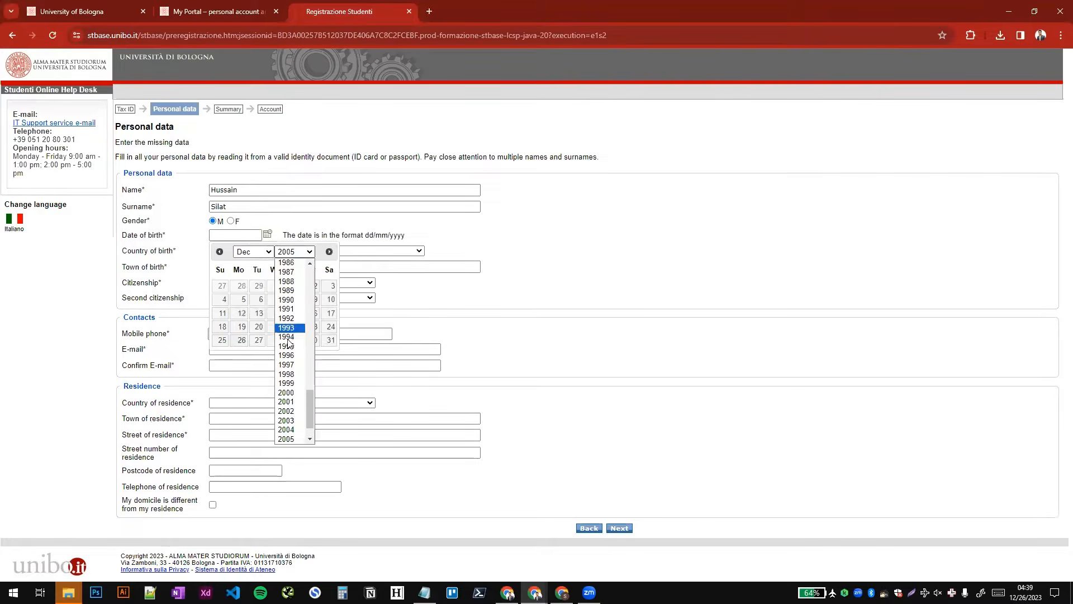
{"action": "left_click", "coordinate": [287, 384]}
{"action": "left_click", "coordinate": [254, 253]}
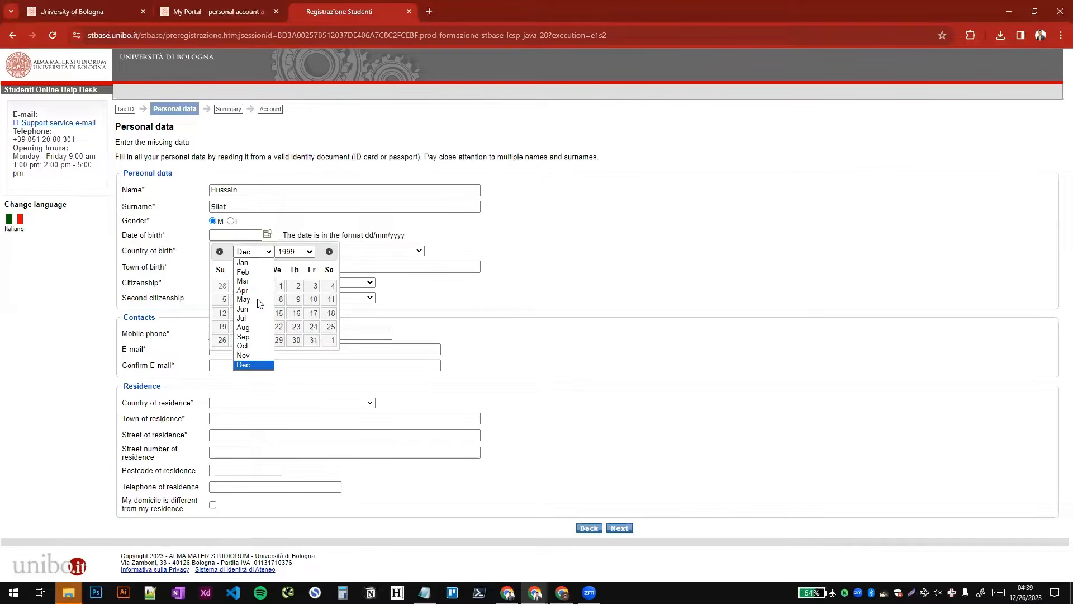
{"action": "left_click", "coordinate": [246, 290]}
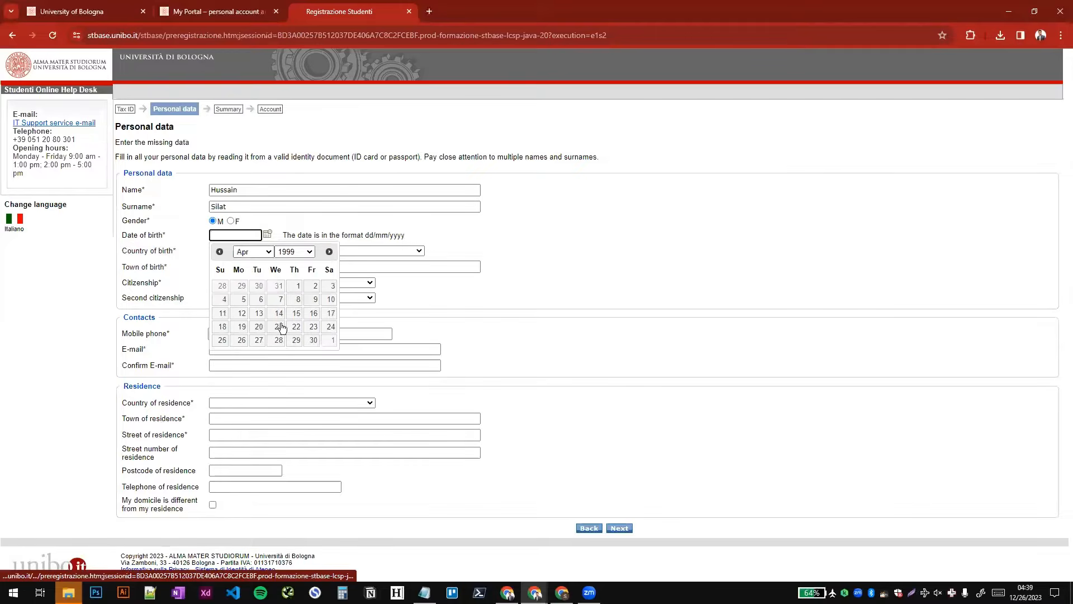
{"action": "left_click", "coordinate": [314, 328]}
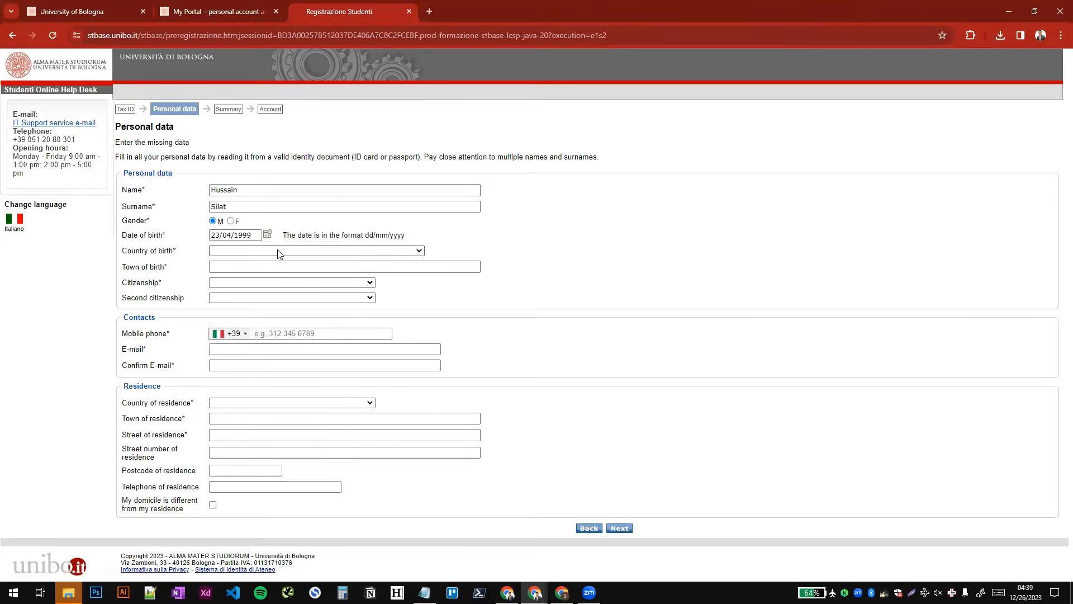
- Set the country of birth to Pakistan, the town of birth to Karachi and the citizenship to Pakistan
{"action": "left_click", "coordinate": [277, 250]}
{"action": "type", "text": "pak"}
{"action": "key", "text": "Return"}
{"action": "left_click", "coordinate": [278, 267]}
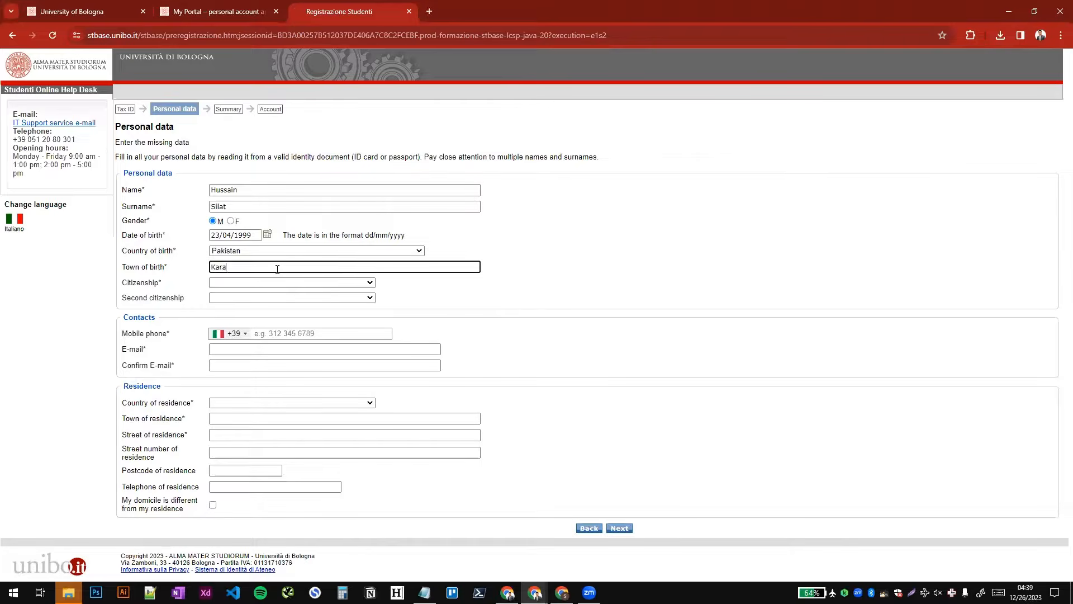
{"action": "key", "text": "Tab"}
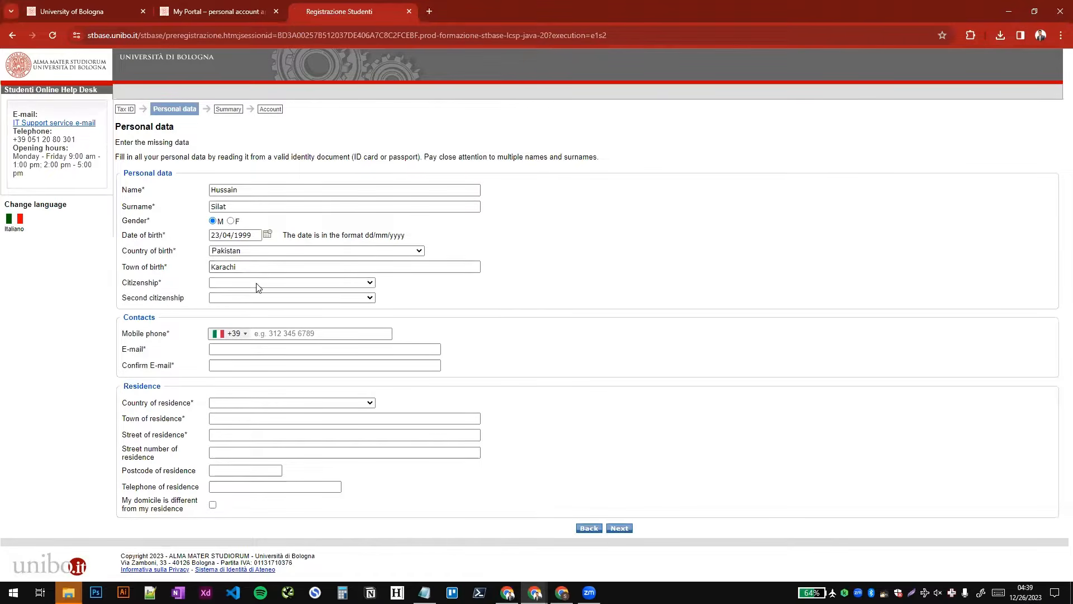
{"action": "left_click", "coordinate": [256, 282]}
{"action": "type", "text": "p"}
{"action": "key", "text": "Return"}
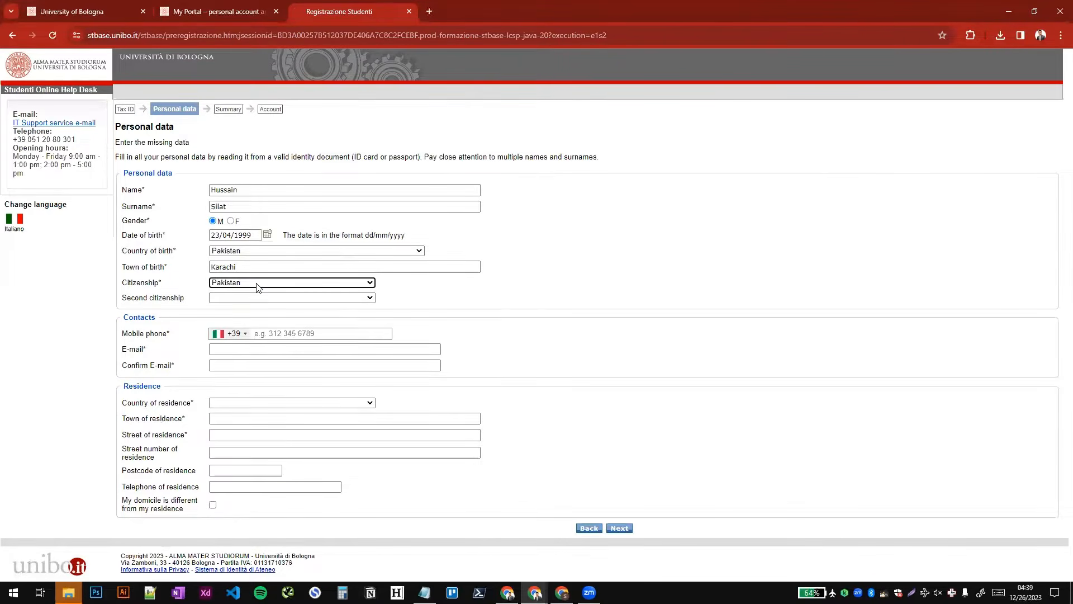
- Choose Pakistan (+92) as the mobile phone's country code and enter the applicant's mobile number
{"action": "left_click_drag", "start_coordinate": [127, 299], "coordinate": [207, 301]}
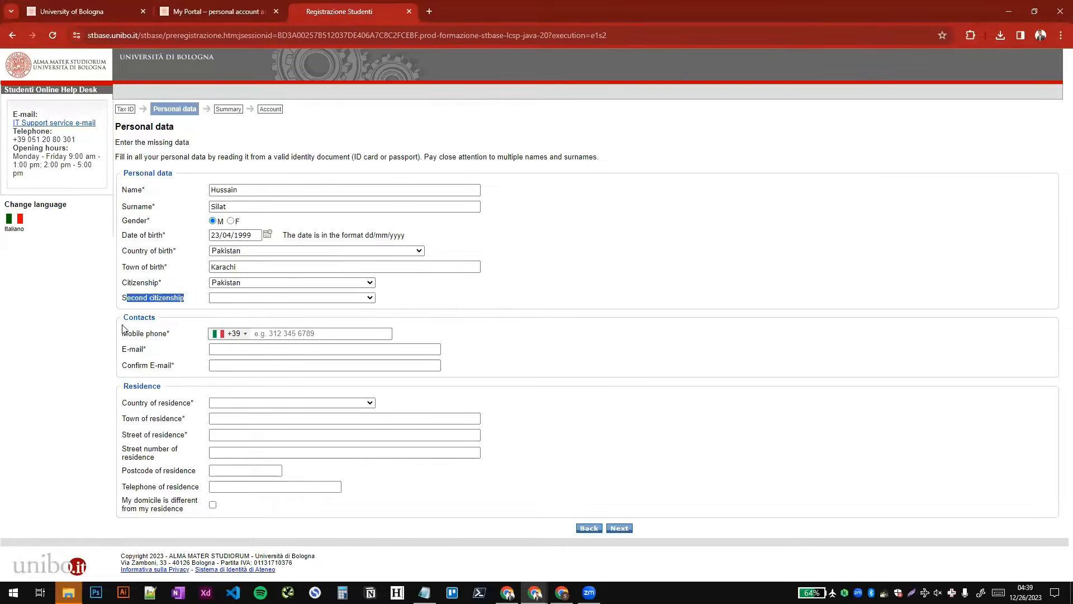
{"action": "left_click_drag", "start_coordinate": [122, 337], "coordinate": [175, 338]}
{"action": "left_click", "coordinate": [276, 336]}
{"action": "left_click", "coordinate": [226, 339]}
{"action": "key", "text": "p"}
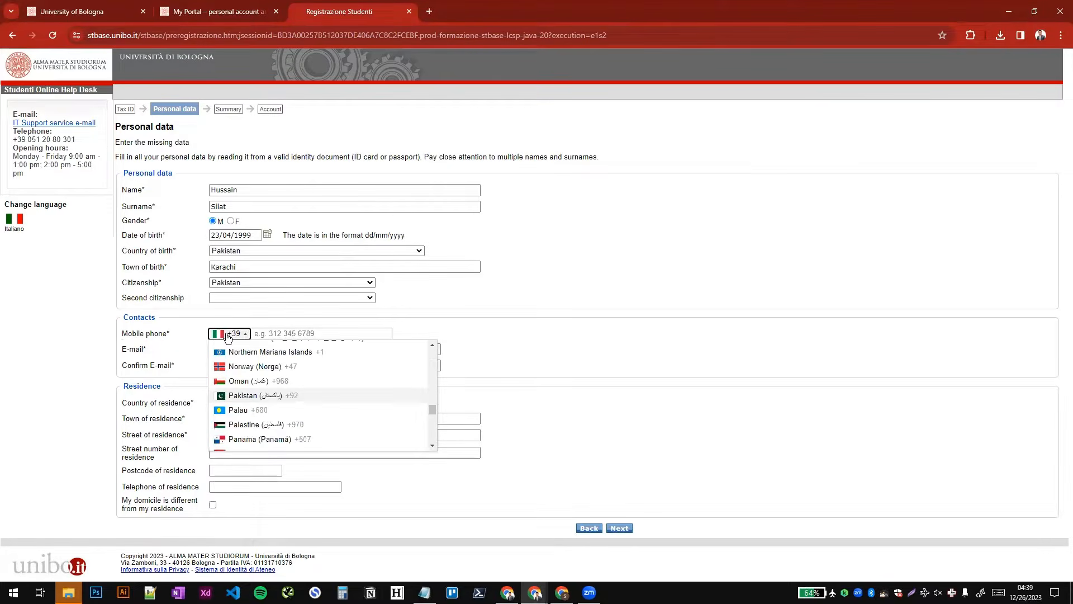
{"action": "left_click", "coordinate": [254, 396]}
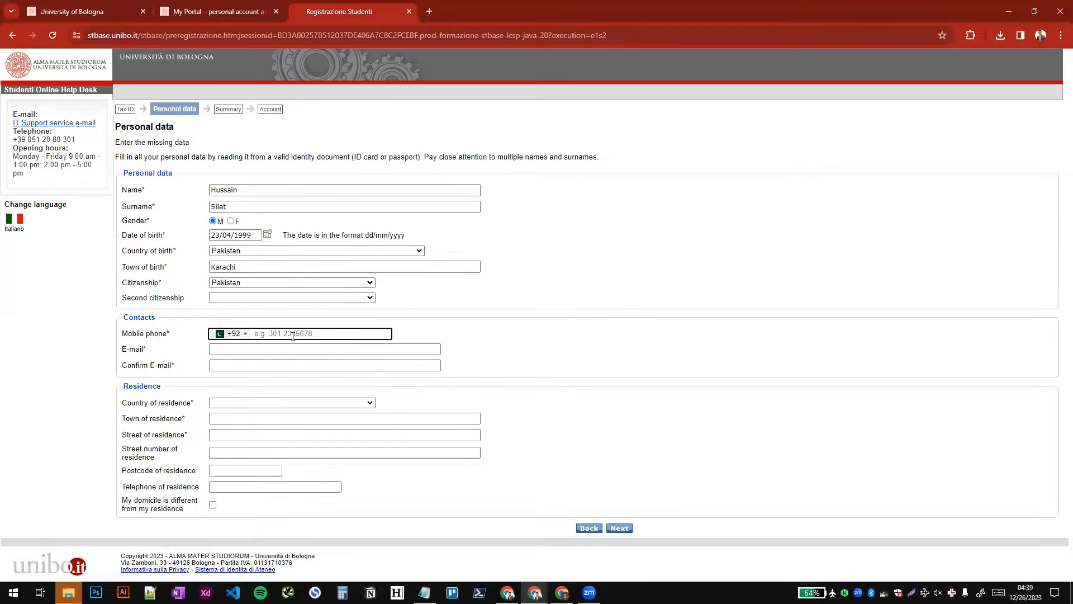
{"action": "key", "text": "Tab"}
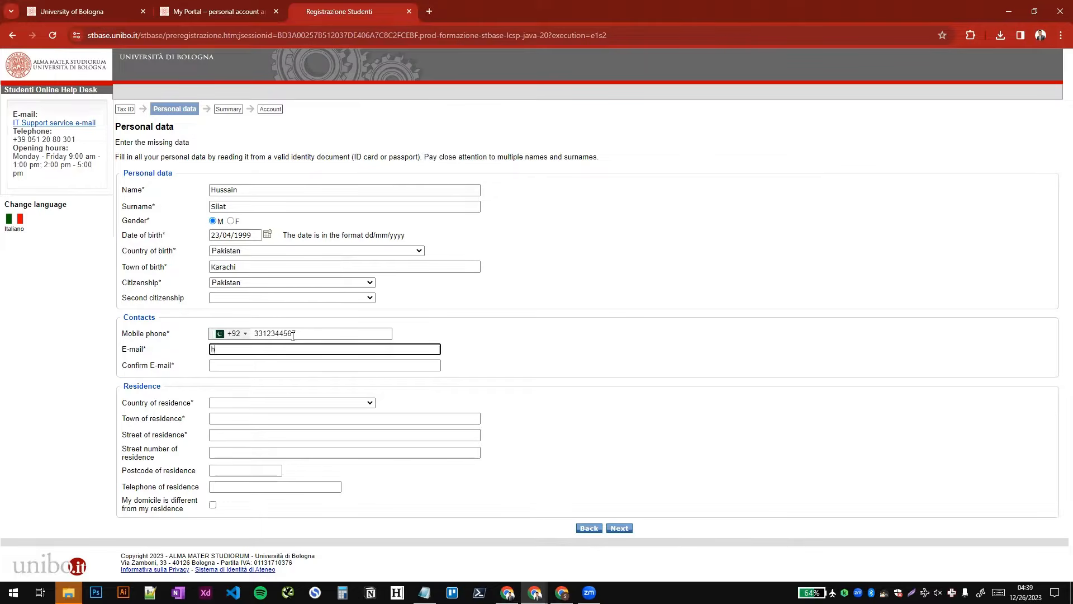
- Enter the applicant's e-mail address and repeat it as the confirmation e-mail
{"action": "key", "text": "Tab"}
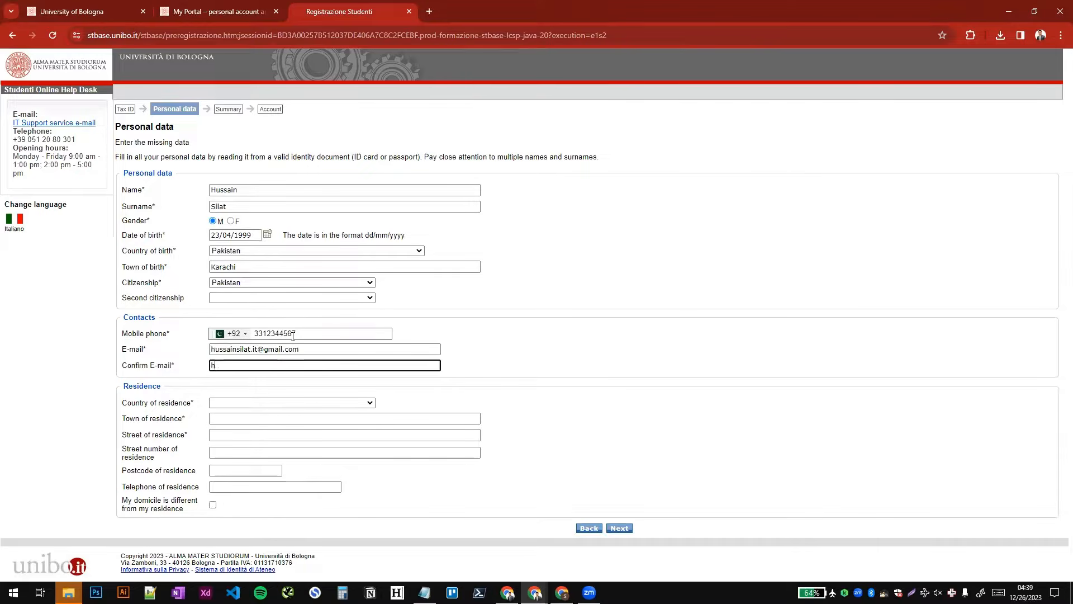
{"action": "key", "text": "Tab"}
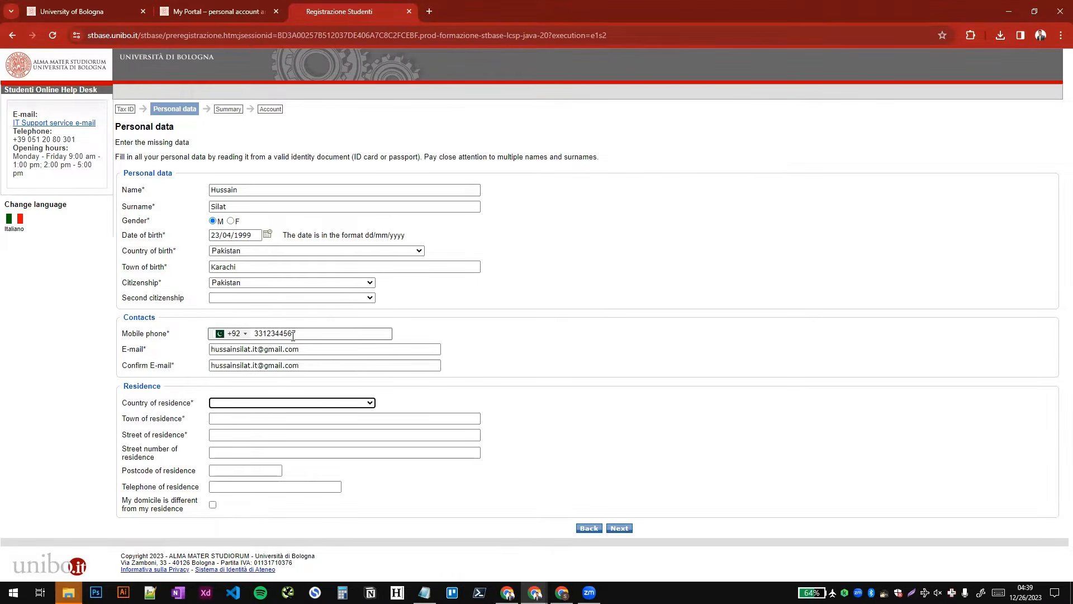
- Set the country of residence to Pakistan and fill in the applicant's town of residence
{"action": "key", "text": "p"}
{"action": "key", "text": "Tab"}
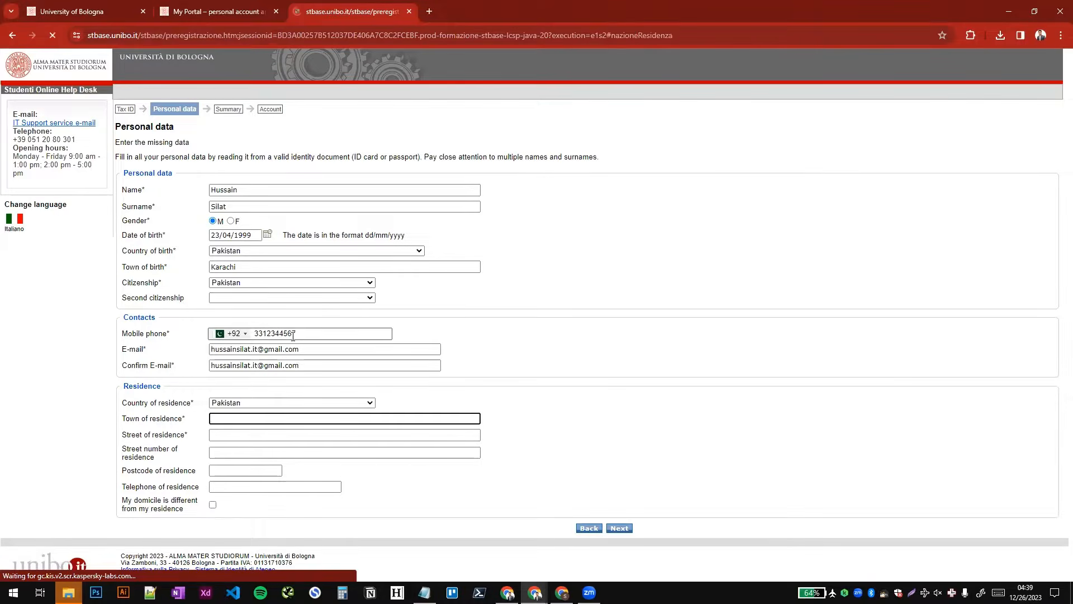
{"action": "key", "text": "Tab"}
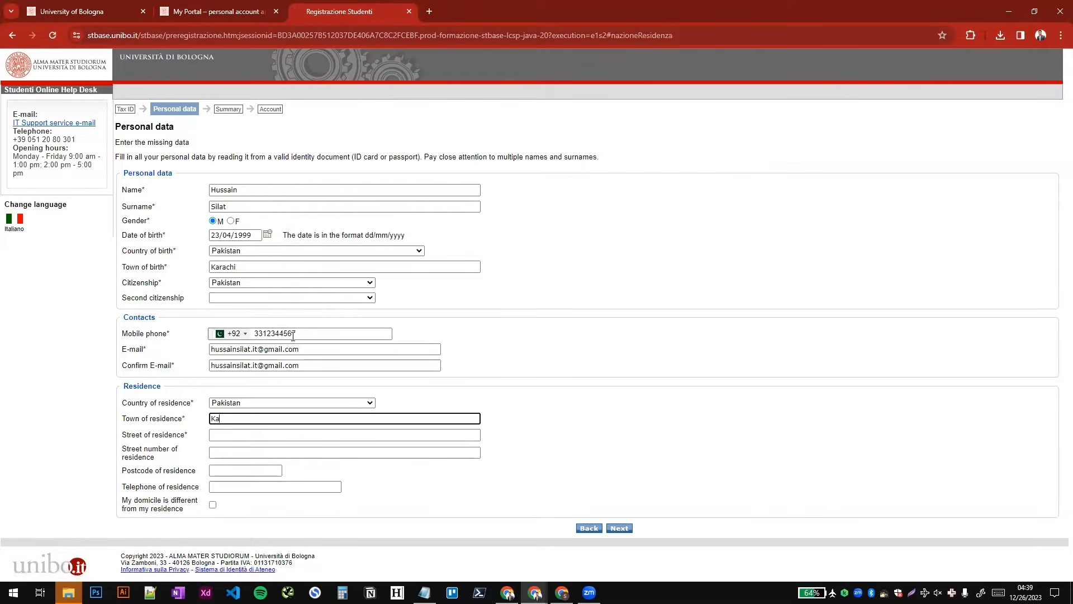
{"action": "type", "text": "Karachi"}
{"action": "key", "text": "Tab"}
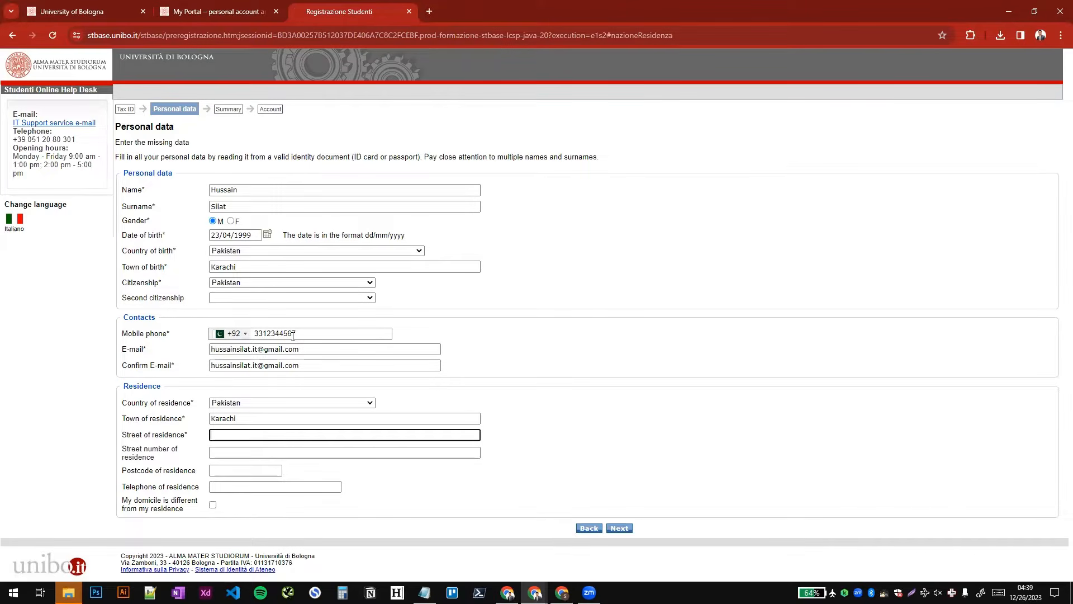
- Fill in the applicant's street, street number and postcode of residence, leaving the residence telephone and different-domicile option empty
{"action": "key", "text": "Tab"}
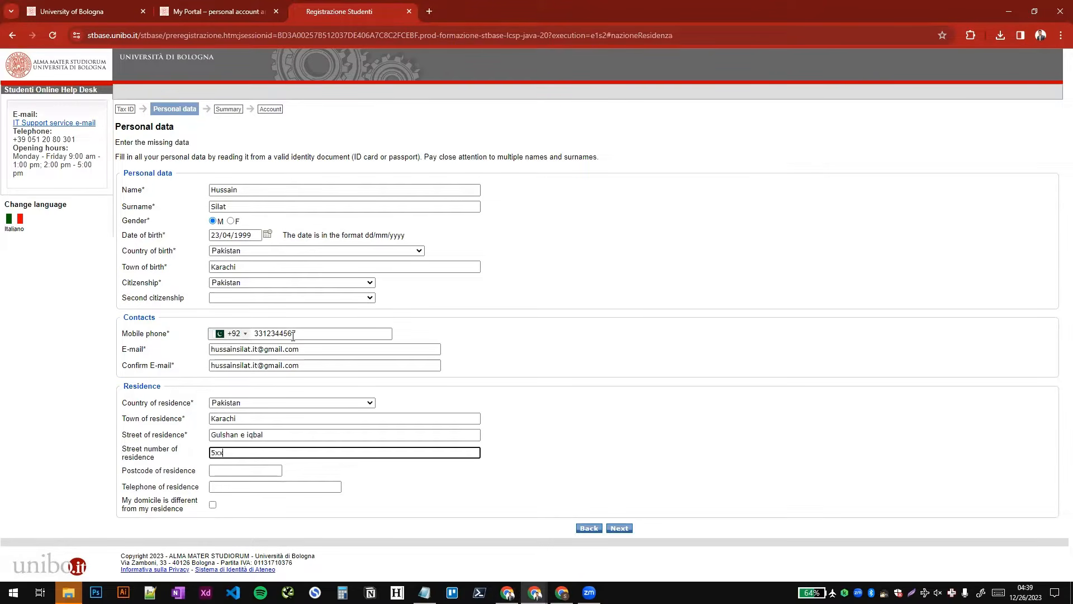
{"action": "key", "text": "Tab"}
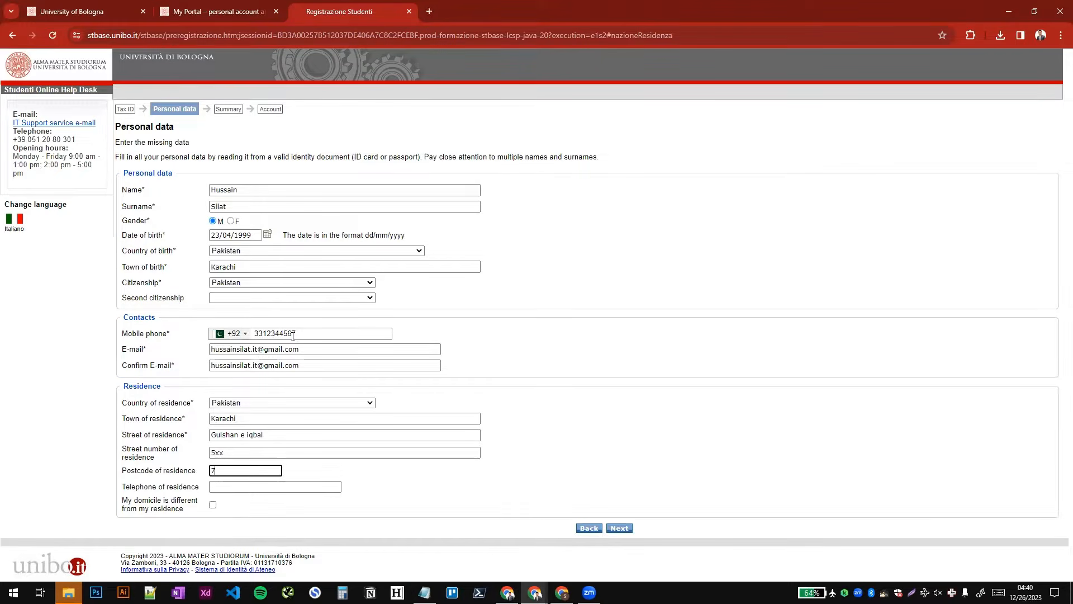
{"action": "type", "text": "74500"}
{"action": "key", "text": "Tab"}
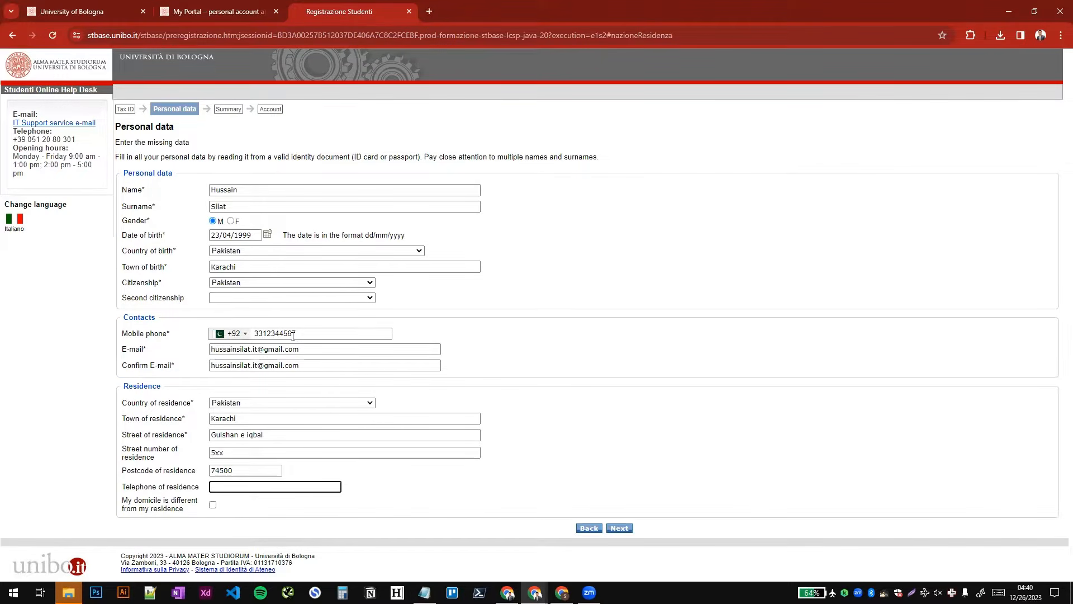
{"action": "key", "text": "Tab"}
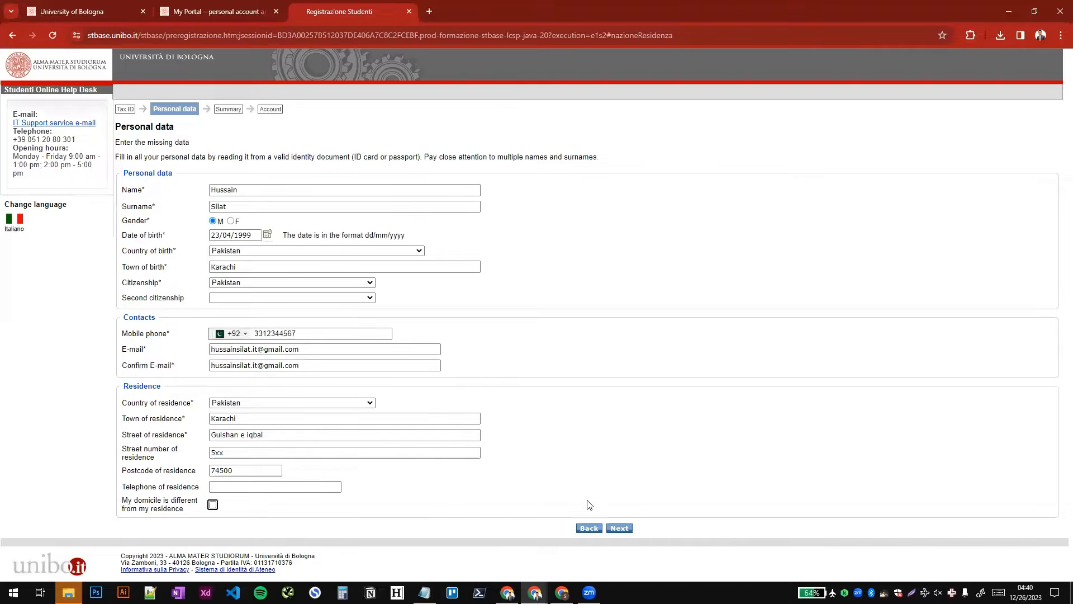
- Submit the personal data without saving the address in the browser, and complete the registration with the check code from the image
{"action": "left_click", "coordinate": [624, 529]}
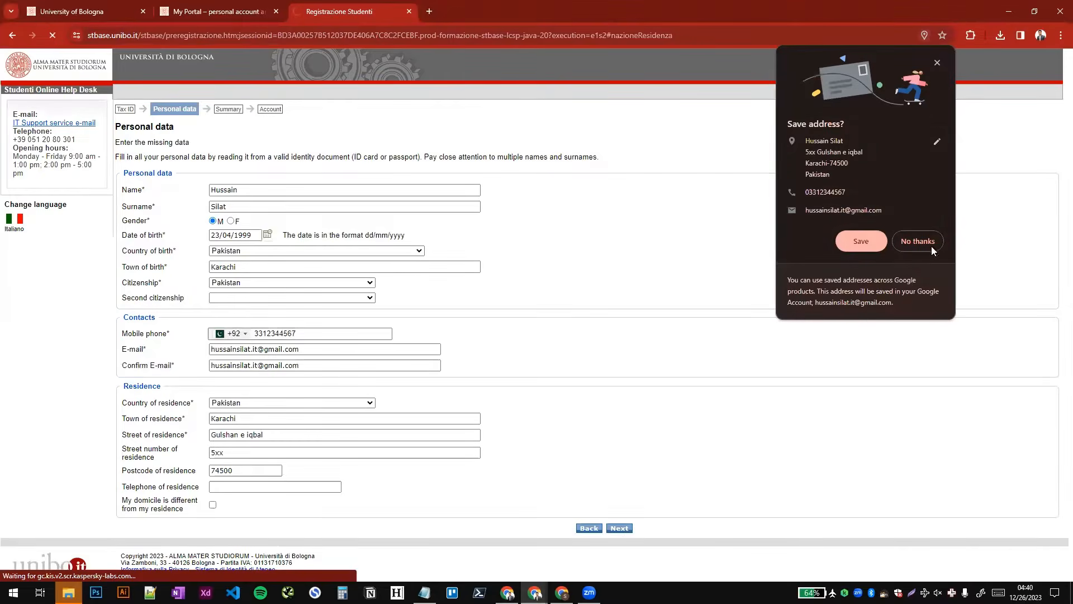
{"action": "left_click", "coordinate": [917, 241]}
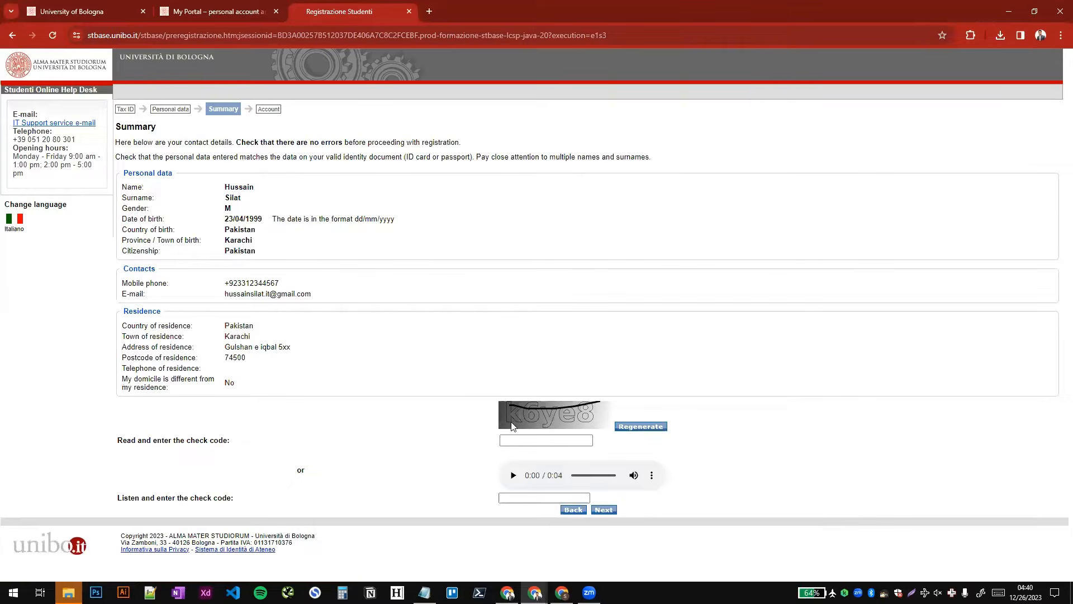
{"action": "left_click", "coordinate": [523, 441]}
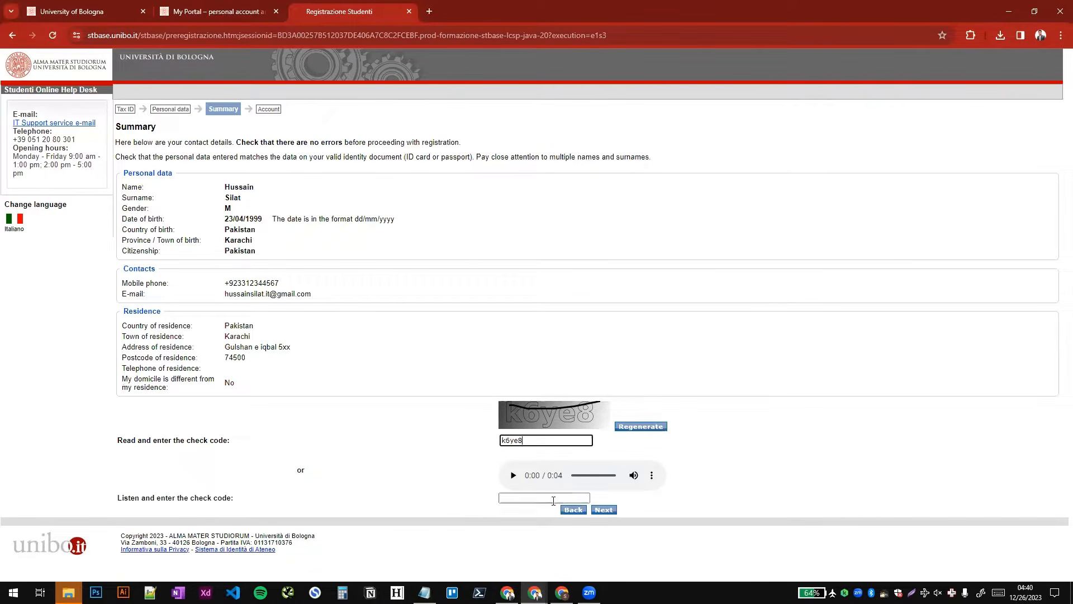
{"action": "left_click", "coordinate": [605, 511]}
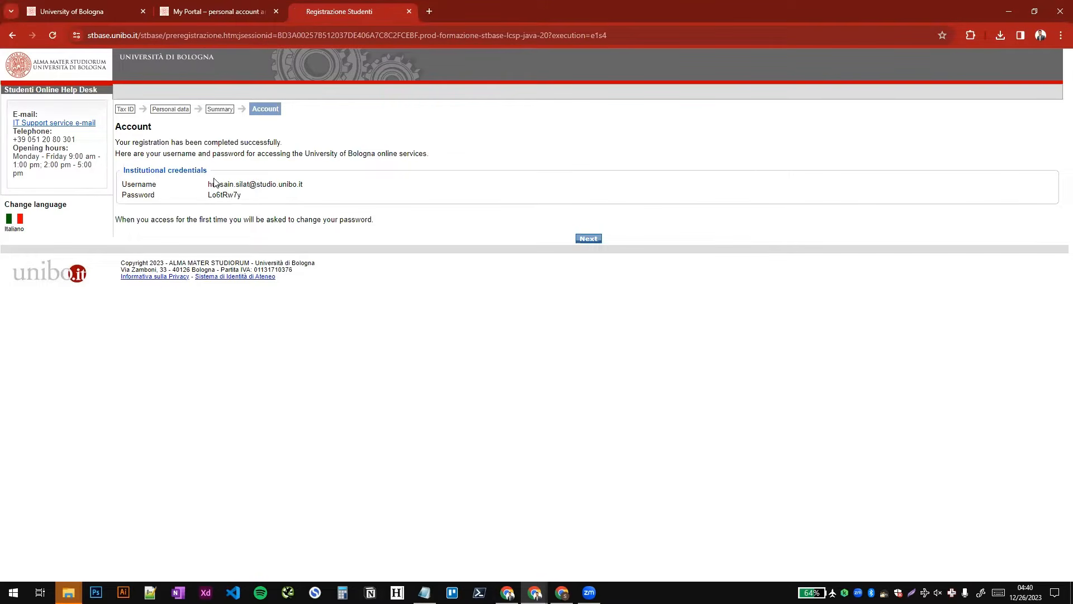
- Copy the username from the institutional credentials
{"action": "left_click_drag", "start_coordinate": [208, 184], "coordinate": [317, 185]}
{"action": "right_click", "coordinate": [279, 184]}
{"action": "left_click", "coordinate": [292, 193]}
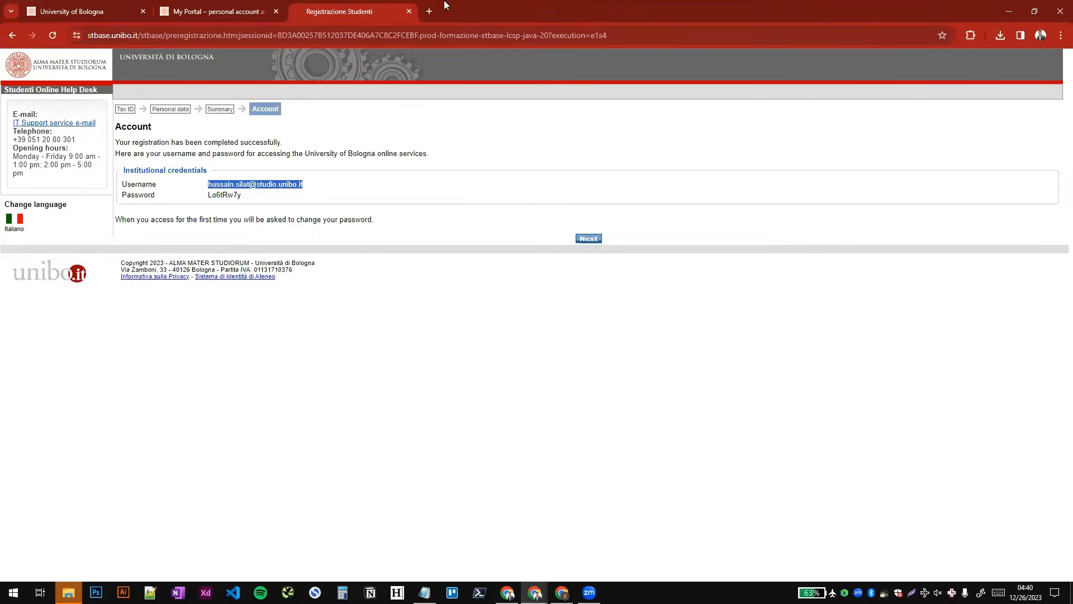
- Open gmail.com in a new browser tab and return to the registration page with the institutional credentials
{"action": "left_click", "coordinate": [428, 11]}
{"action": "type", "text": "gmail.com"}
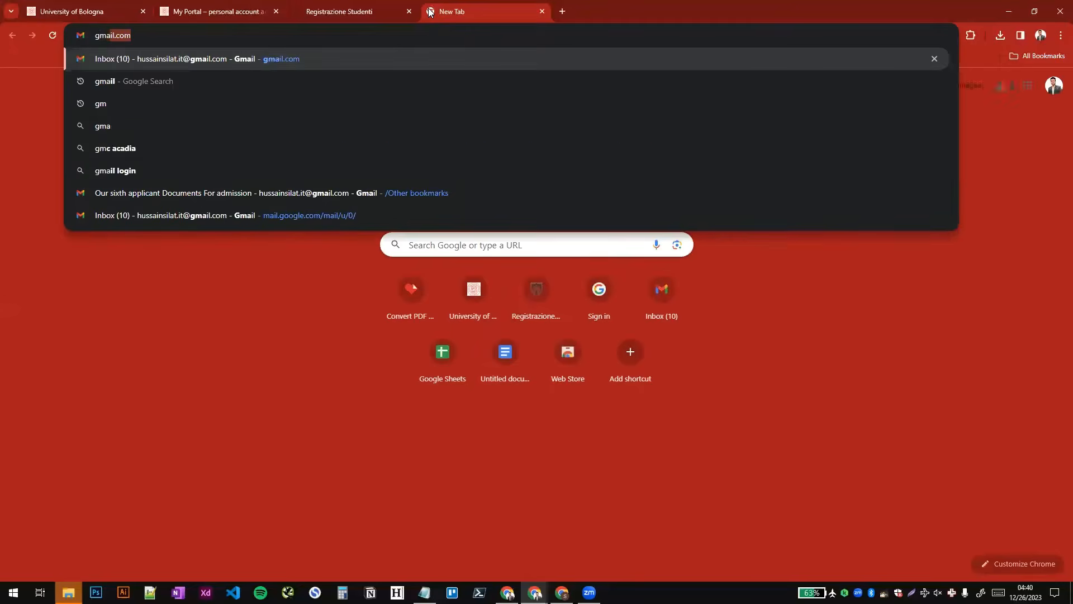
{"action": "key", "text": "Return"}
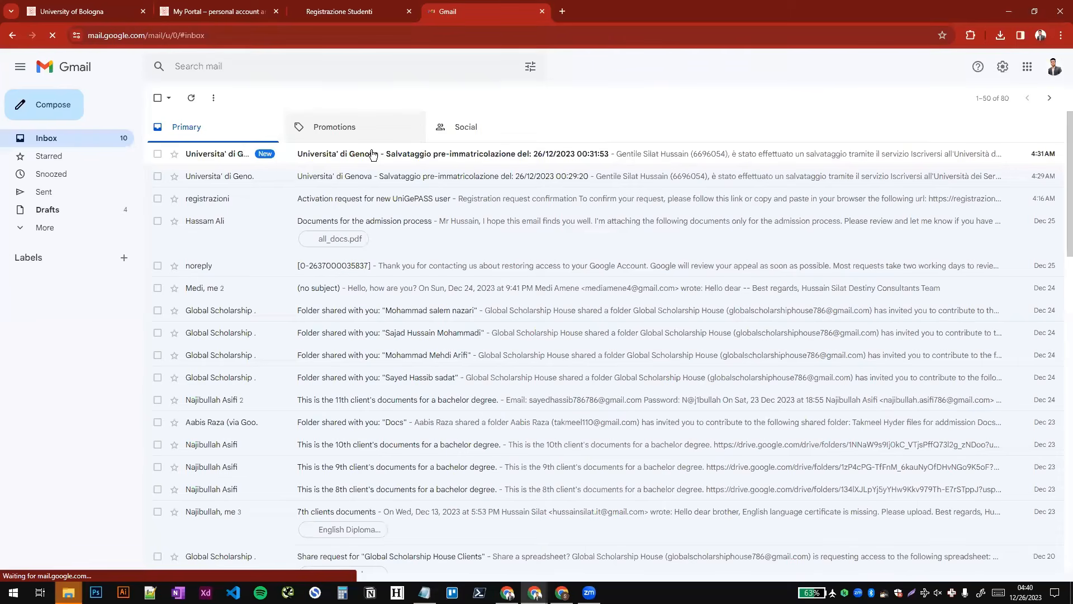
{"action": "left_click", "coordinate": [352, 5]}
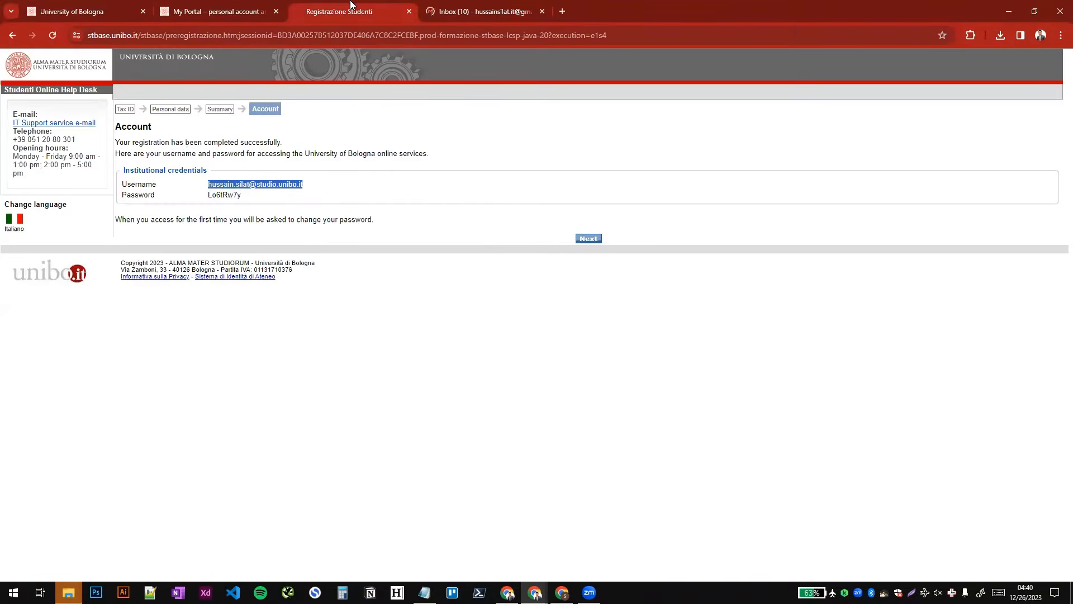
- Copy the issued password, leave the completed registration and open the Studenti Online login with the UNIBO access option
{"action": "double_click", "coordinate": [227, 194]}
{"action": "left_click", "coordinate": [588, 238]}
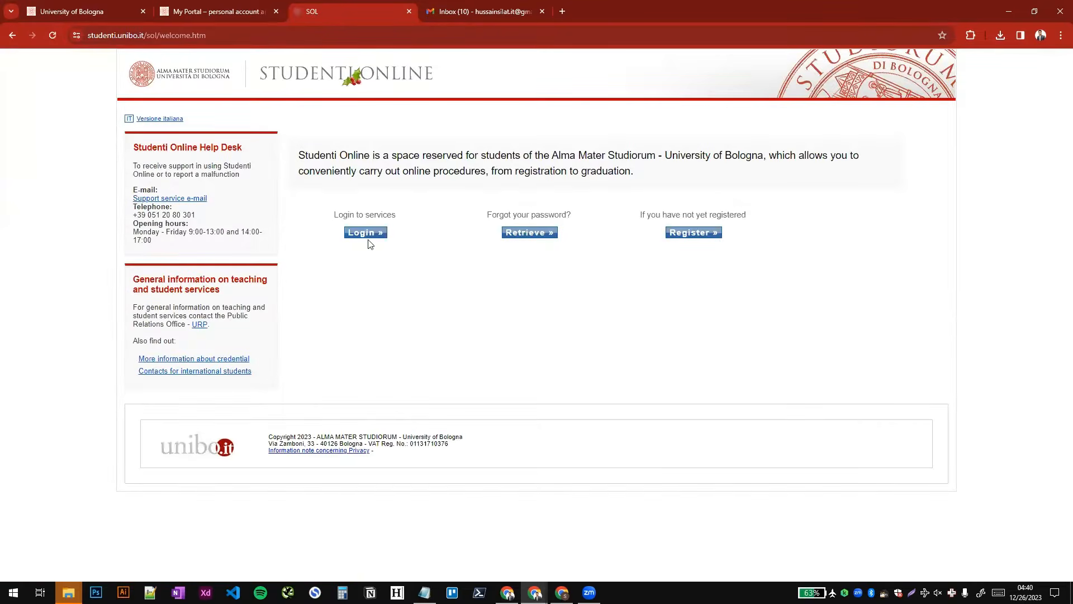
{"action": "left_click", "coordinate": [366, 233]}
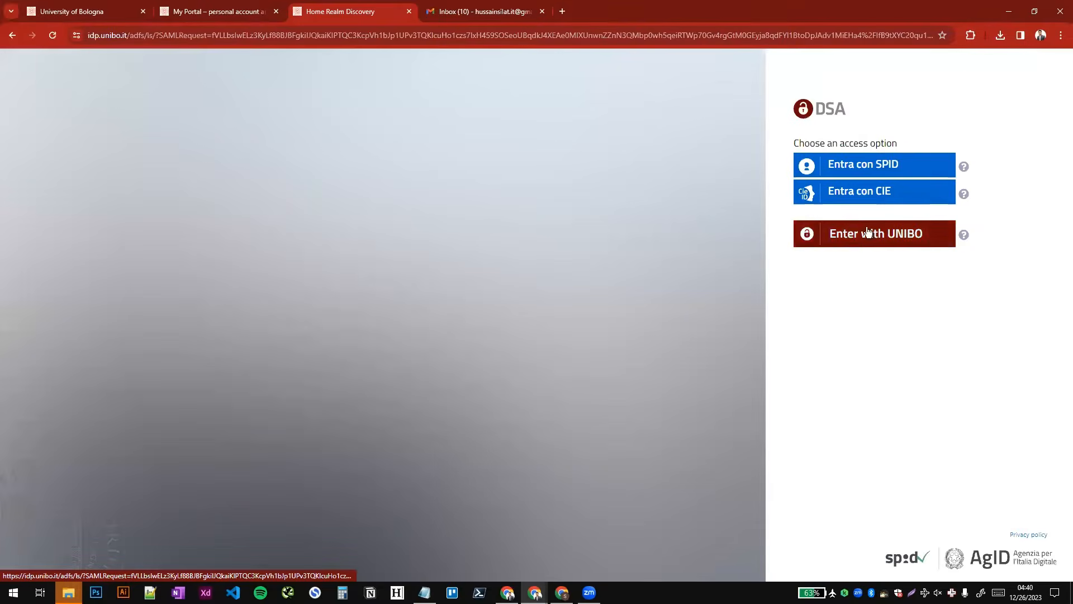
{"action": "left_click", "coordinate": [854, 241]}
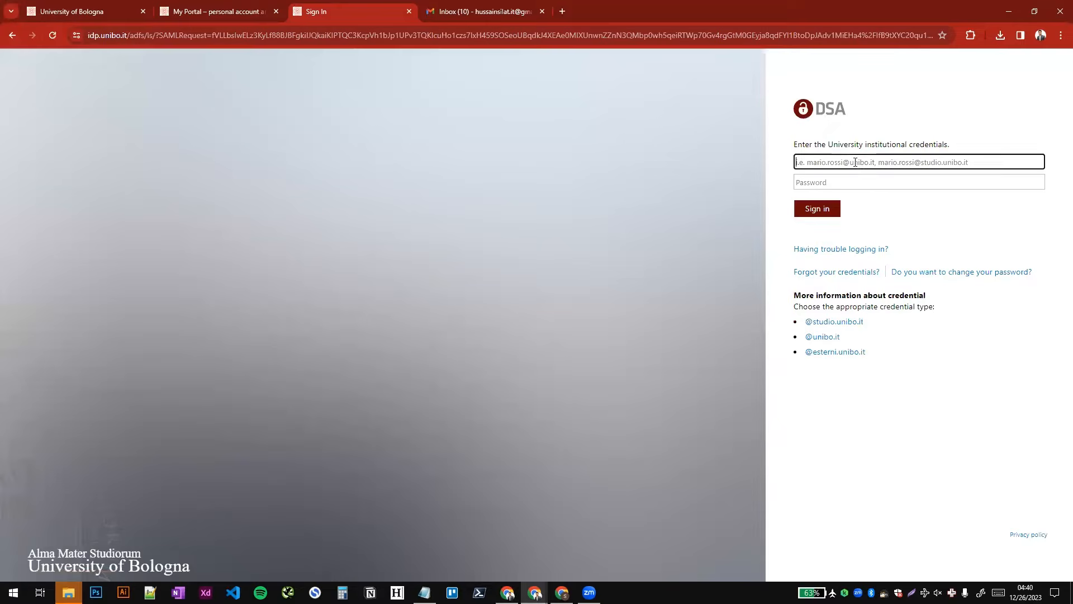
- Try to sign in with the copied institutional username and the account password
{"action": "key", "text": "super+v"}
{"action": "left_click", "coordinate": [851, 255]}
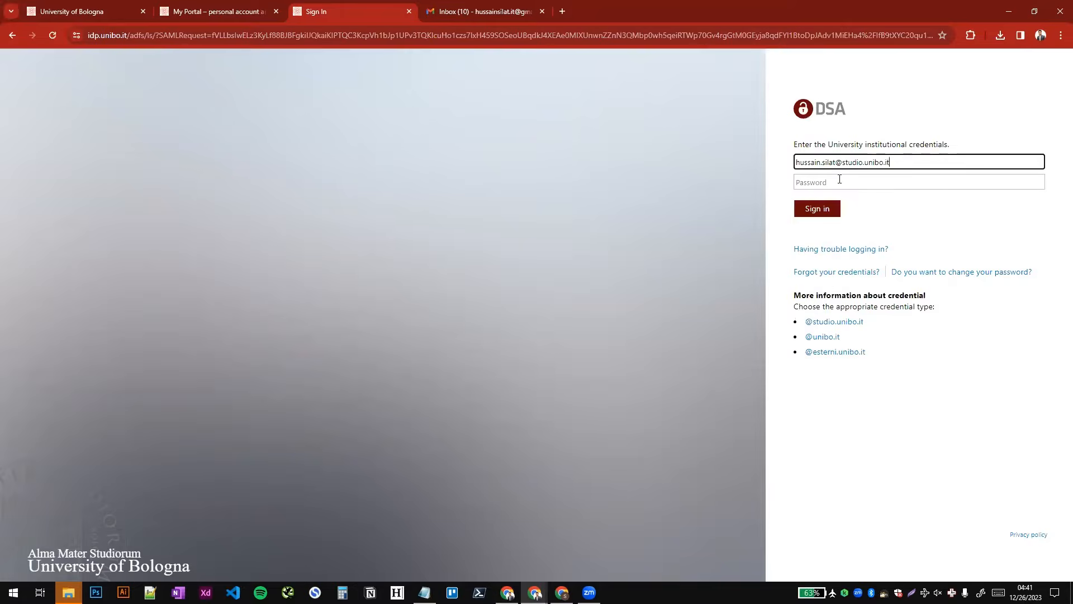
{"action": "left_click", "coordinate": [839, 179]}
{"action": "key", "text": "super+v"}
{"action": "left_click", "coordinate": [837, 225]}
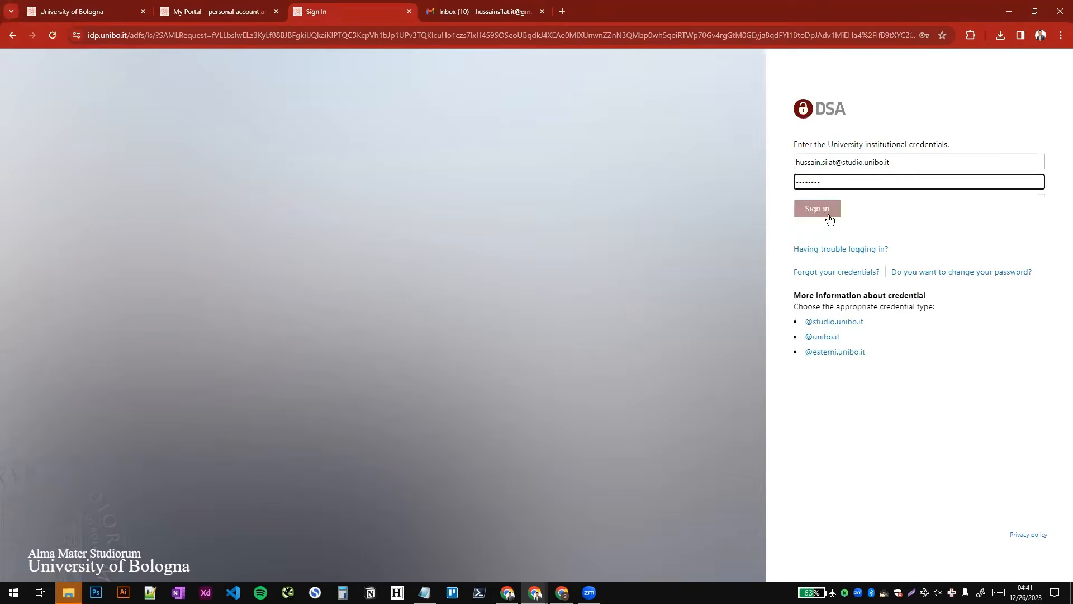
{"action": "left_click", "coordinate": [828, 217]}
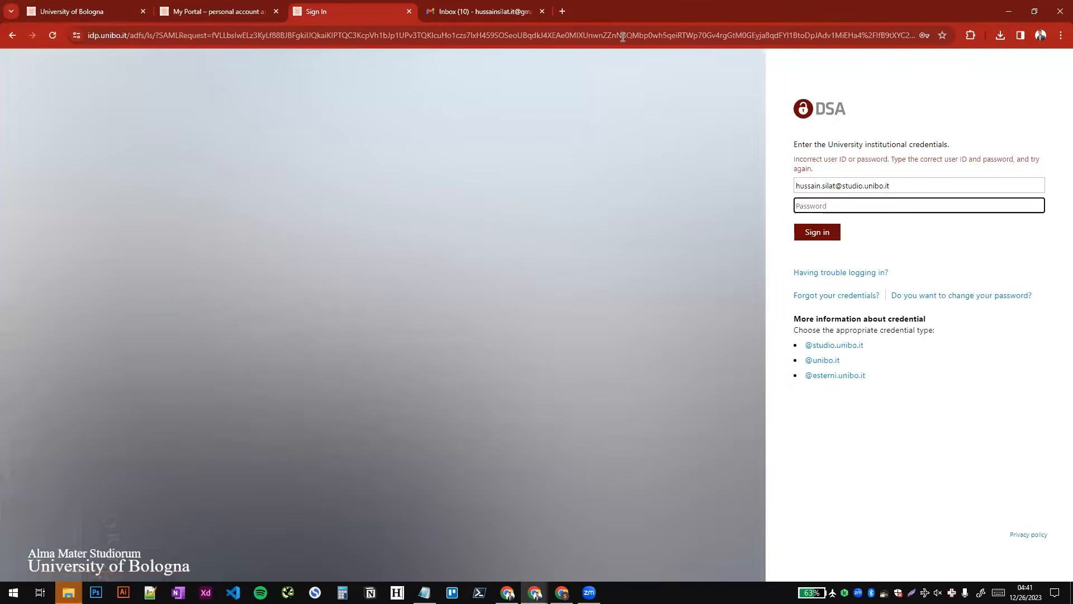
- Refresh the Gmail inbox and open the University of Bologna registration confirmation email
{"action": "left_click", "coordinate": [467, 7]}
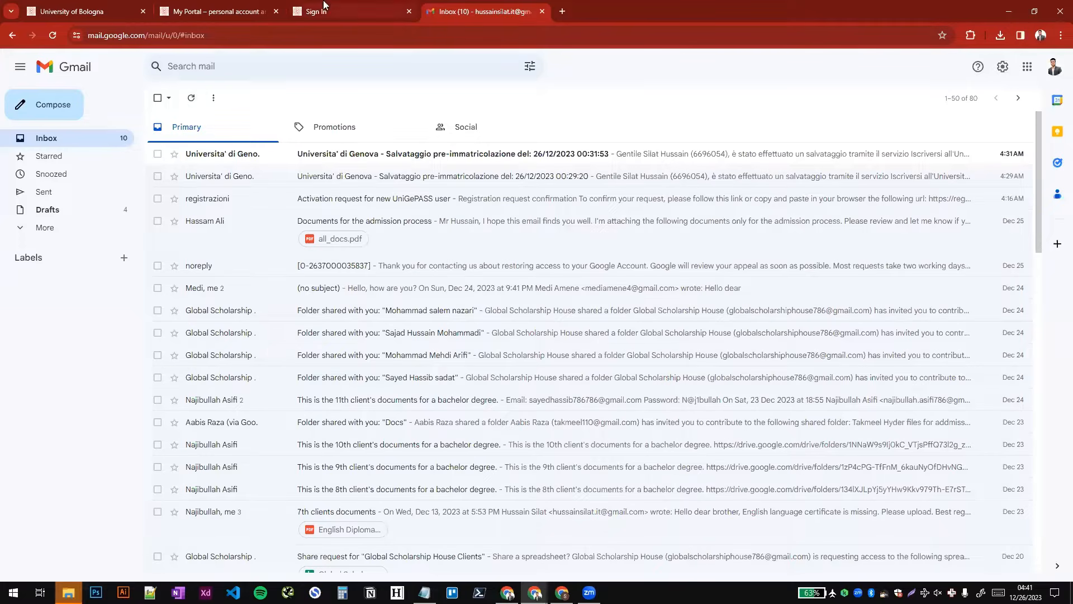
{"action": "left_click", "coordinate": [191, 98]}
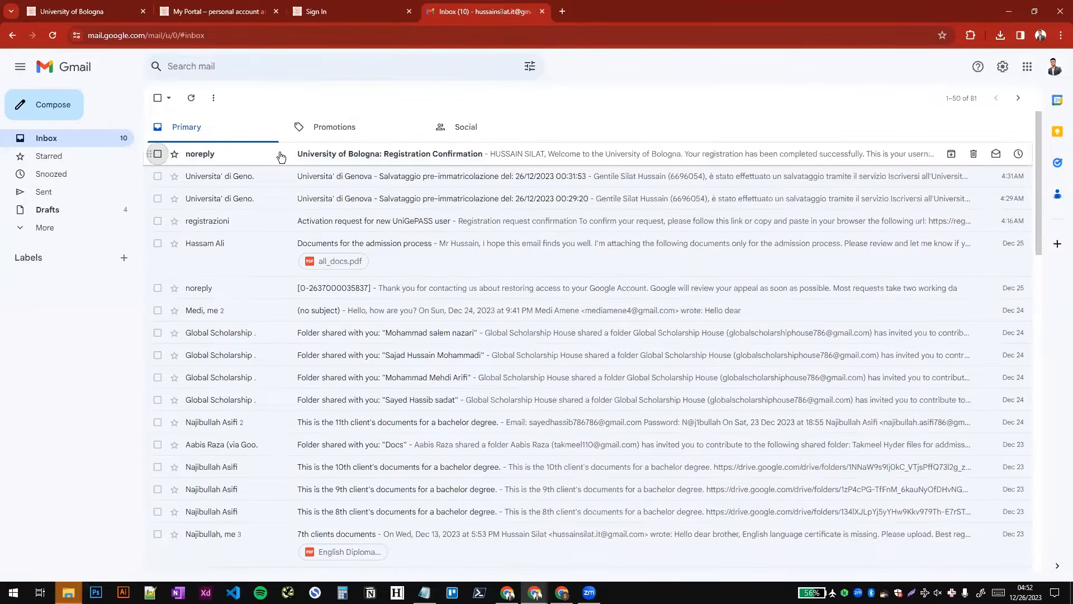
{"action": "left_click", "coordinate": [281, 156]}
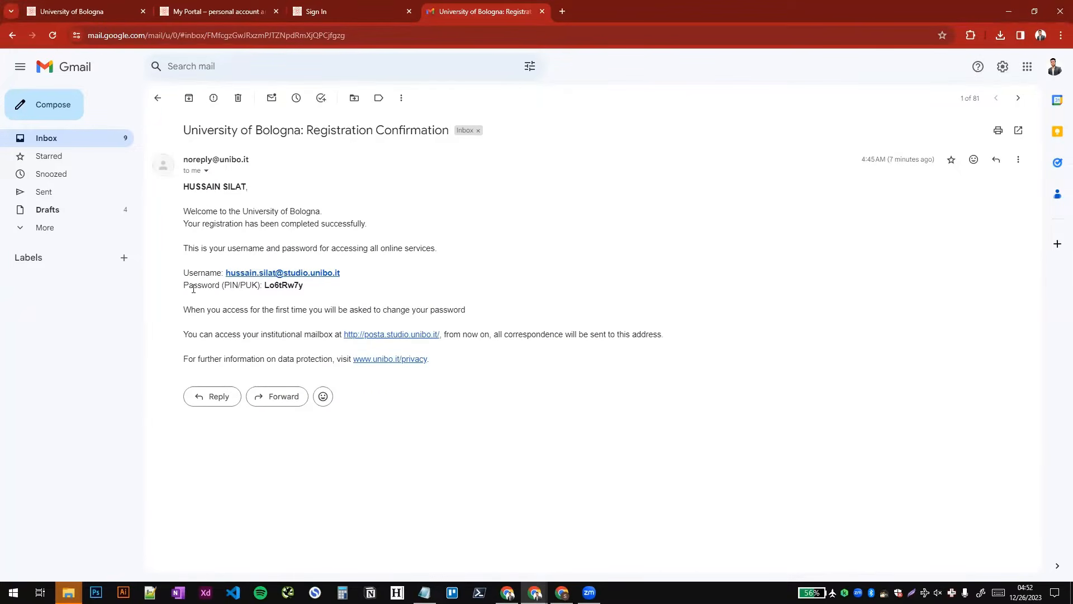
- Return to the university sign-in page and sign in with the prefilled institutional credentials
{"action": "left_click", "coordinate": [362, 6]}
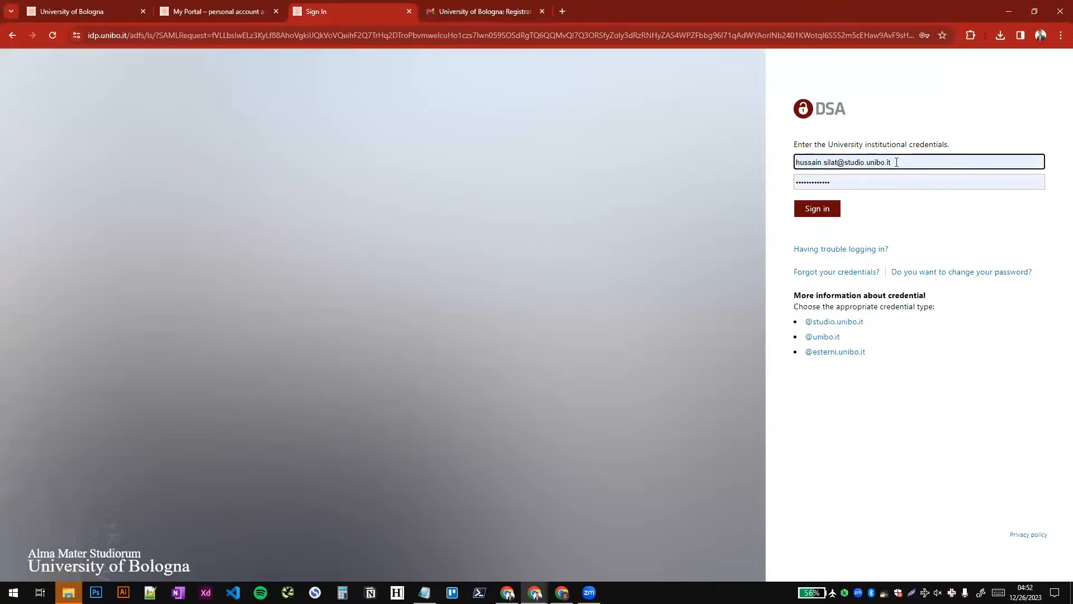
{"action": "left_click", "coordinate": [896, 162]}
{"action": "left_click", "coordinate": [817, 209]}
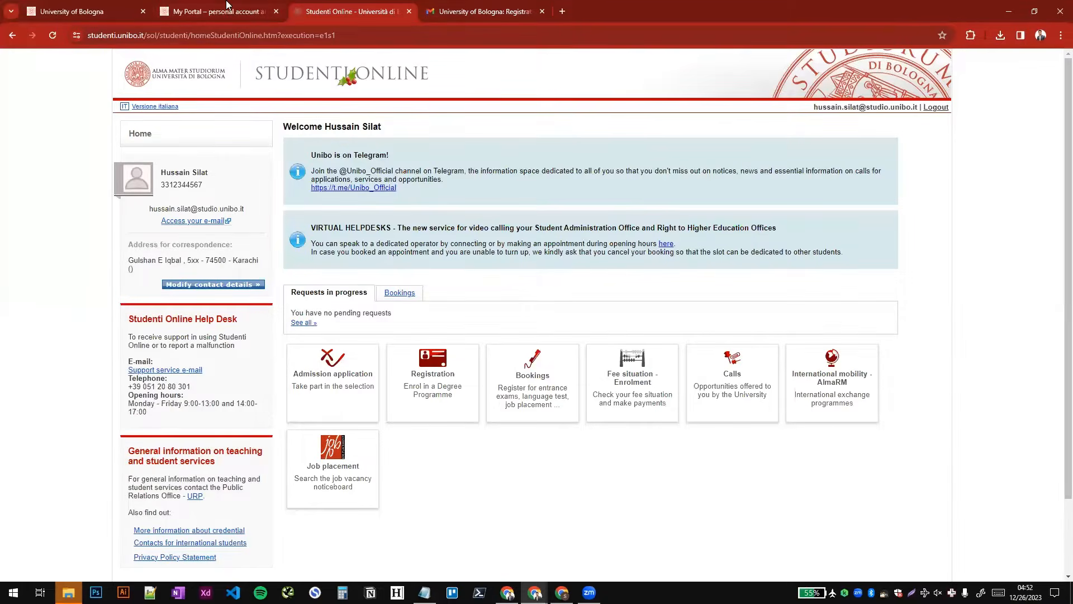
- Log in to Studenti Online through the My Portal page and open the admission application
{"action": "key", "text": "ctrl+shift+Tab"}
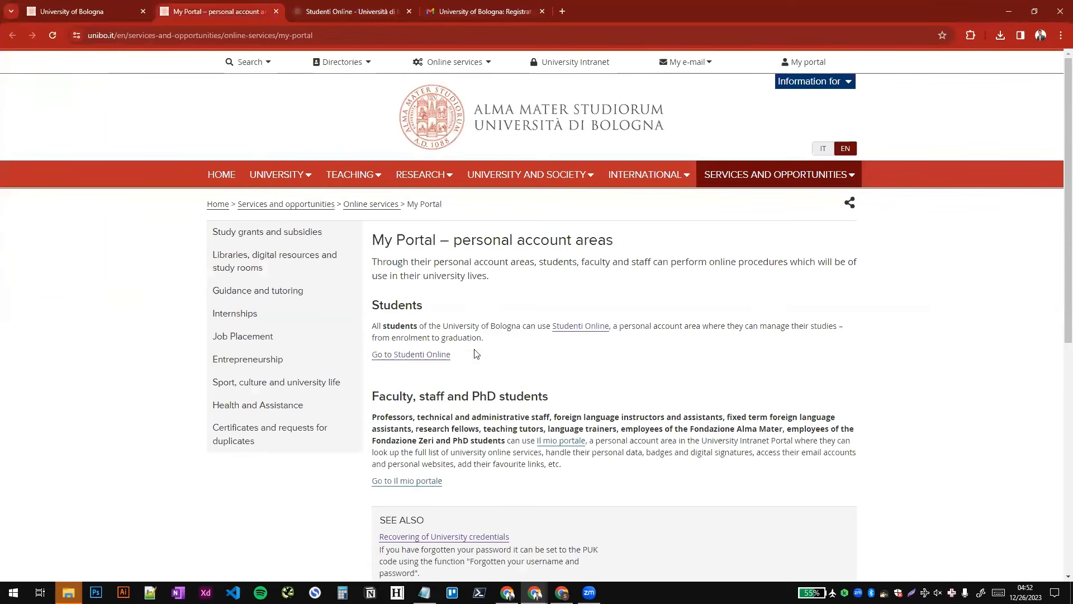
{"action": "left_click", "coordinate": [411, 354]}
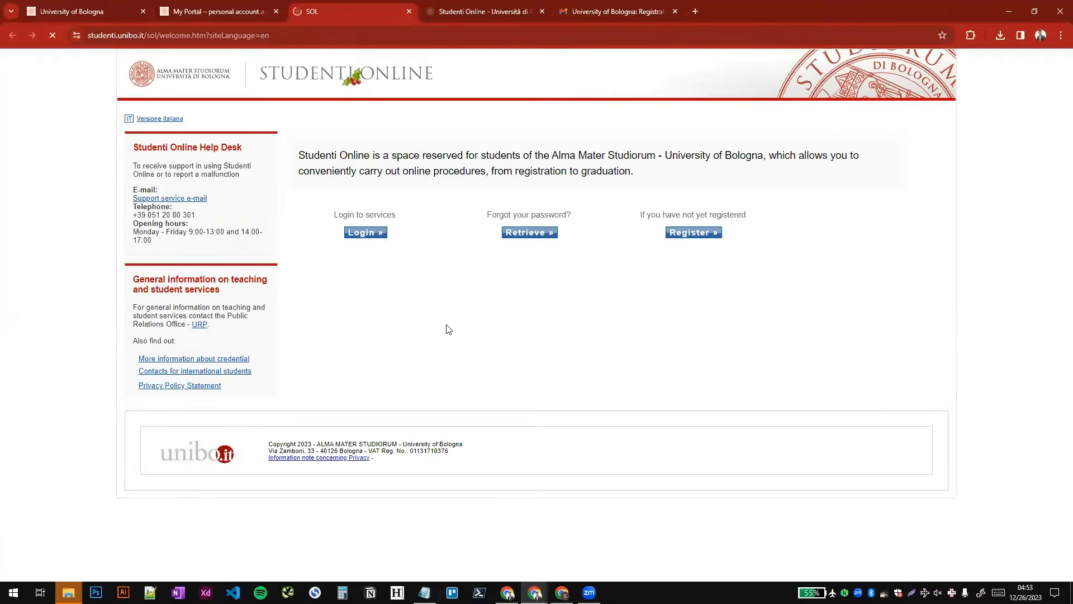
{"action": "left_click", "coordinate": [374, 233]}
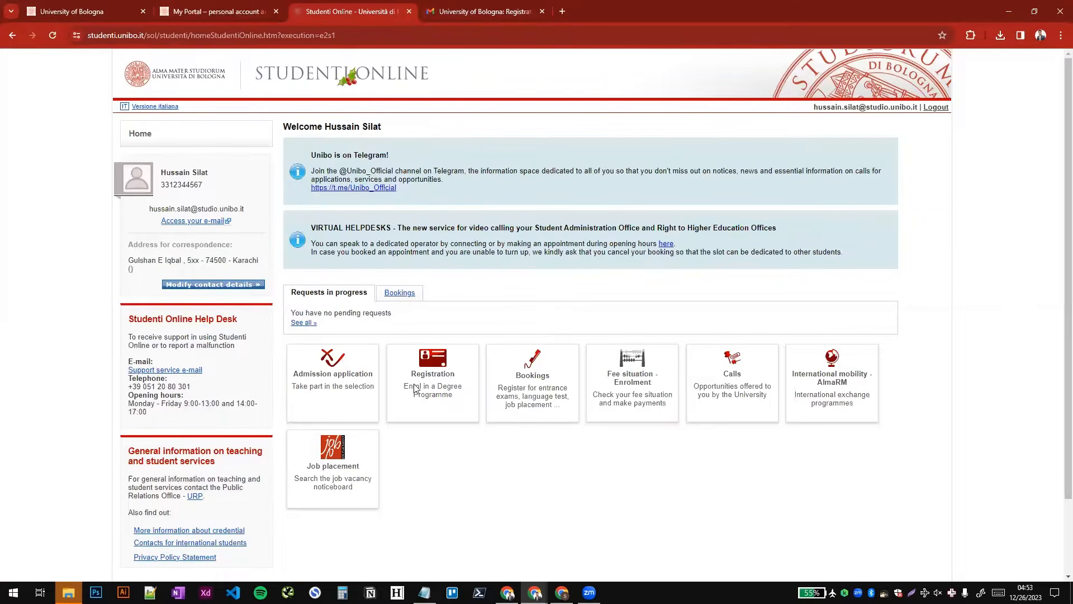
{"action": "left_click", "coordinate": [326, 375]}
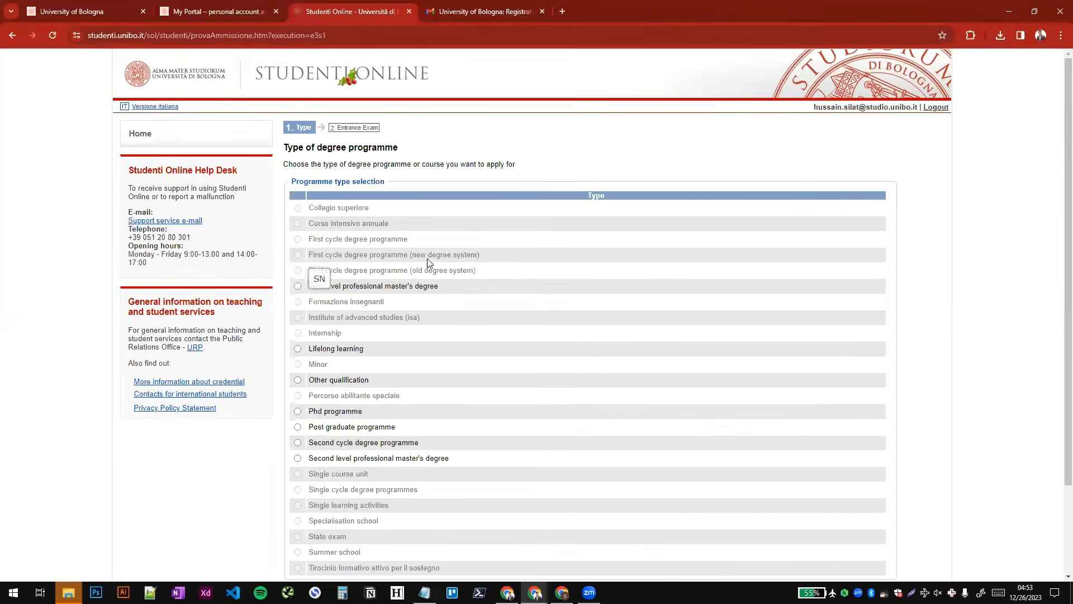
- Choose Second cycle degree programme as the programme type and continue to the entrance exam selection
{"action": "scroll", "coordinate": [322, 277], "scroll_direction": "down", "scroll_amount": 2}
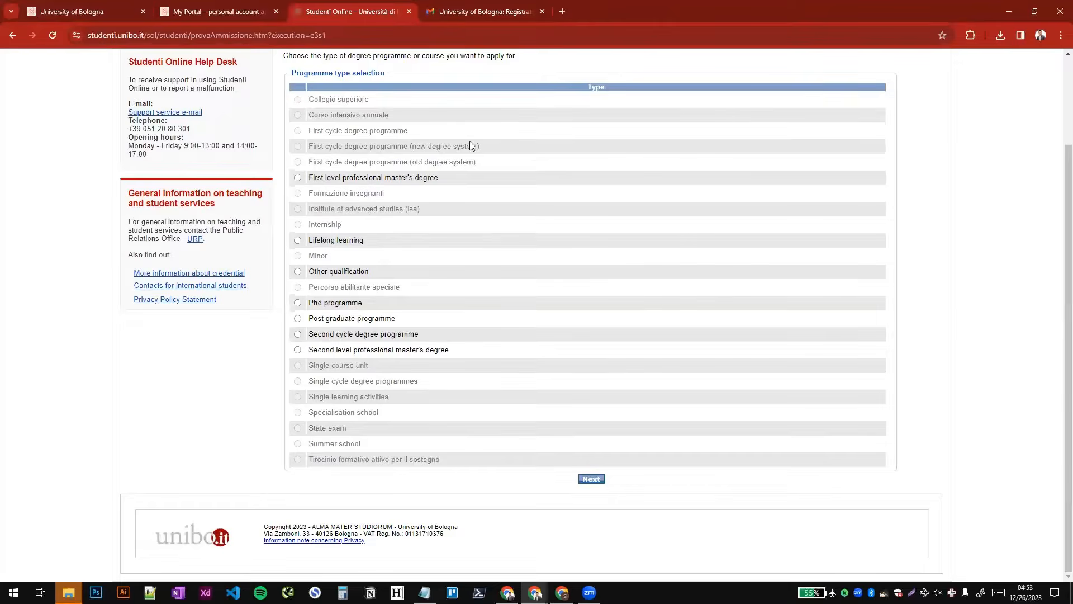
{"action": "left_click_drag", "start_coordinate": [309, 334], "coordinate": [415, 336]}
{"action": "left_click", "coordinate": [416, 336]}
{"action": "left_click_drag", "start_coordinate": [310, 335], "coordinate": [422, 335]}
{"action": "left_click", "coordinate": [435, 336]}
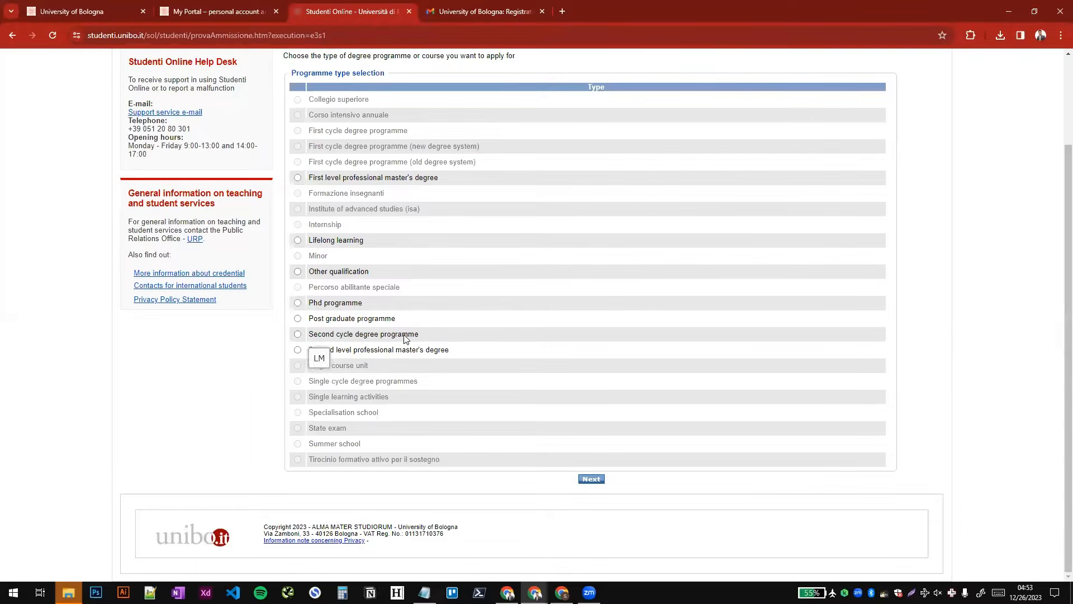
{"action": "left_click", "coordinate": [413, 335]}
{"action": "left_click", "coordinate": [588, 479]}
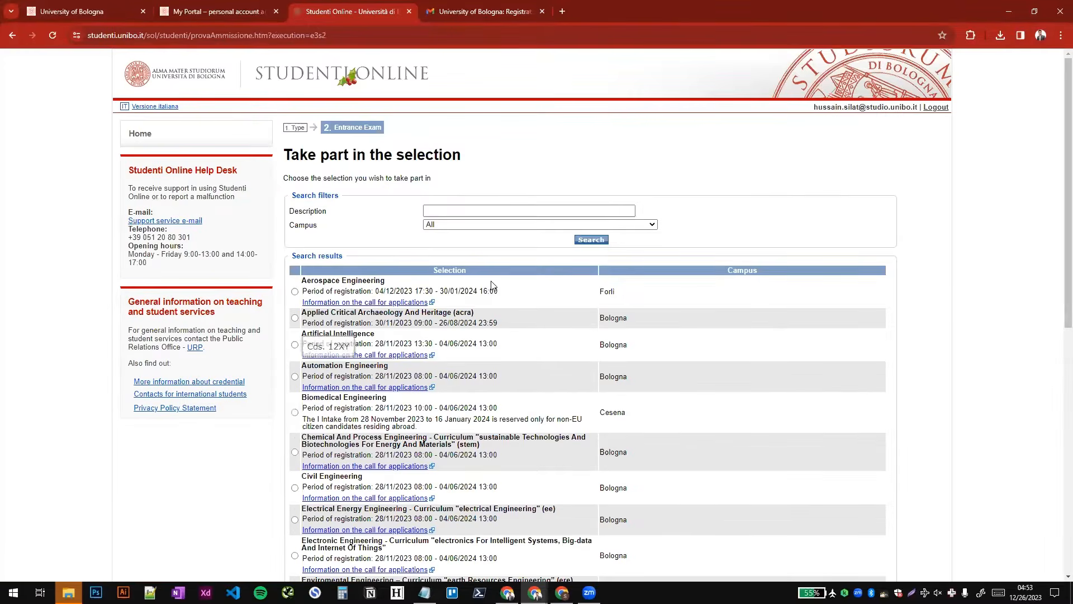
- Look through the available selections, choose Artificial Intelligence at the Bologna campus and continue
{"action": "scroll", "coordinate": [531, 286], "scroll_direction": "down", "scroll_amount": 9}
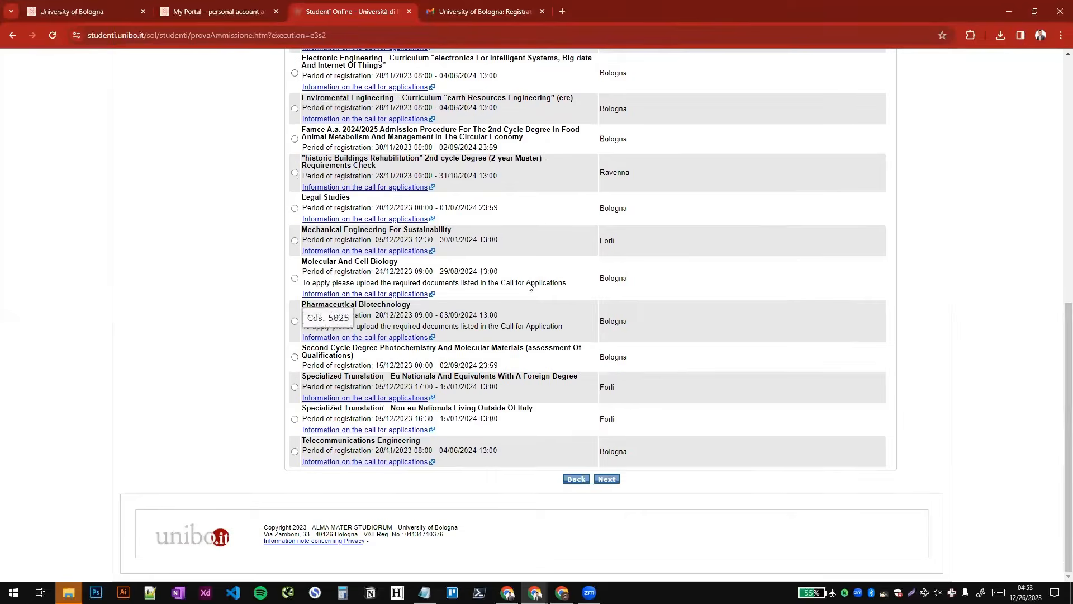
{"action": "scroll", "coordinate": [530, 286], "scroll_direction": "up", "scroll_amount": 10}
{"action": "scroll", "coordinate": [530, 286], "scroll_direction": "down", "scroll_amount": 7}
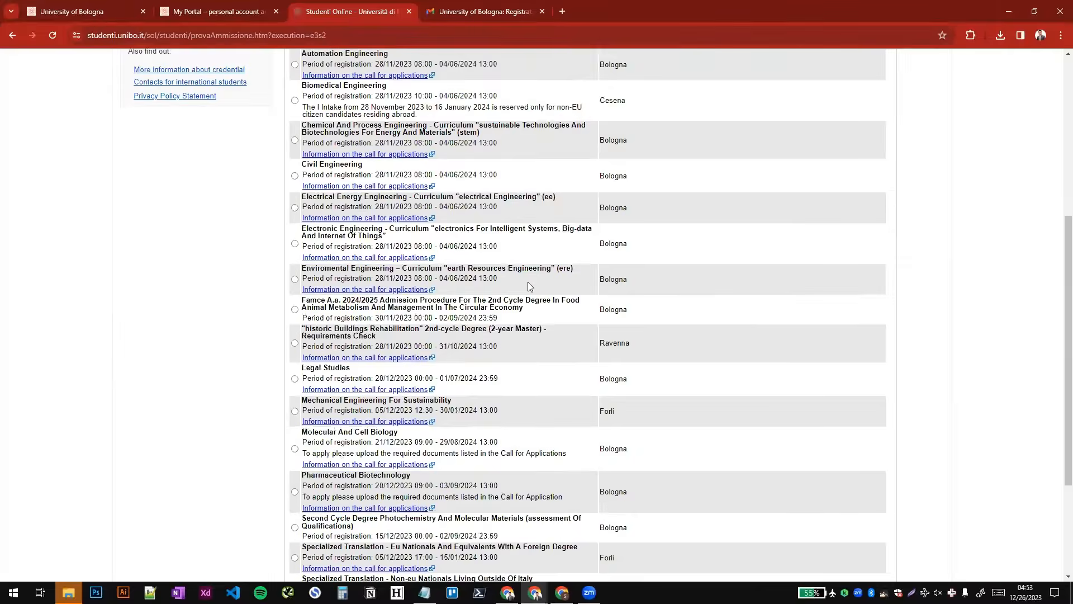
{"action": "scroll", "coordinate": [530, 286], "scroll_direction": "up", "scroll_amount": 6}
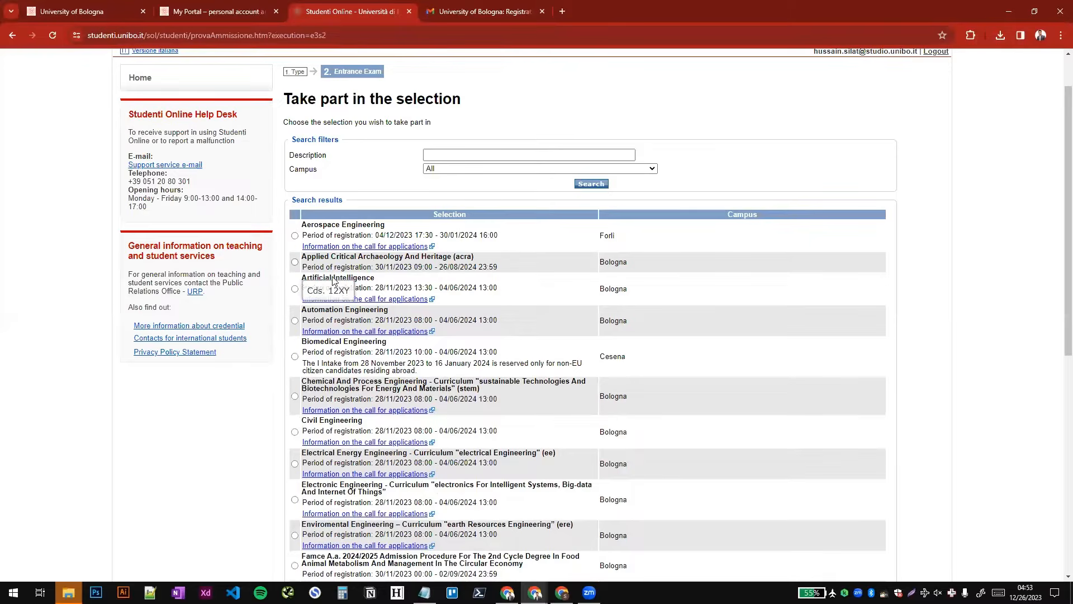
{"action": "scroll", "coordinate": [460, 319], "scroll_direction": "down", "scroll_amount": 8}
{"action": "scroll", "coordinate": [469, 342], "scroll_direction": "up", "scroll_amount": 8}
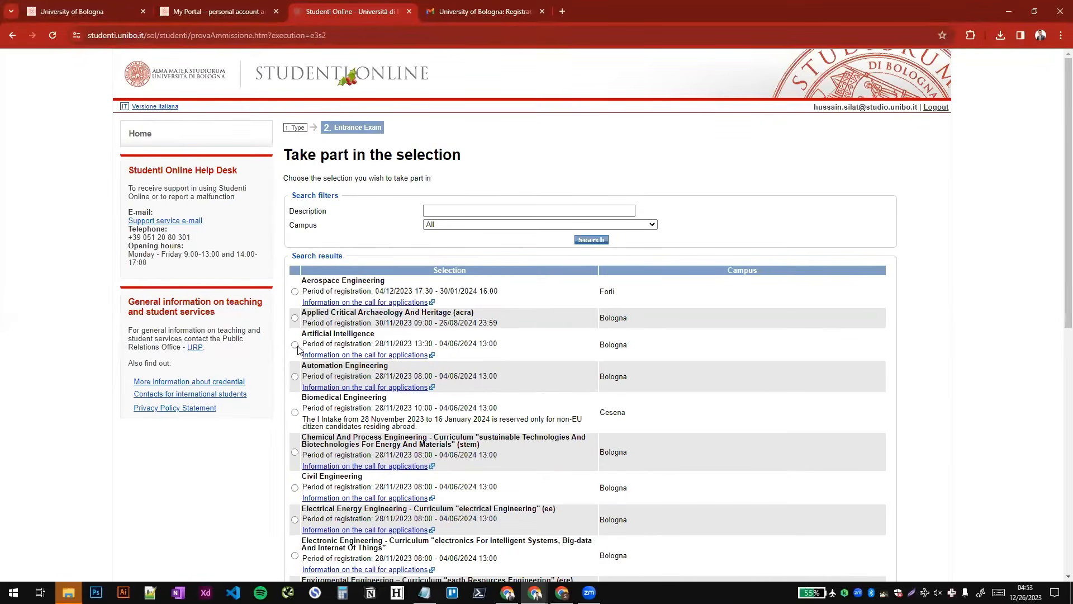
{"action": "left_click", "coordinate": [294, 344]}
{"action": "scroll", "coordinate": [579, 397], "scroll_direction": "down", "scroll_amount": 8}
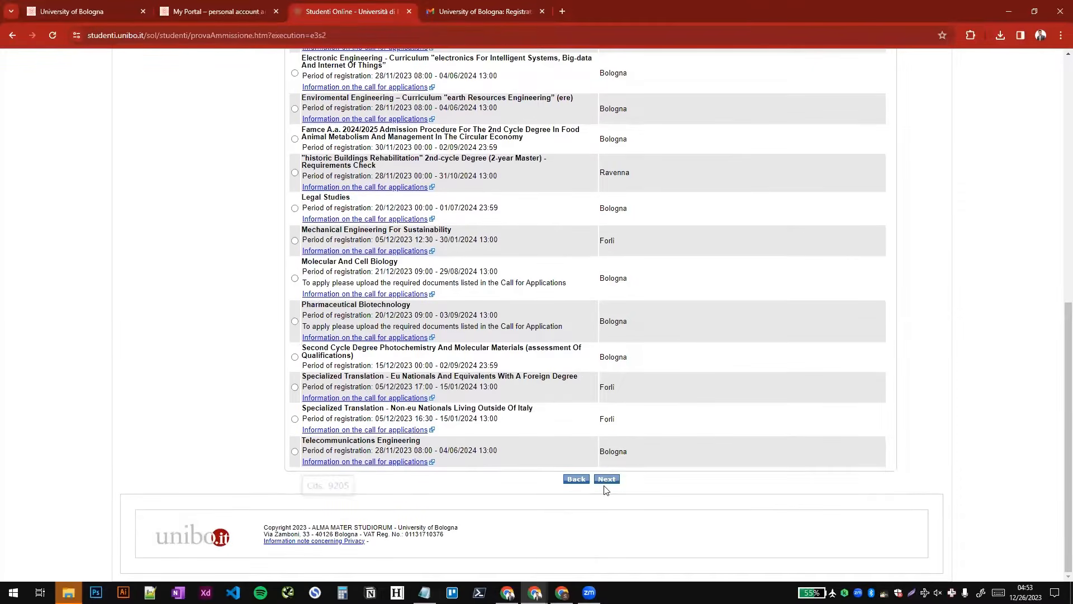
{"action": "left_click", "coordinate": [606, 477]}
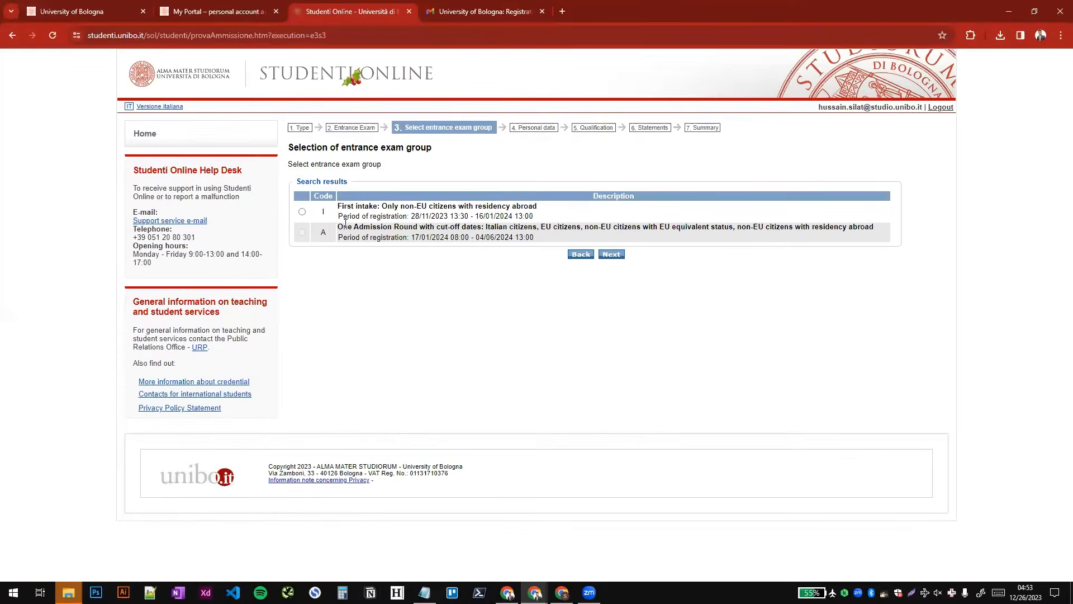
- Select the entrance exam group "First intake: Only non-EU citizens with residency abroad" and continue
{"action": "left_click_drag", "start_coordinate": [339, 206], "coordinate": [427, 205]}
{"action": "left_click", "coordinate": [397, 202]}
{"action": "left_click", "coordinate": [426, 205]}
{"action": "left_click", "coordinate": [302, 212]}
{"action": "left_click", "coordinate": [611, 255]}
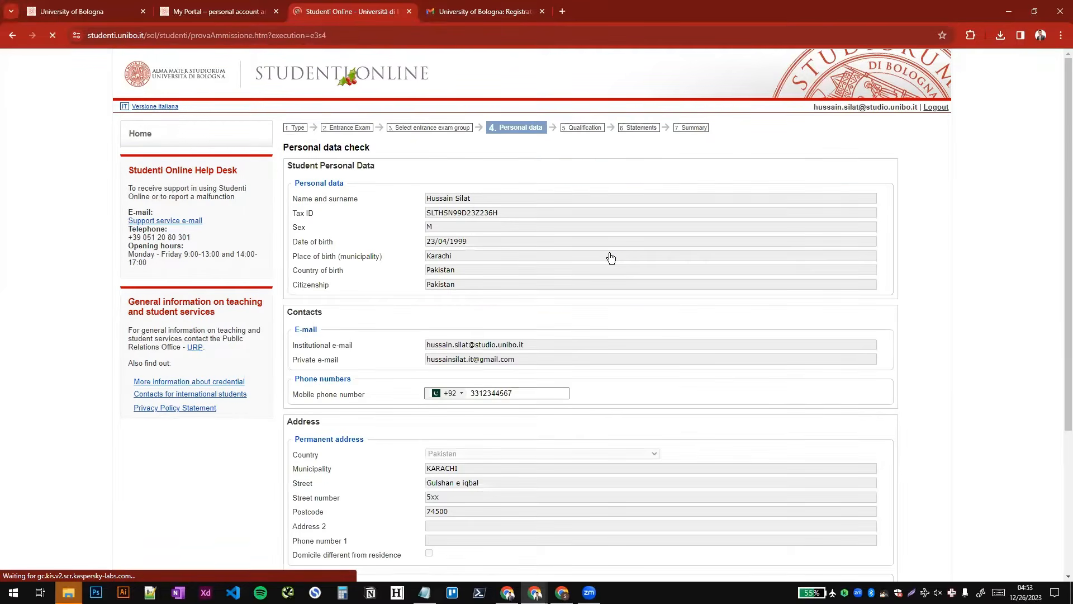
- Review the student's personal data, contacts and address, and continue to the qualification stage without editing them
{"action": "scroll", "coordinate": [611, 257], "scroll_direction": "down", "scroll_amount": 3}
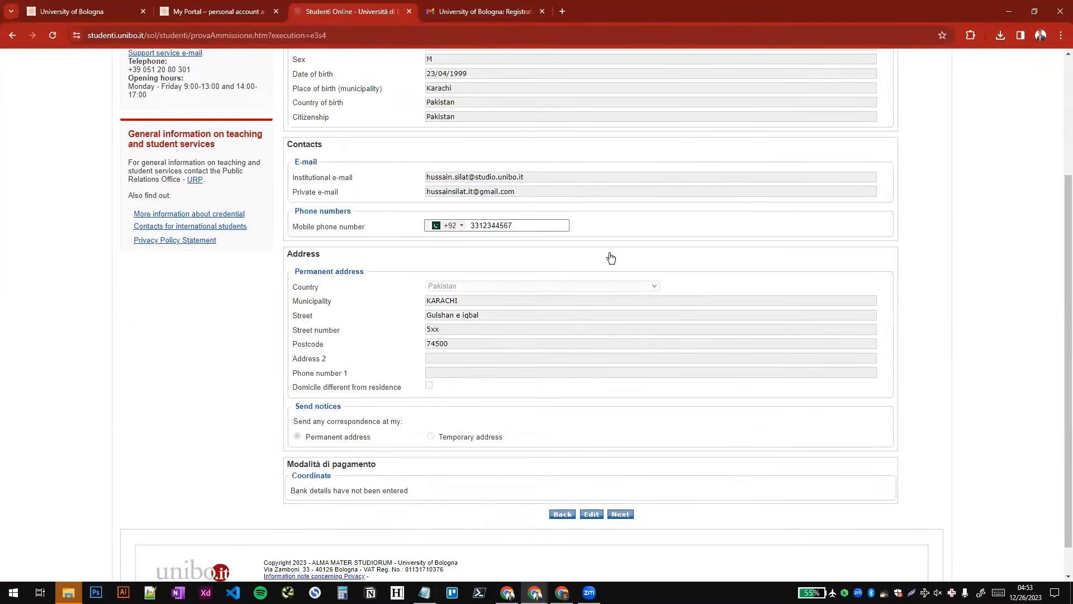
{"action": "scroll", "coordinate": [611, 258], "scroll_direction": "up", "scroll_amount": 3}
{"action": "scroll", "coordinate": [535, 319], "scroll_direction": "down", "scroll_amount": 3}
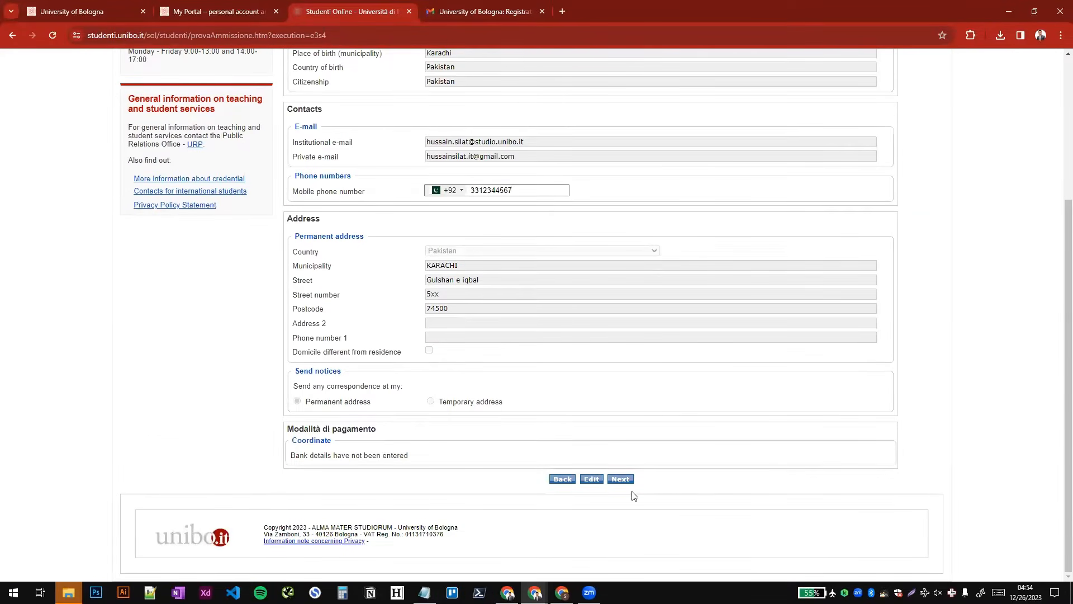
{"action": "left_click", "coordinate": [620, 479]}
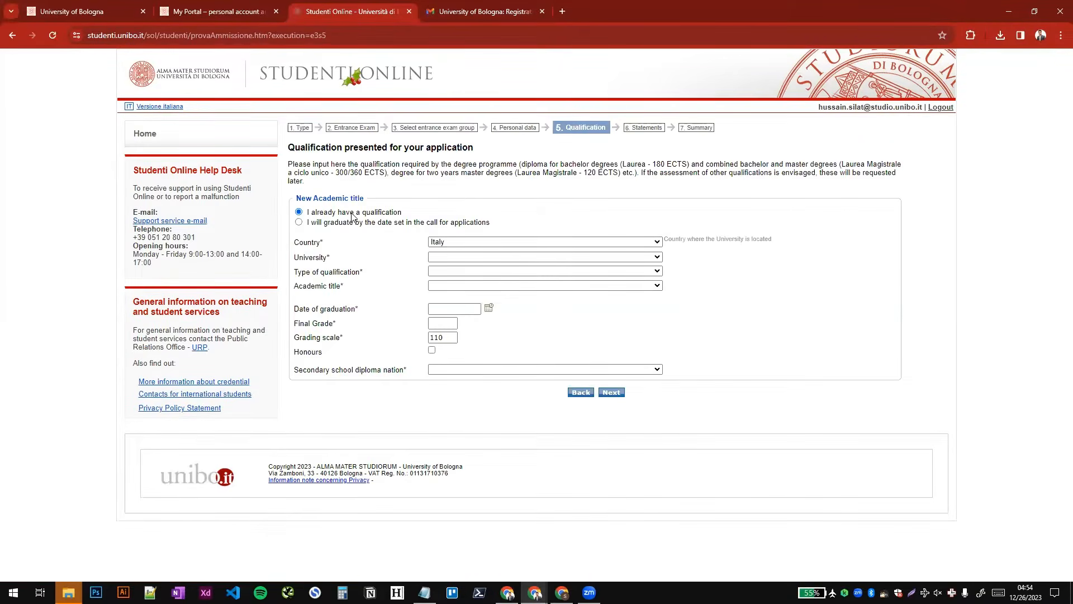
- Keep the option "I already have a qualification" and set the university's country to Pakistan
{"action": "left_click_drag", "start_coordinate": [320, 213], "coordinate": [385, 213]}
{"action": "left_click", "coordinate": [329, 212]}
{"action": "left_click_drag", "start_coordinate": [309, 212], "coordinate": [412, 211]}
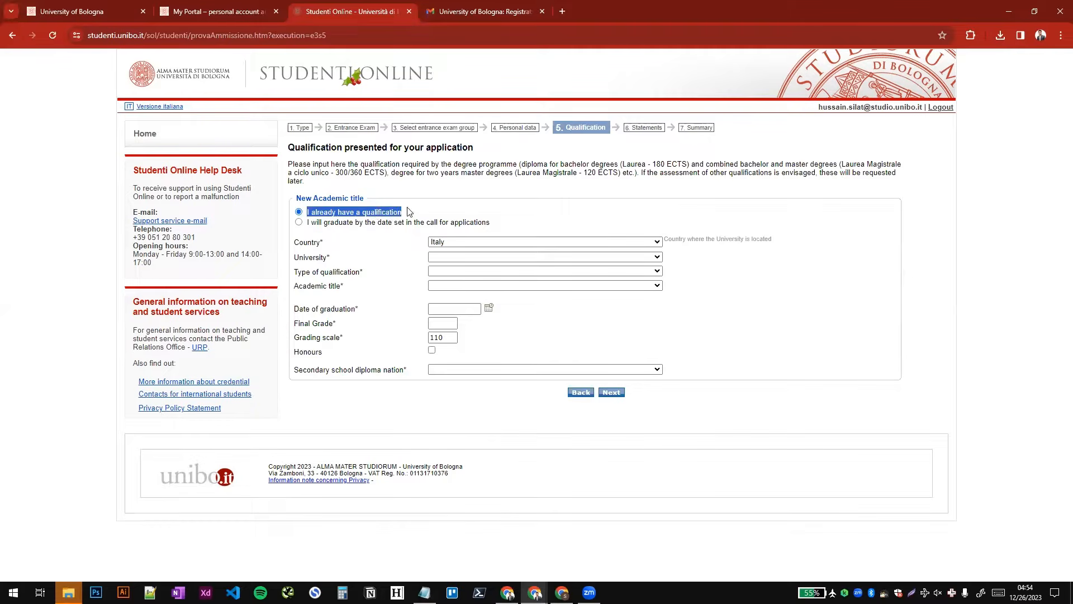
{"action": "left_click", "coordinate": [411, 211]}
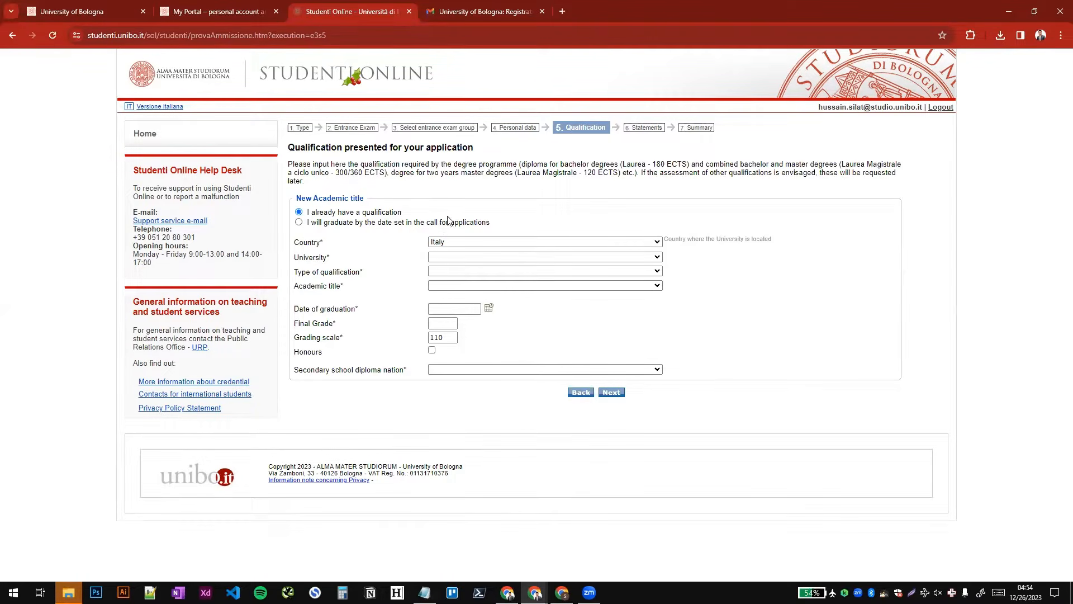
{"action": "left_click", "coordinate": [456, 244]}
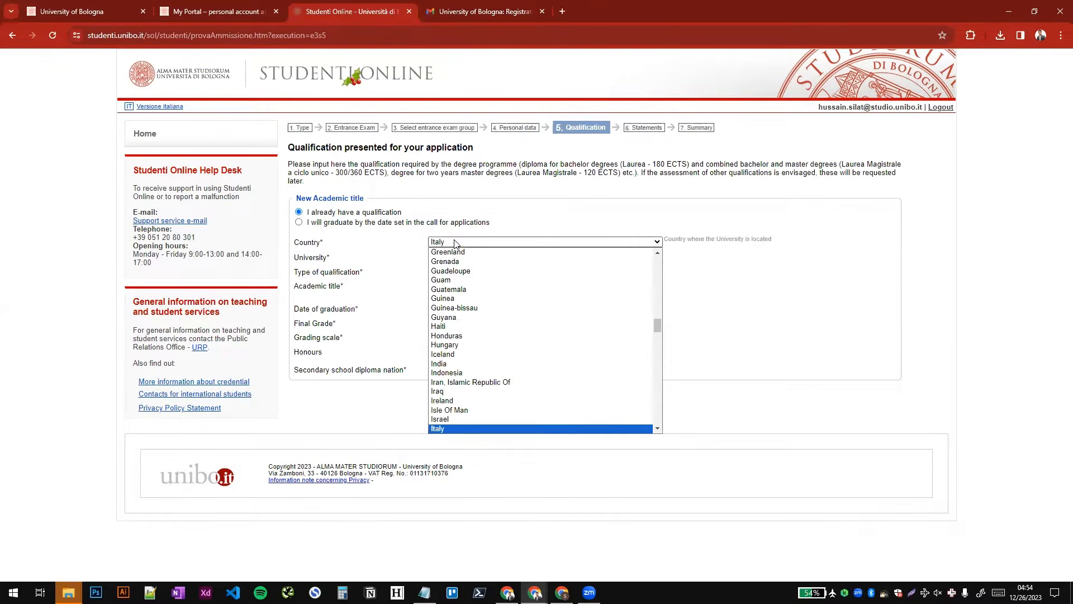
{"action": "type", "text": "pak"}
{"action": "key", "text": "Return"}
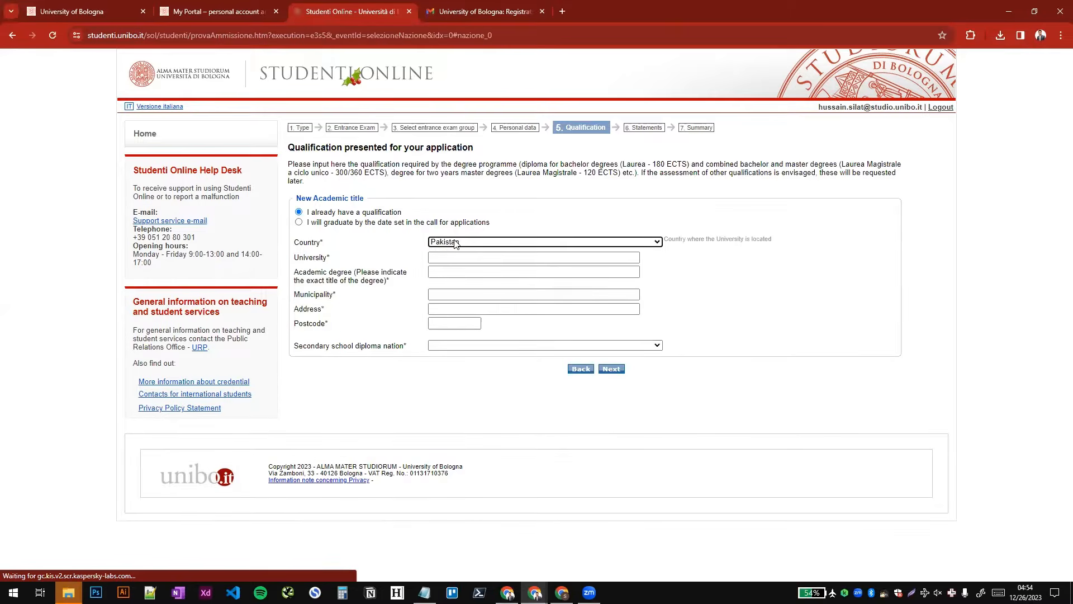
- Enter Iqra University as the university that awarded the qualification
{"action": "left_click", "coordinate": [466, 256]}
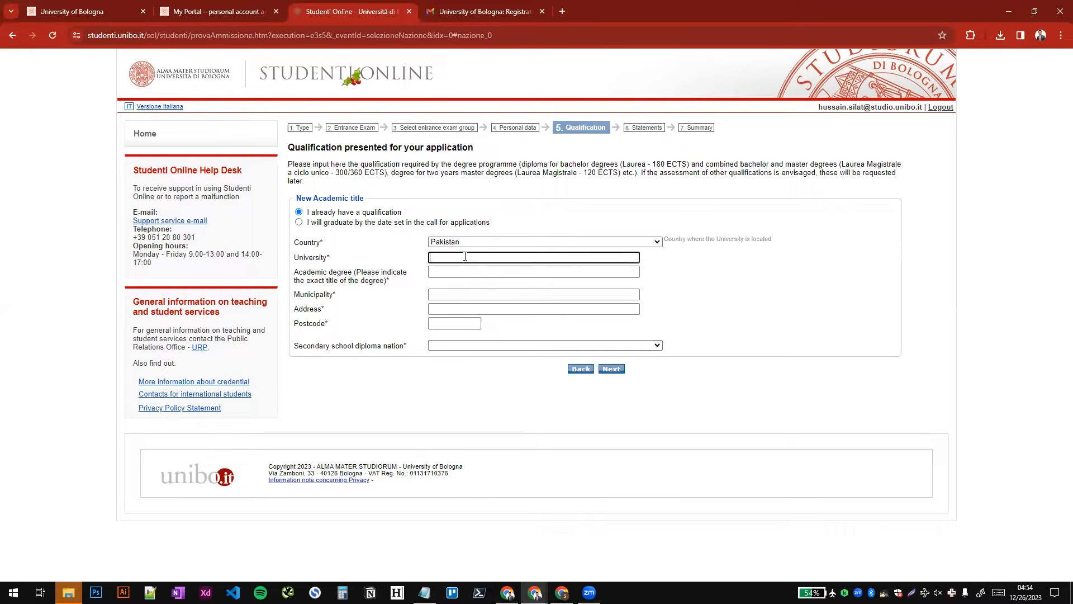
{"action": "type", "text": "Iqra University"}
{"action": "key", "text": "Tab"}
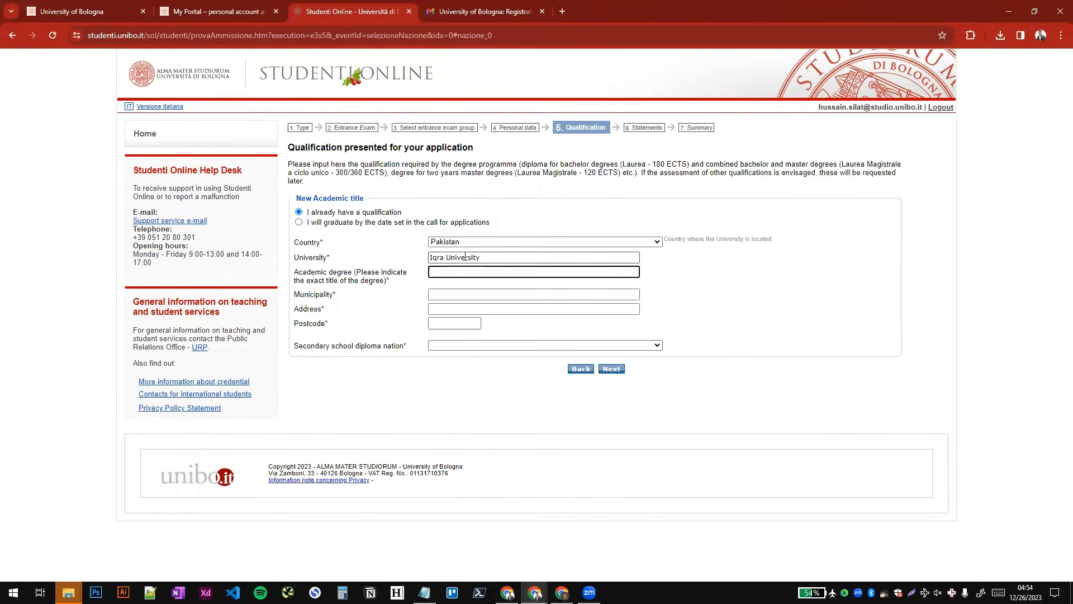
- Enter "Bachelor of Business Administation" as the exact title of the academic degree
{"action": "type", "text": "Bachelor of Business"}
{"action": "key", "text": "Caps_Lock"}
{"action": "key", "text": "Caps_Lock"}
{"action": "type", "text": "Adm"}
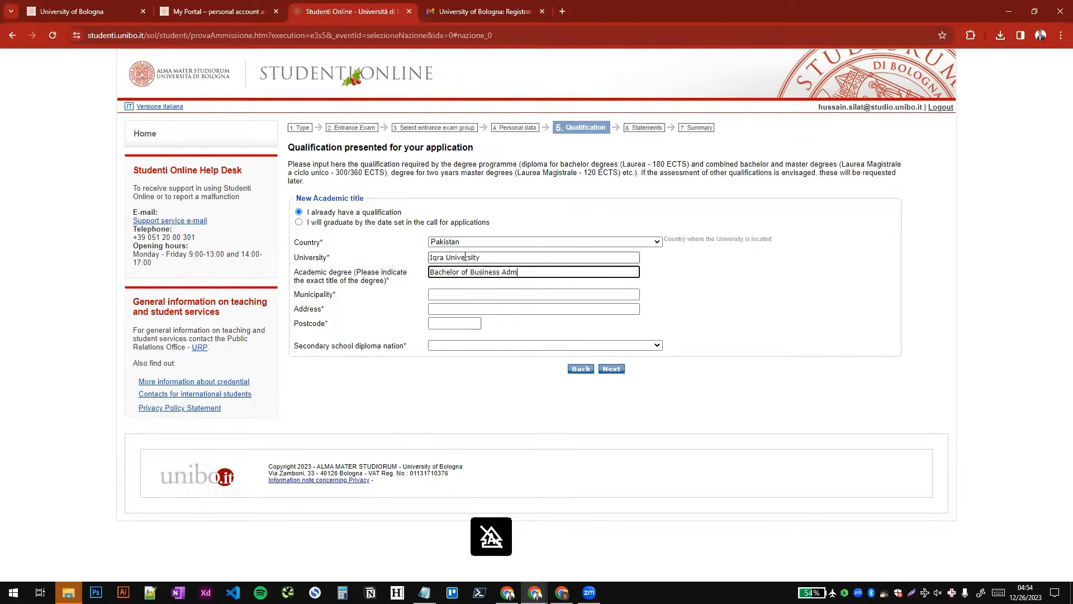
{"action": "type", "text": "inistation"}
{"action": "key", "text": "Tab"}
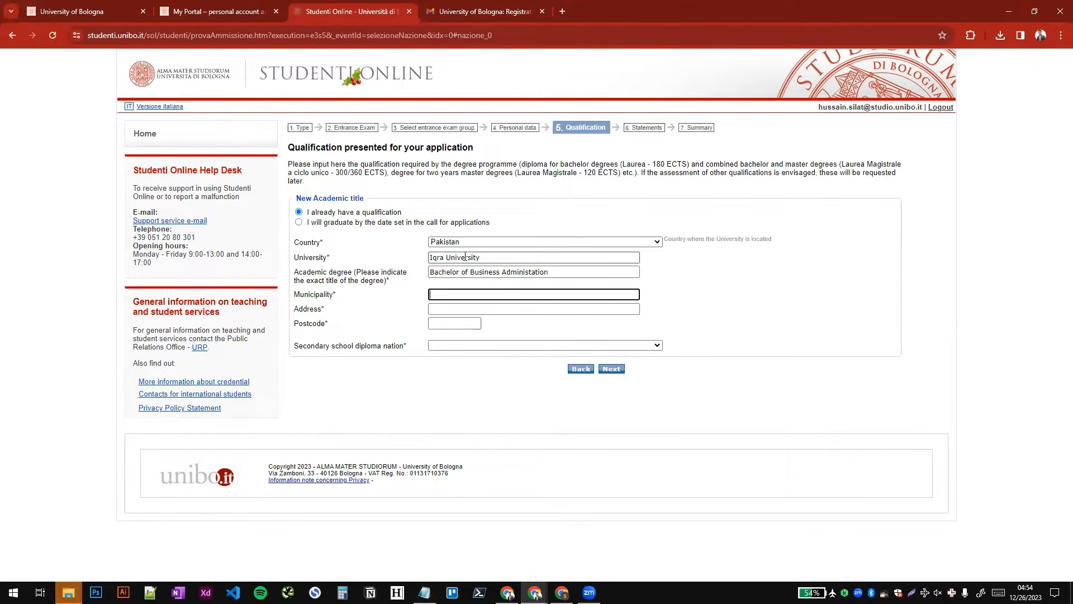
- Set the university's municipality to Karachi and fill in its street address and postcode
{"action": "type", "text": "Karachi"}
{"action": "key", "text": "Tab"}
{"action": "type", "text": "Ka"}
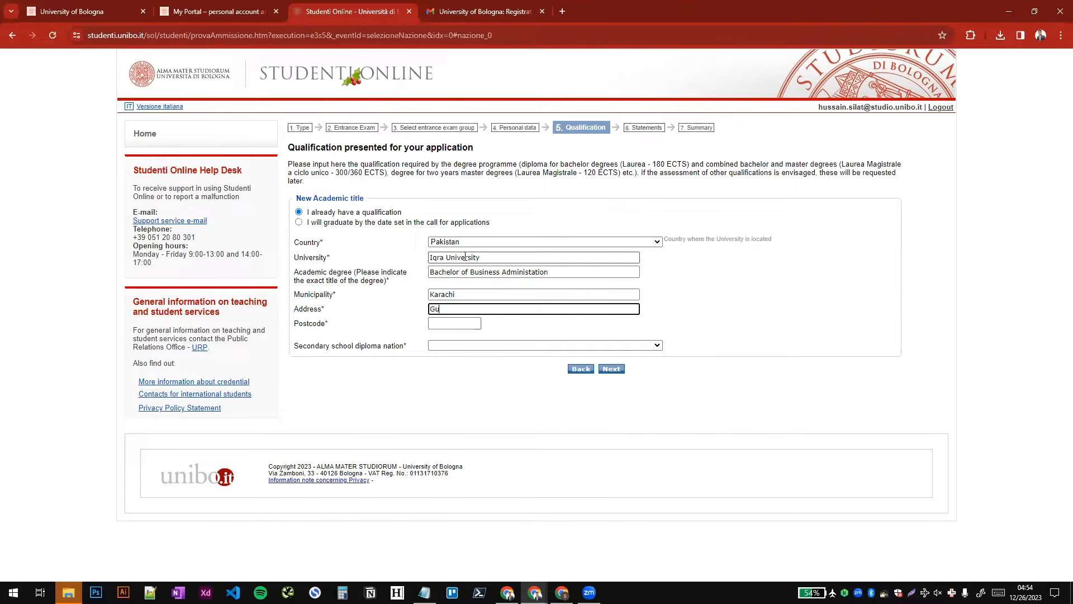
{"action": "key", "text": "BackSpace"}
{"action": "key", "text": "BackSpace"}
{"action": "type", "text": "Gu"}
{"action": "key", "text": "BackSpace"}
{"action": "type", "text": "Gulshan e"}
{"action": "key", "text": "ctrl+a"}
{"action": "type", "text": "Main defence view"}
{"action": "left_click", "coordinate": [462, 322]}
{"action": "type", "text": "7"}
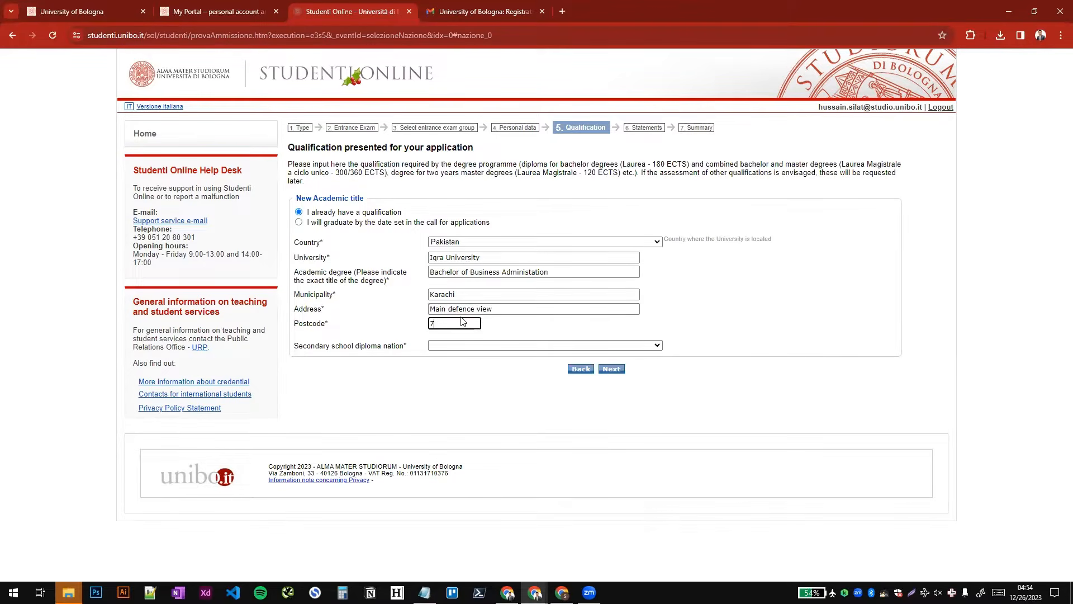
{"action": "type", "text": "500"}
{"action": "key", "text": "Tab"}
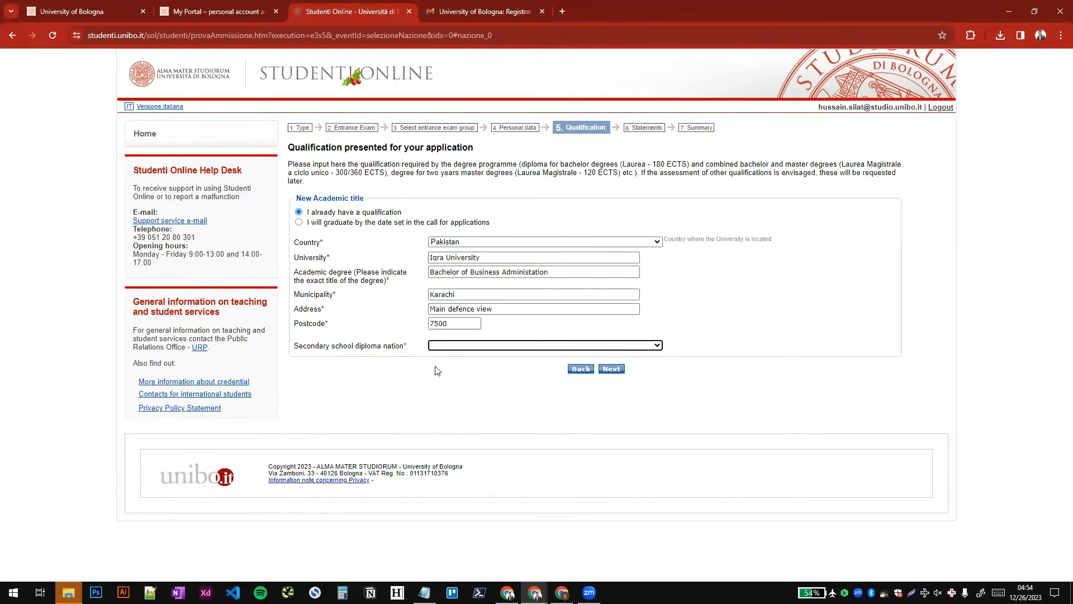
- Choose Pakistan as the secondary school diploma nation, continue to the statements stage and decline saving the address in the browser
{"action": "left_click", "coordinate": [502, 345]}
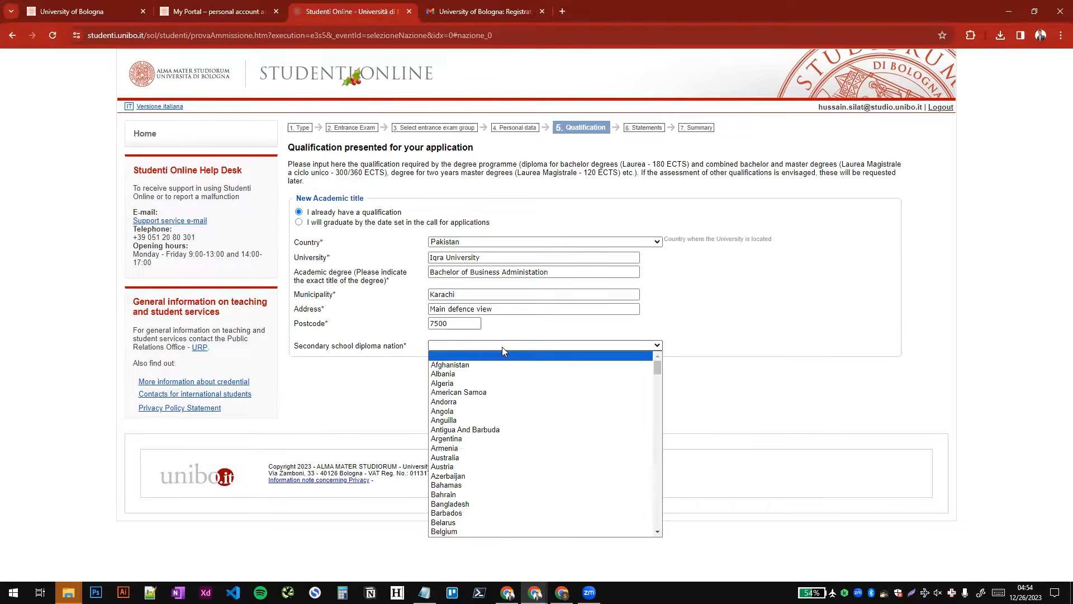
{"action": "key", "text": "p"}
{"action": "key", "text": "Return"}
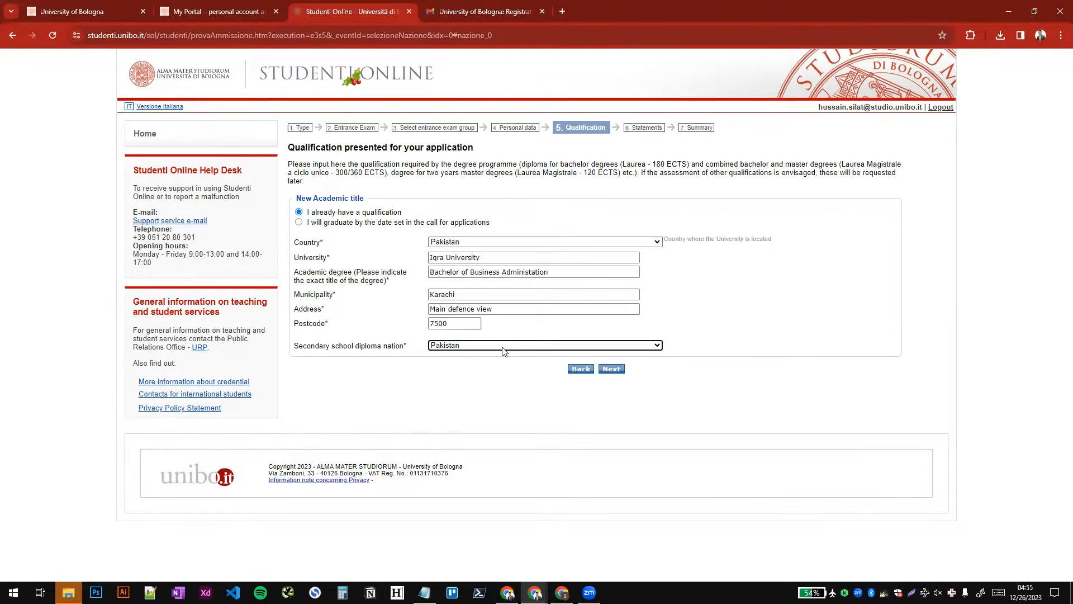
{"action": "left_click", "coordinate": [611, 369]}
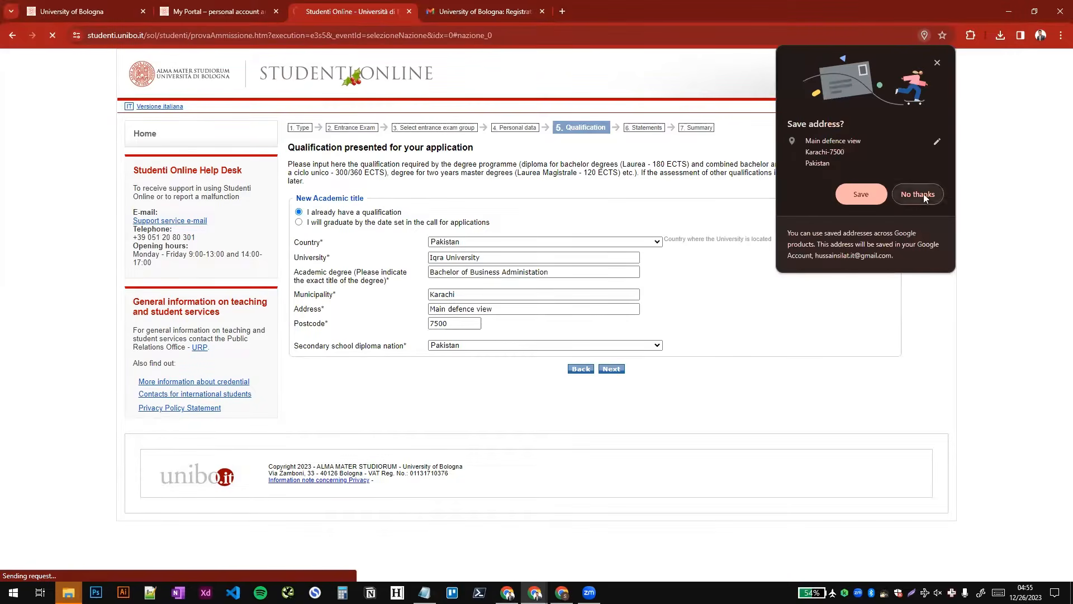
{"action": "left_click", "coordinate": [918, 195]}
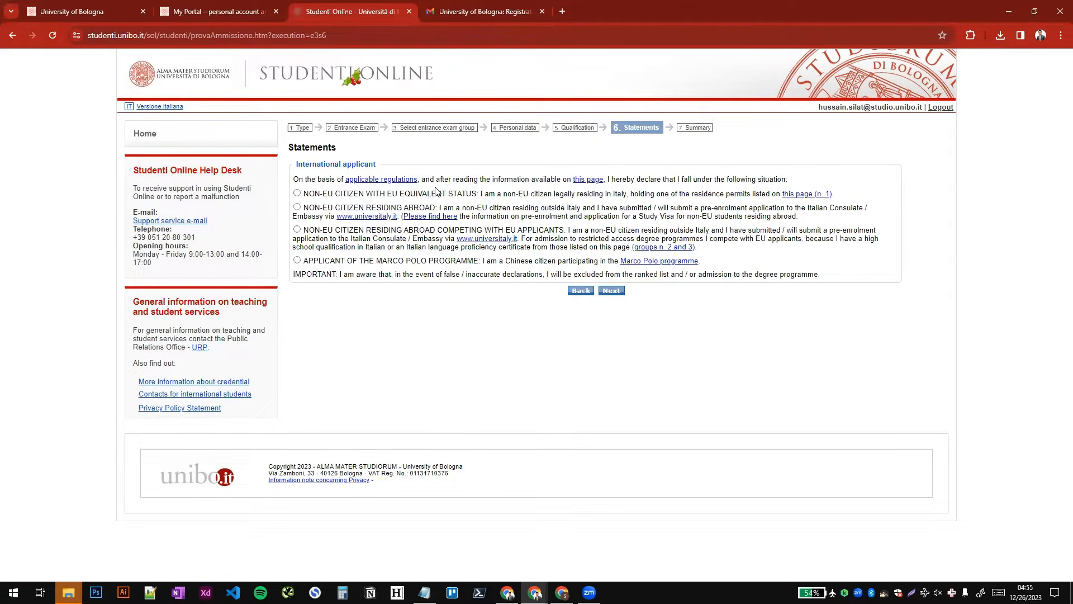
- Declare the status "Non-EU citizen residing abroad", read through its text and continue to the summary
{"action": "left_click", "coordinate": [297, 206]}
{"action": "left_click_drag", "start_coordinate": [308, 207], "coordinate": [517, 212]}
{"action": "left_click", "coordinate": [524, 211]}
{"action": "left_click", "coordinate": [564, 212]}
{"action": "left_click_drag", "start_coordinate": [610, 209], "coordinate": [866, 211]}
{"action": "left_click", "coordinate": [821, 213]}
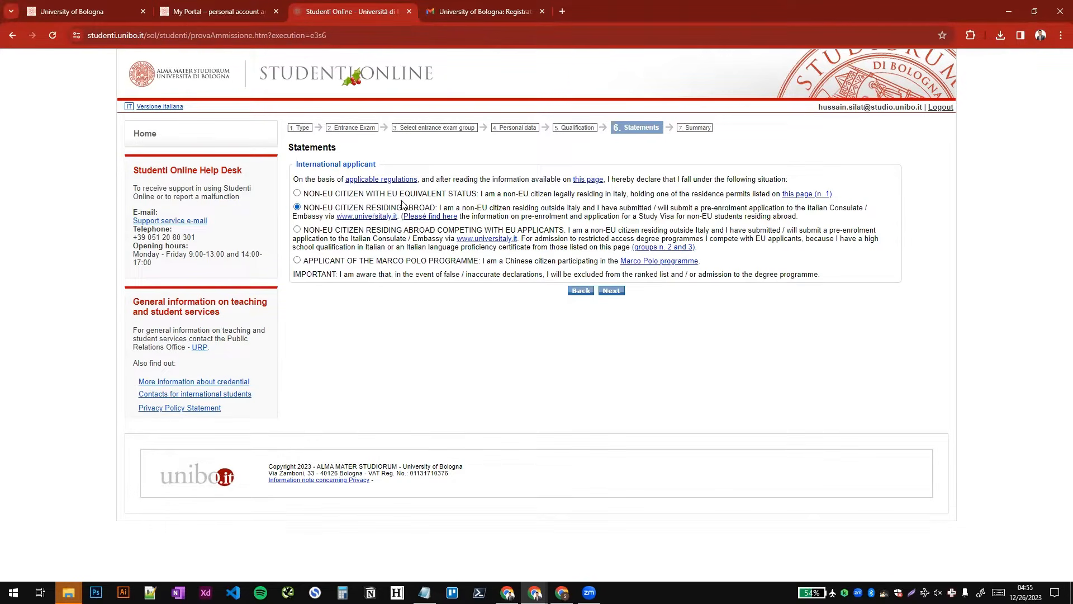
{"action": "left_click", "coordinate": [610, 291]}
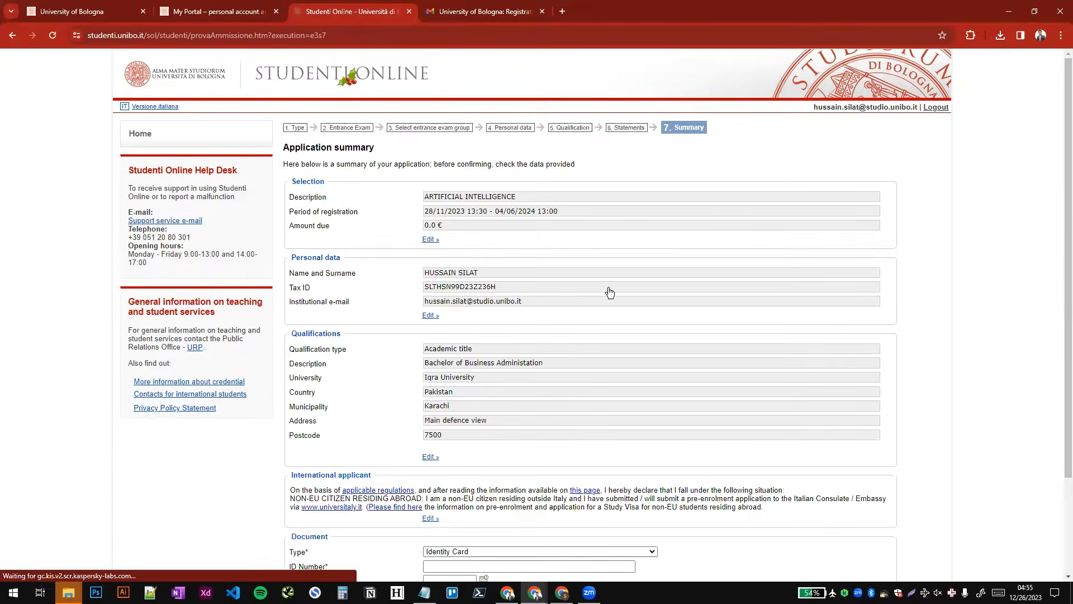
- Set the identity document type to Passport and enter the applicant's passport number
{"action": "scroll", "coordinate": [606, 290], "scroll_direction": "down", "scroll_amount": 2}
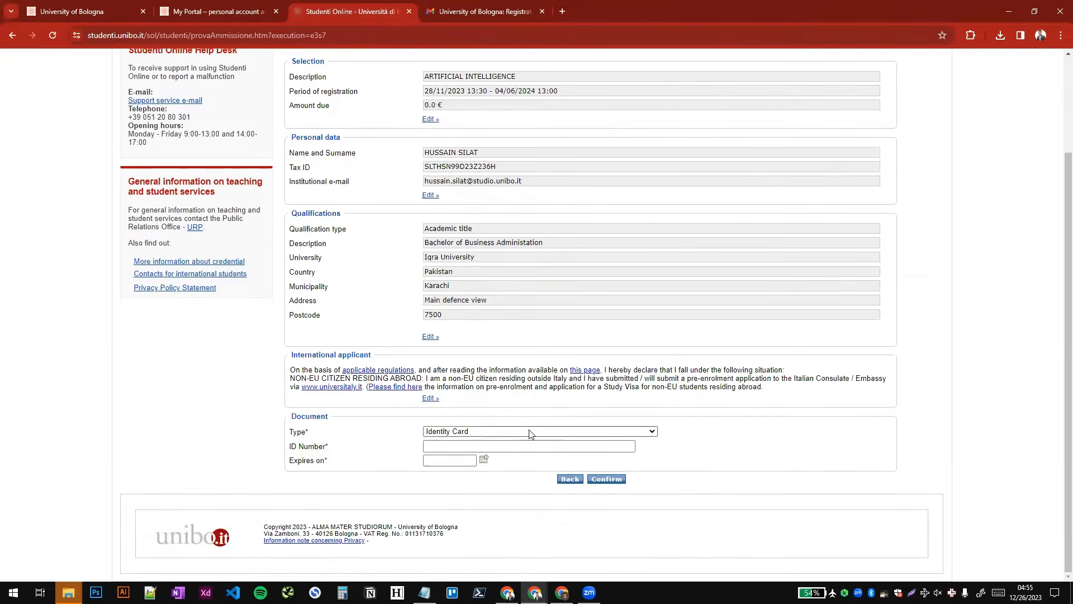
{"action": "left_click", "coordinate": [460, 433]}
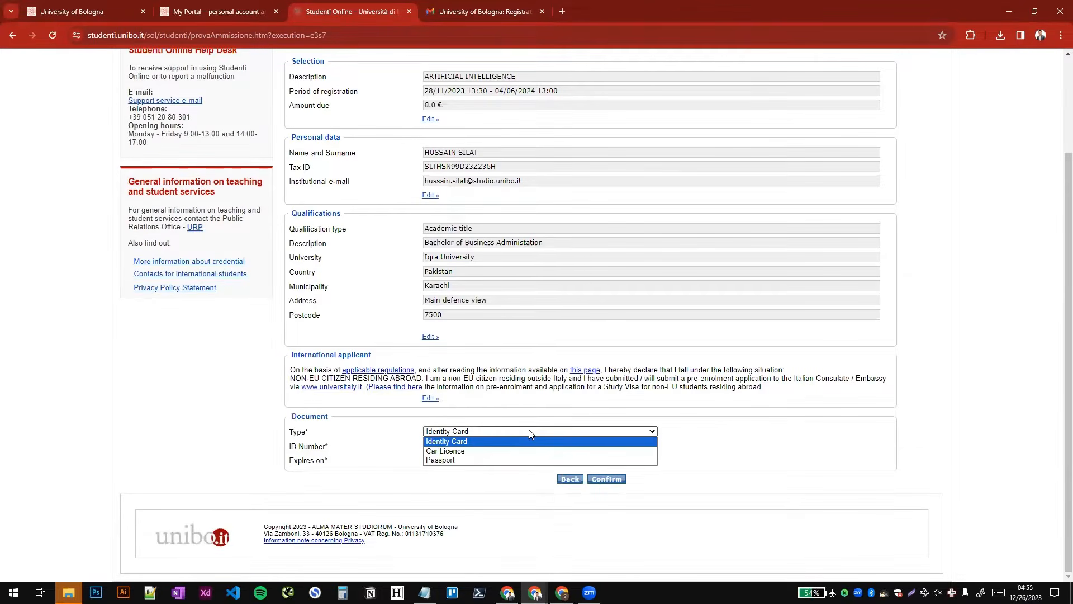
{"action": "left_click", "coordinate": [450, 460]}
{"action": "left_click", "coordinate": [449, 445]}
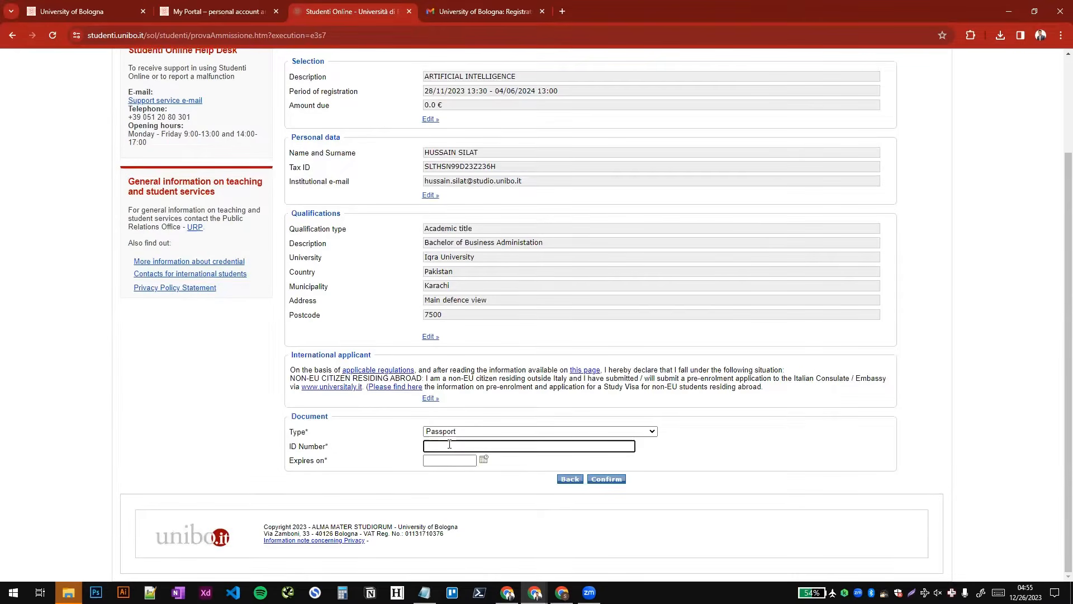
{"action": "key", "text": "Tab"}
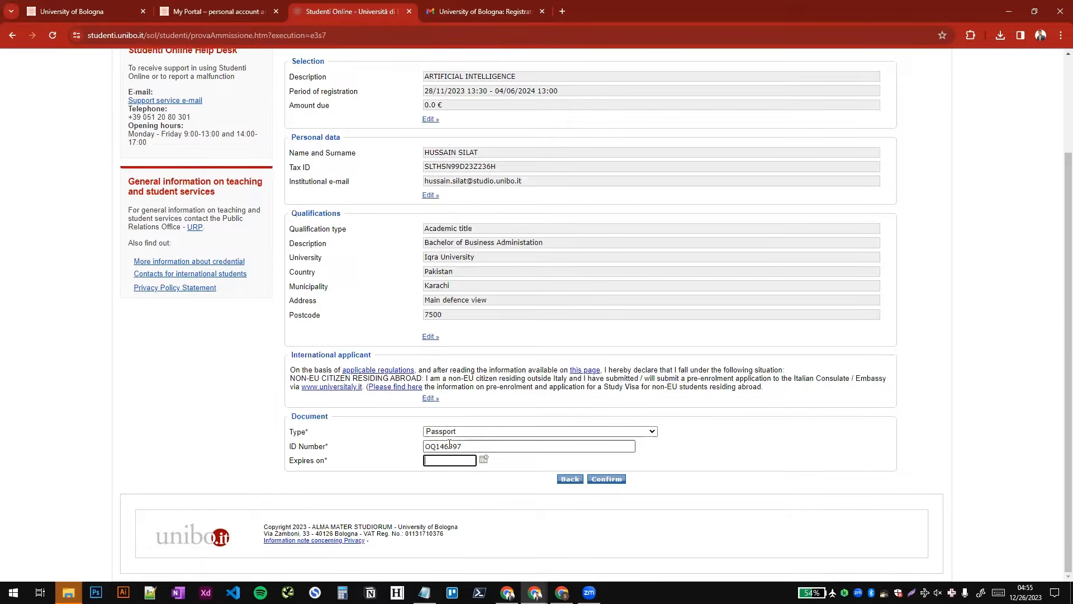
- Set the passport's expiry date to 25/05/2025 and confirm the application
{"action": "type", "text": "25/05/220525"}
{"action": "key", "text": "Tab"}
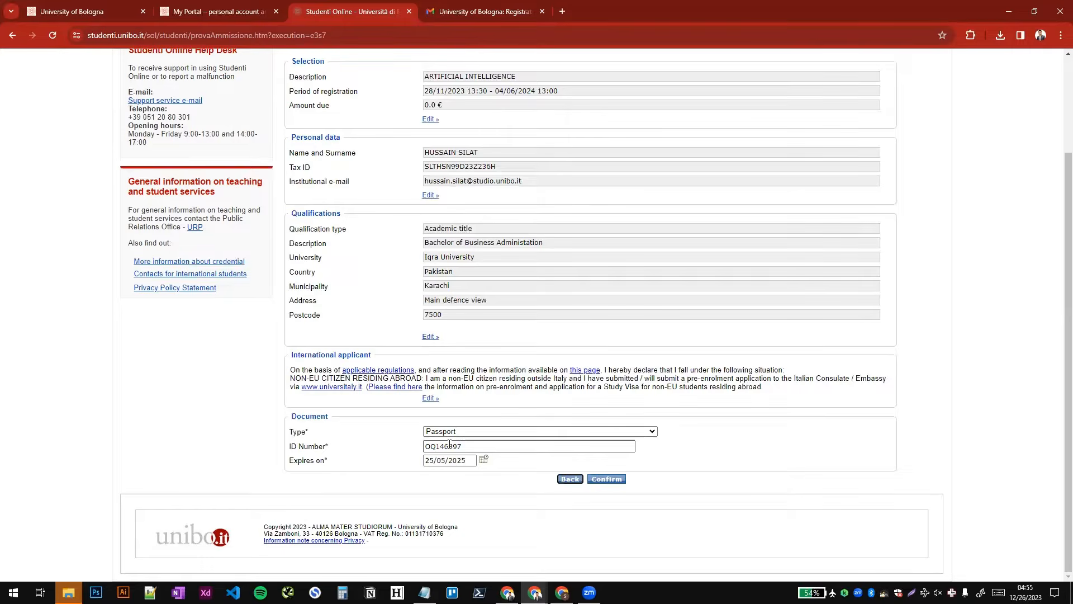
{"action": "left_click", "coordinate": [615, 480]}
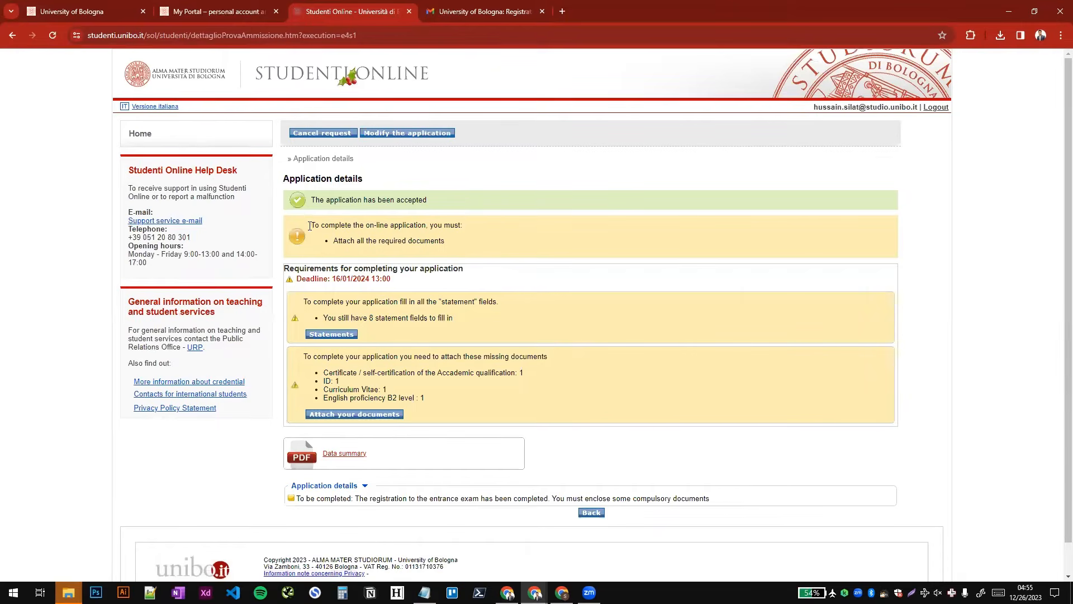
- Open the application's statements and enter 240 as the number of ECTS acquired
{"action": "left_click", "coordinate": [334, 334]}
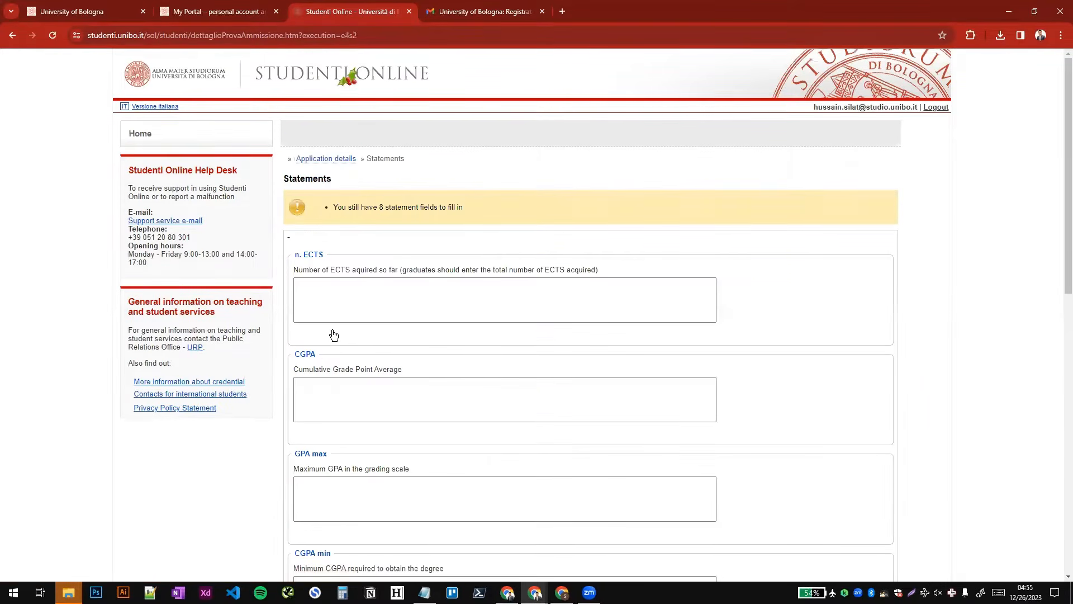
{"action": "scroll", "coordinate": [333, 335], "scroll_direction": "down", "scroll_amount": 8}
{"action": "scroll", "coordinate": [334, 335], "scroll_direction": "up", "scroll_amount": 9}
{"action": "left_click", "coordinate": [335, 309]}
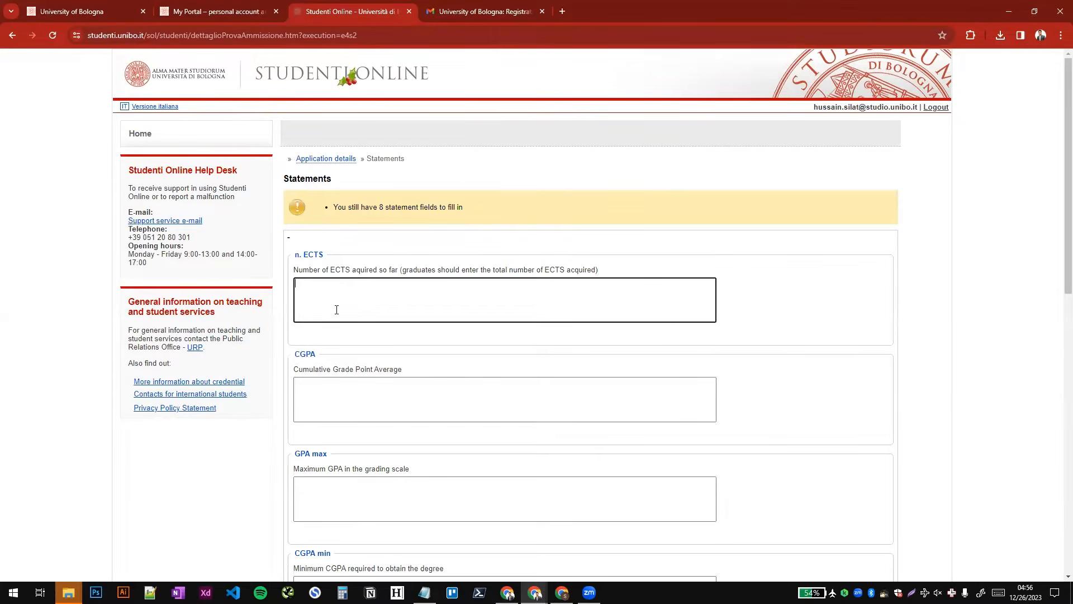
{"action": "type", "text": "180"}
{"action": "key", "text": "ctrl+a"}
{"action": "key", "text": "BackSpace"}
{"action": "type", "text": "240"}
{"action": "key", "text": "ctrl+a"}
{"action": "type", "text": "188"}
{"action": "key", "text": "ctrl+a"}
{"action": "type", "text": "240"}
{"action": "key", "text": "Tab"}
- Enter 3.47 as the cumulative grade point average
{"action": "scroll", "coordinate": [408, 296], "scroll_direction": "down", "scroll_amount": 2}
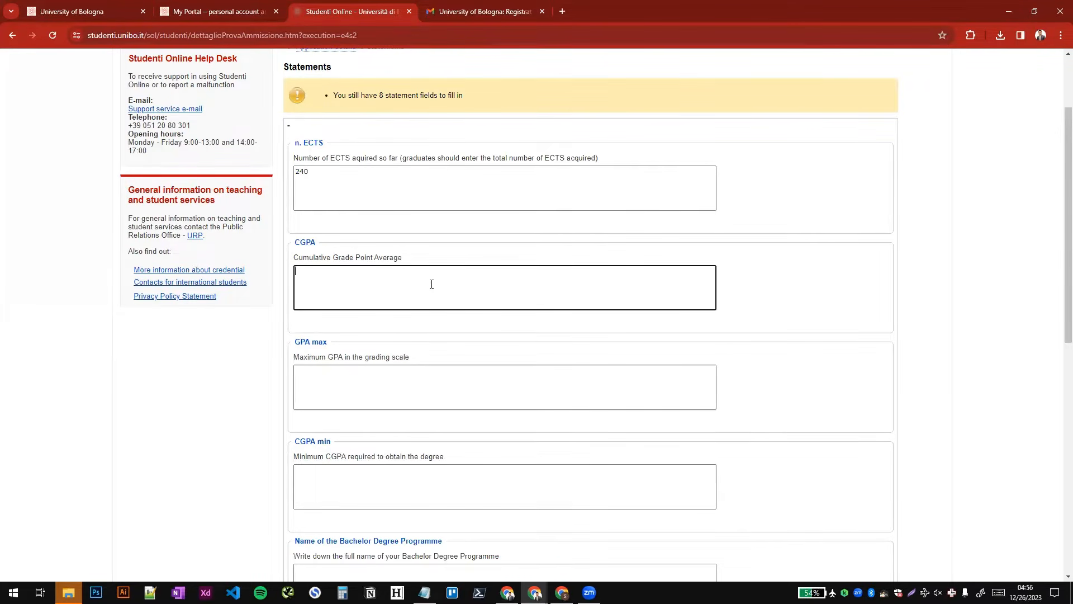
{"action": "type", "text": "3.47"}
{"action": "scroll", "coordinate": [435, 284], "scroll_direction": "down", "scroll_amount": 2}
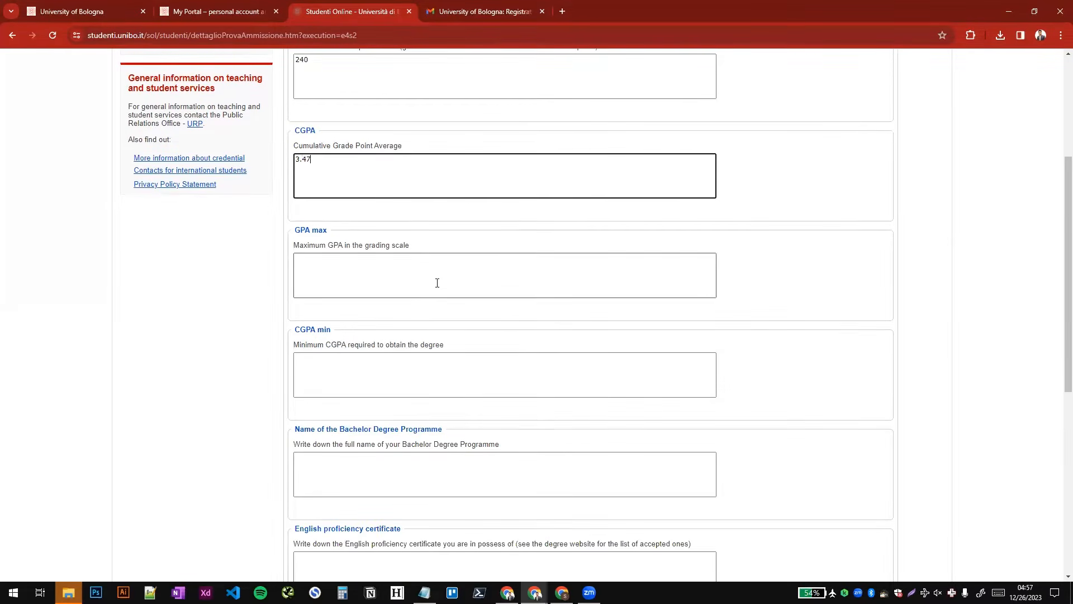
- Enter 4.00 as the maximum GPA in the grading scale and 2.5 as the minimum CGPA required
{"action": "left_click", "coordinate": [438, 283]}
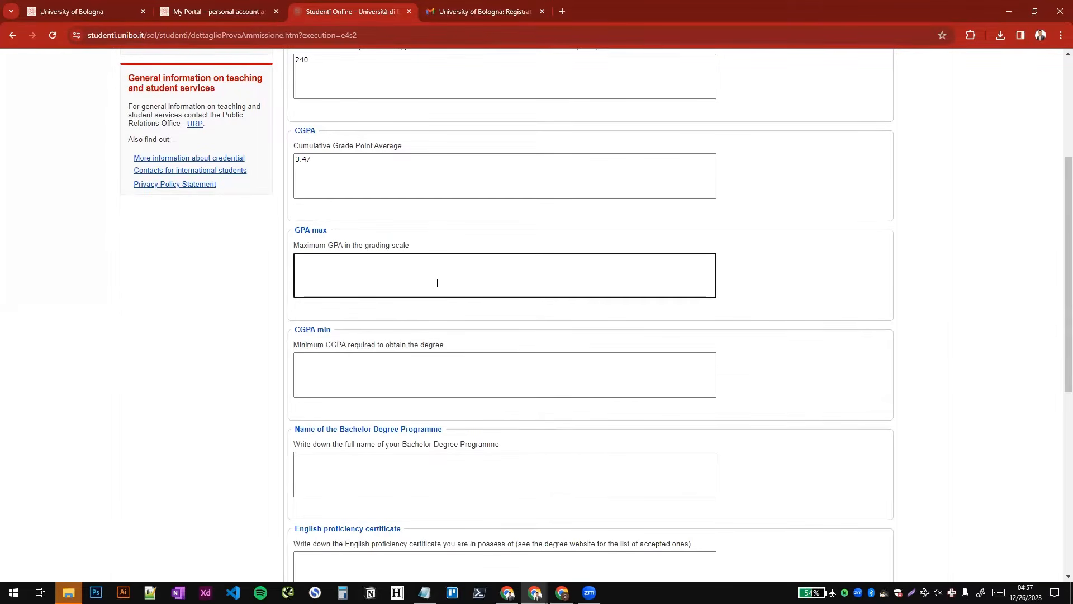
{"action": "type", "text": "4.00"}
{"action": "scroll", "coordinate": [431, 290], "scroll_direction": "down", "scroll_amount": 2}
{"action": "left_click", "coordinate": [436, 256]}
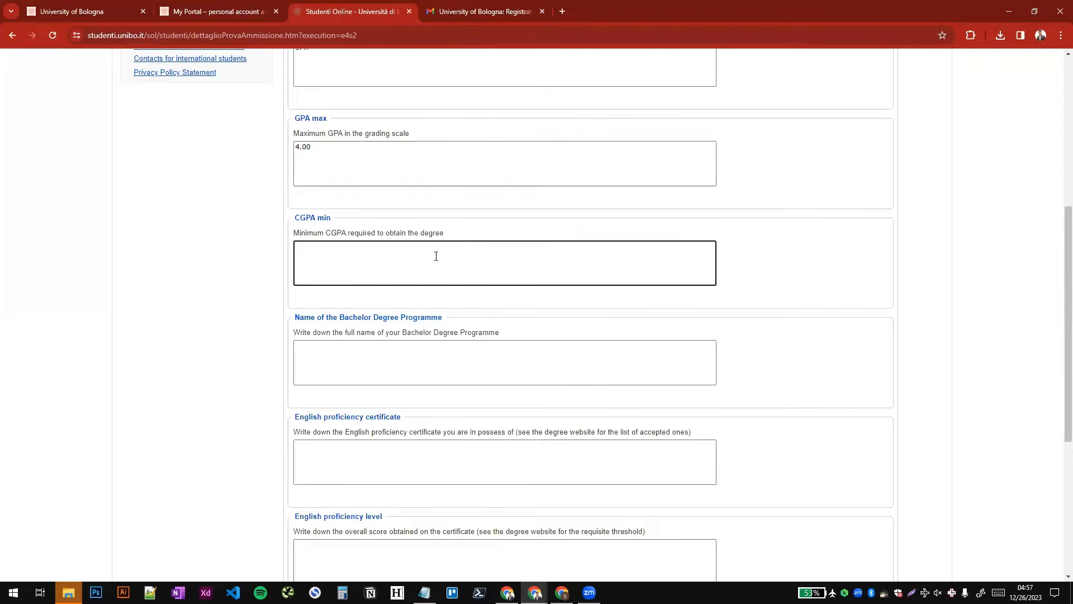
{"action": "type", "text": "2.5"}
- Enter "Bachelor of Business Administration (Honors)" as the full name of the bachelor degree programme
{"action": "scroll", "coordinate": [424, 260], "scroll_direction": "down", "scroll_amount": 2}
{"action": "left_click", "coordinate": [411, 268]}
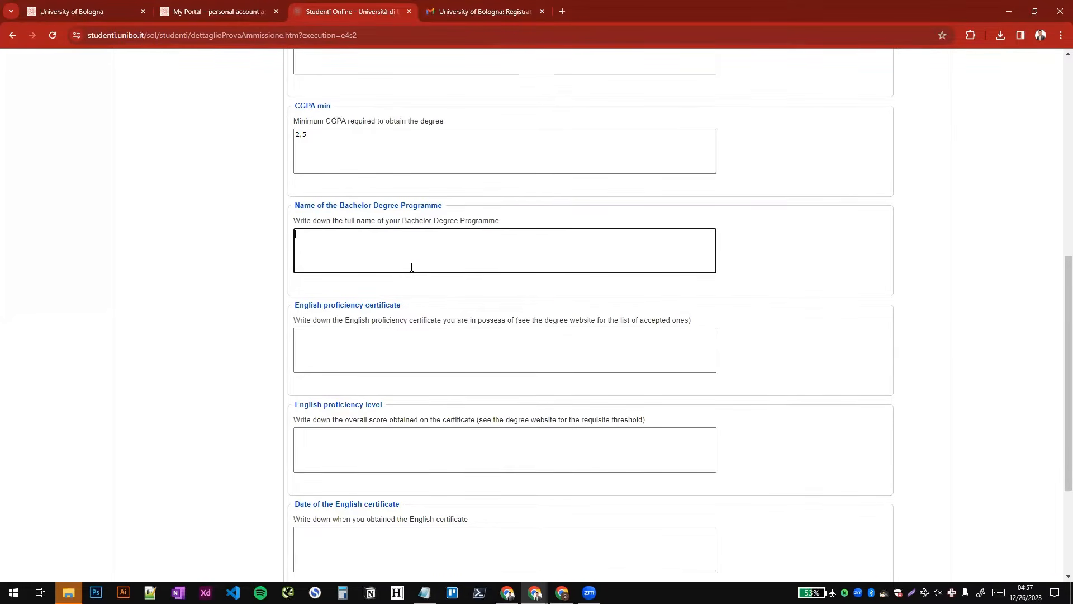
{"action": "type", "text": "Bache"}
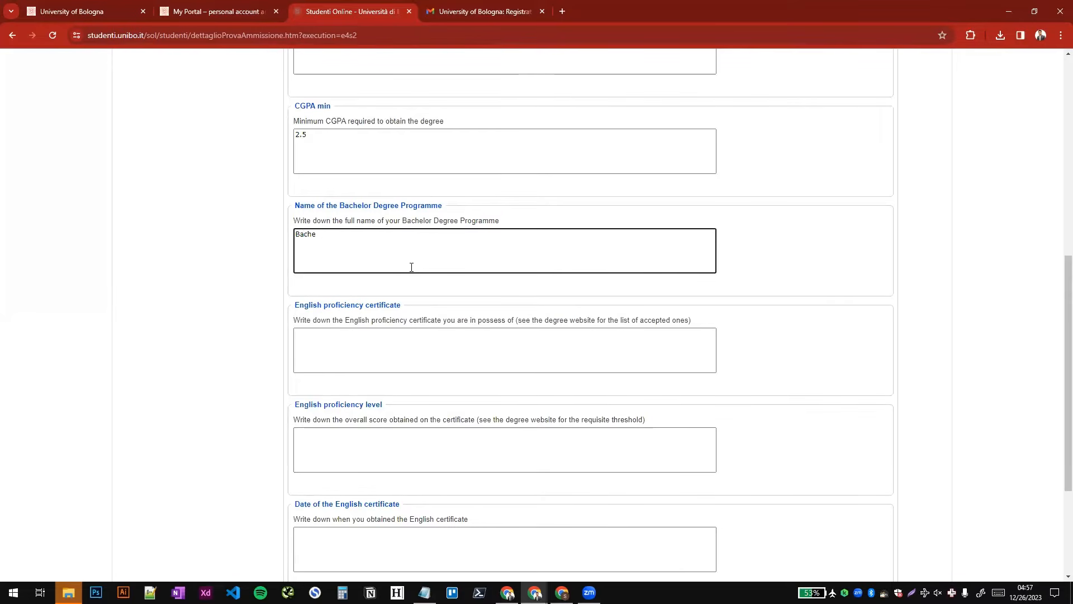
{"action": "type", "text": "lor of Business Administration (Honors("}
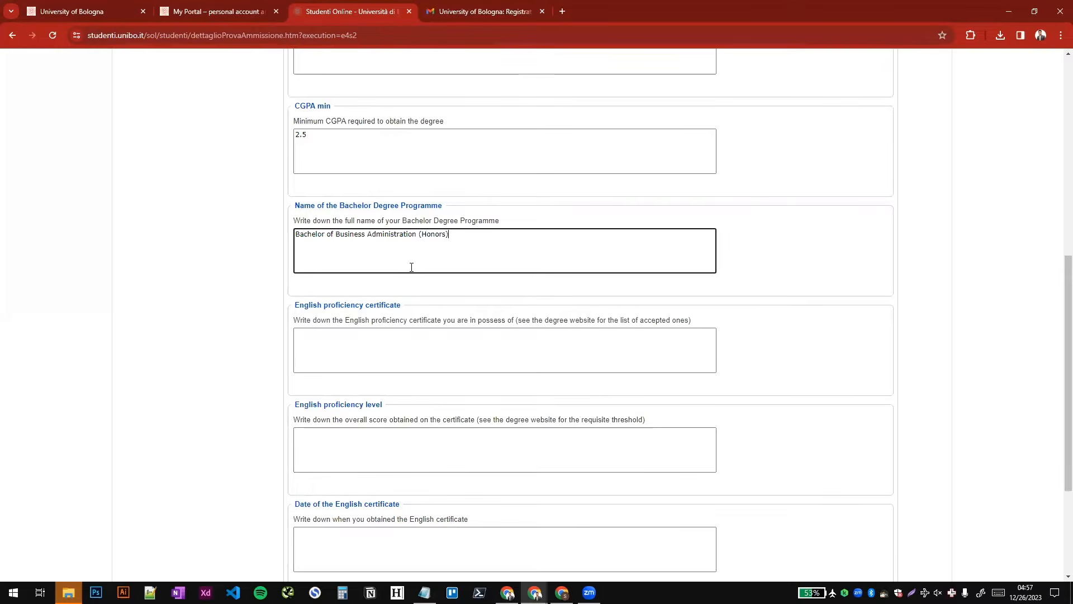
{"action": "key", "text": "Tab"}
- Enter IELTS as the English proficiency certificate with an overall score of 6.0
{"action": "scroll", "coordinate": [412, 268], "scroll_direction": "down", "scroll_amount": 1}
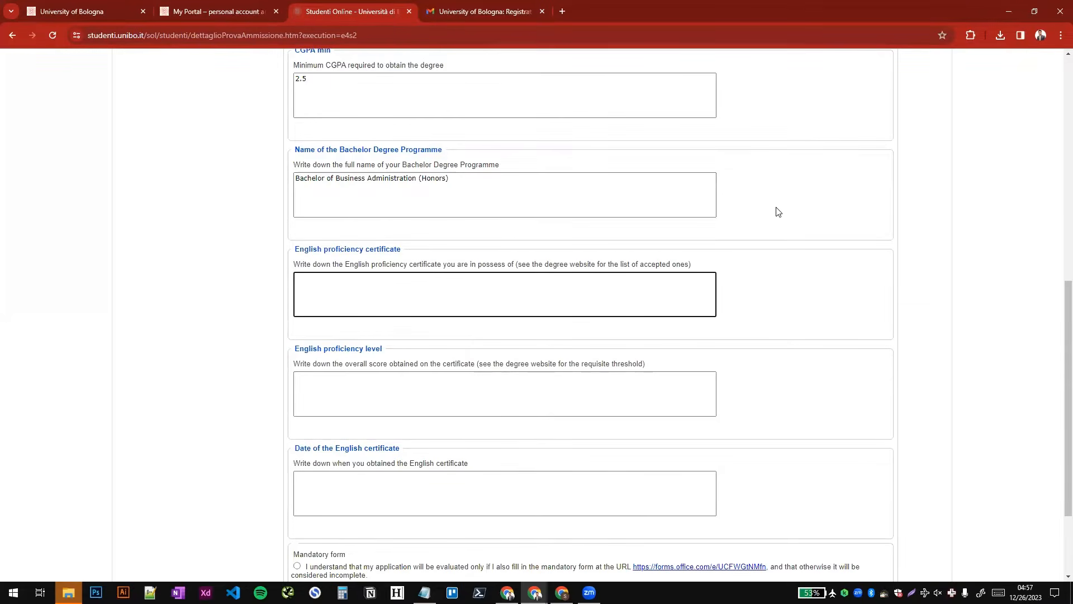
{"action": "scroll", "coordinate": [778, 211], "scroll_direction": "down", "scroll_amount": 1}
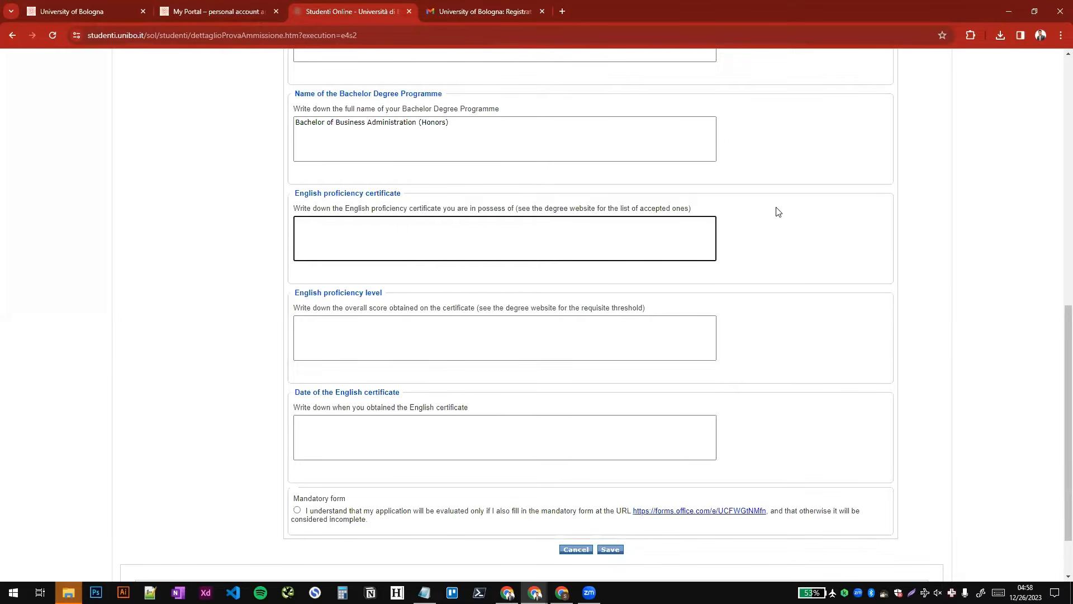
{"action": "type", "text": "IELTS"}
{"action": "key", "text": "Tab"}
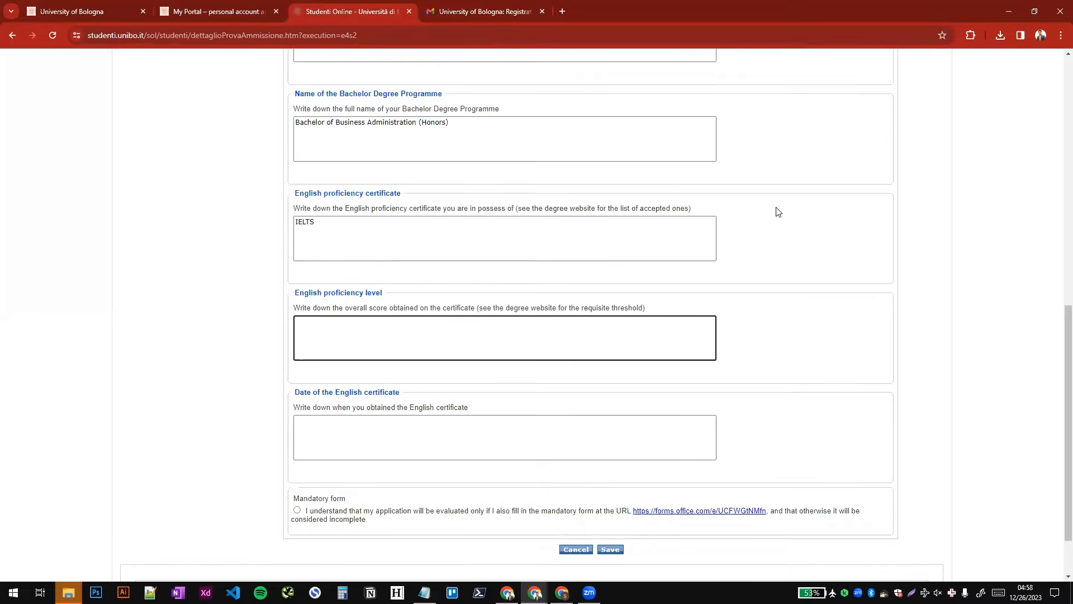
{"action": "type", "text": "6.5"}
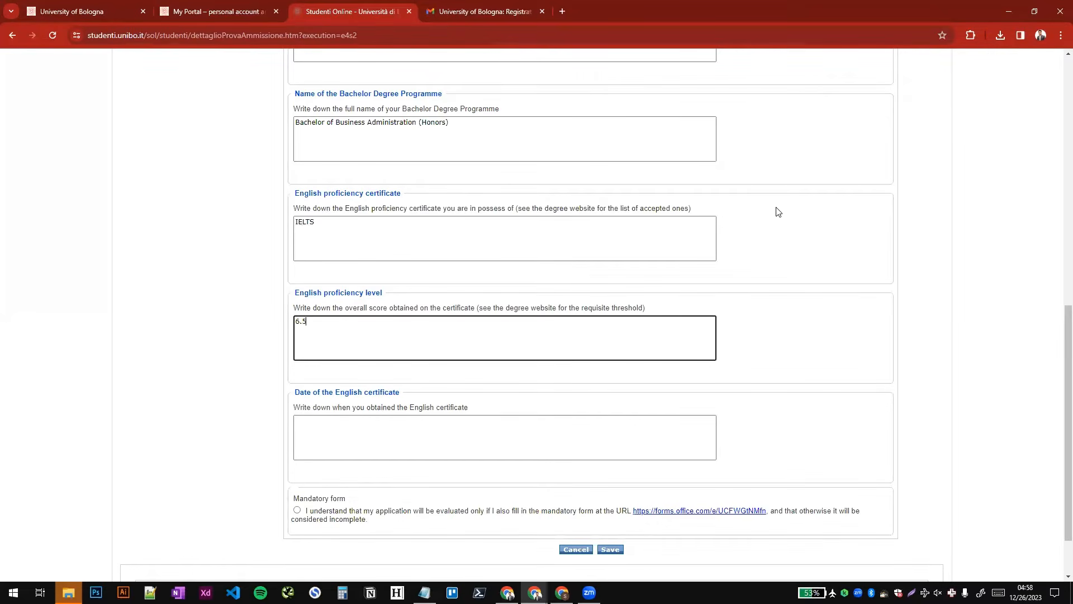
{"action": "key", "text": "ctrl+a"}
{"action": "type", "text": "5.0"}
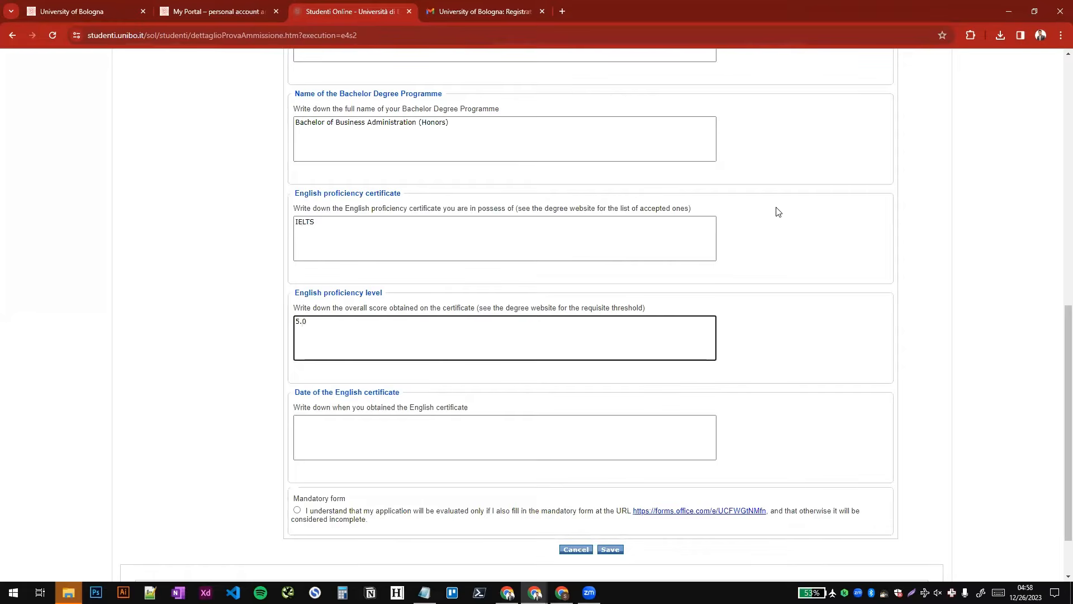
{"action": "key", "text": "ctrl+a"}
{"action": "type", "text": "6.0"}
{"action": "key", "text": "Tab"}
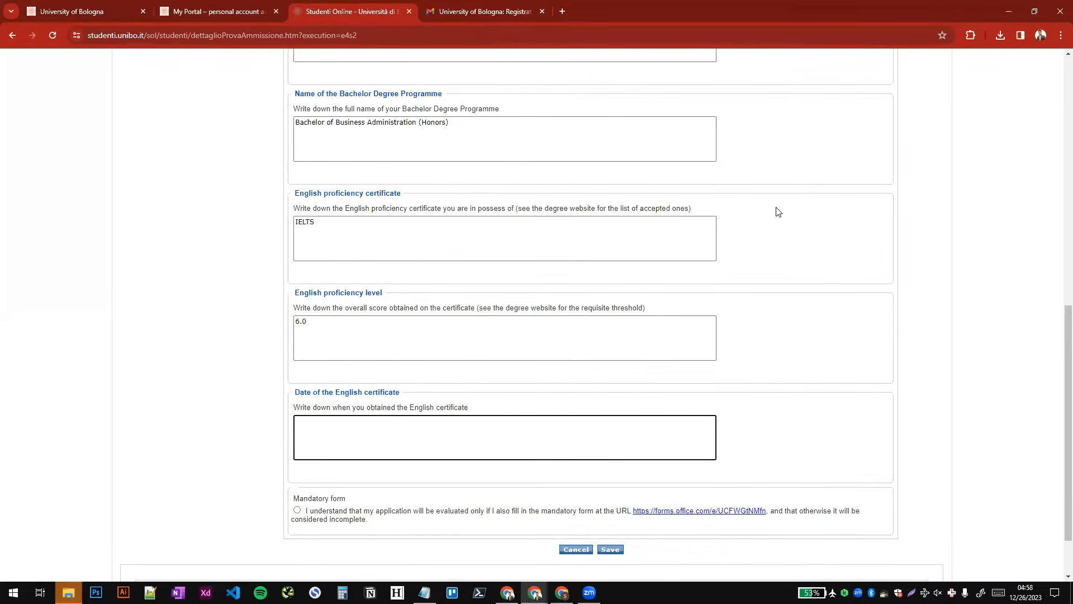
- Enter 8 May 2023 as the date the English certificate was obtained
{"action": "type", "text": "5 M"}
{"action": "key", "text": "ctrl+a"}
{"action": "type", "text": "8 May 2023"}
- Read and accept the declaration that the application is evaluated only if the mandatory form is also filled in
{"action": "scroll", "coordinate": [777, 212], "scroll_direction": "down", "scroll_amount": 2}
{"action": "left_click_drag", "start_coordinate": [304, 440], "coordinate": [448, 442]}
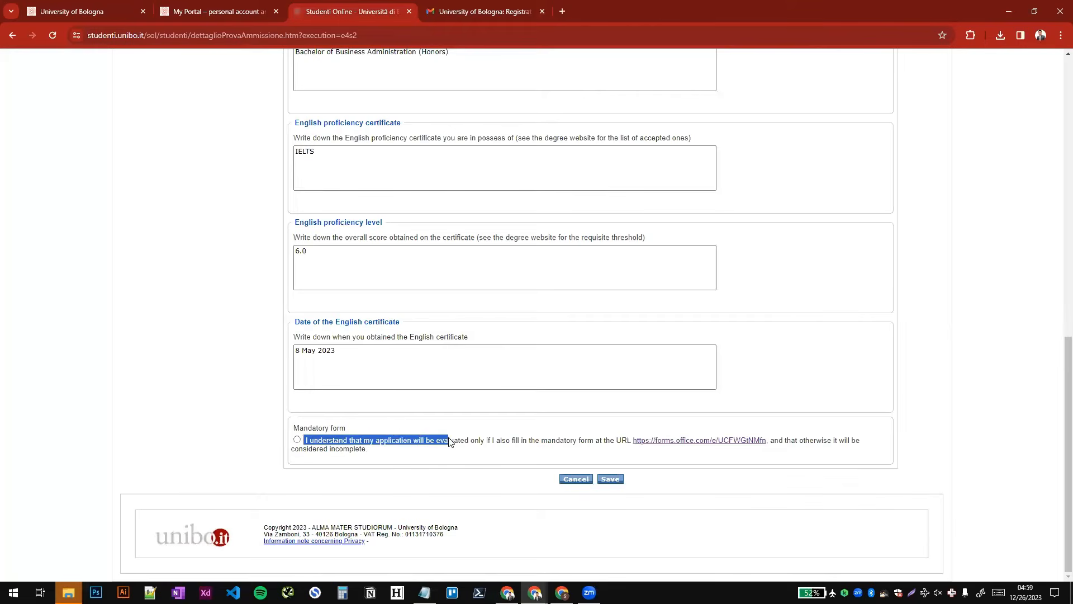
{"action": "left_click", "coordinate": [450, 443]}
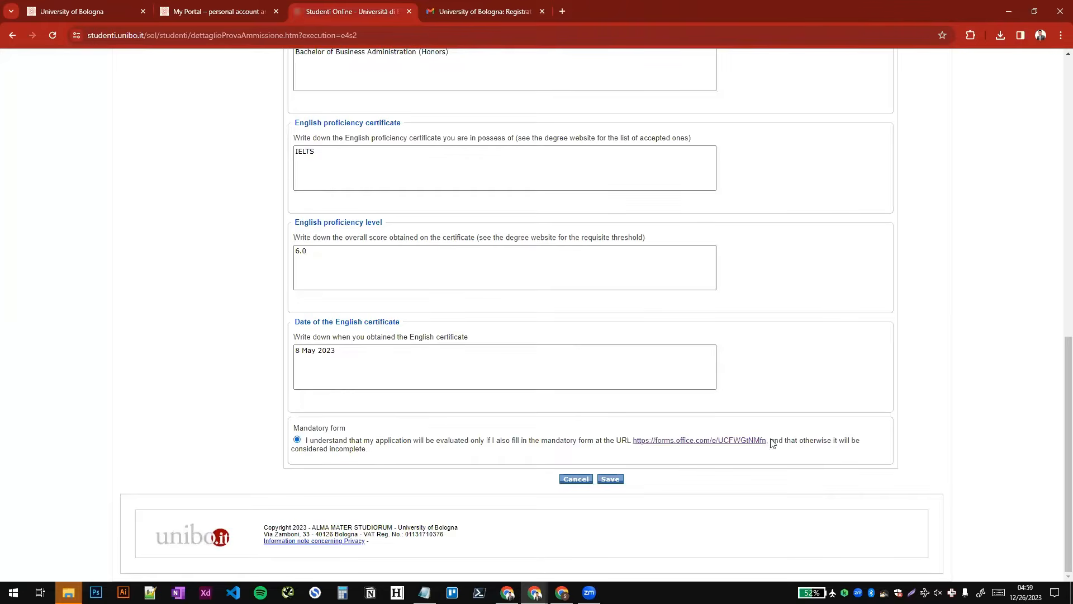
- Open the mandatory form link in a new tab and save the application's statements
{"action": "right_click", "coordinate": [663, 441]}
{"action": "left_click", "coordinate": [705, 299]}
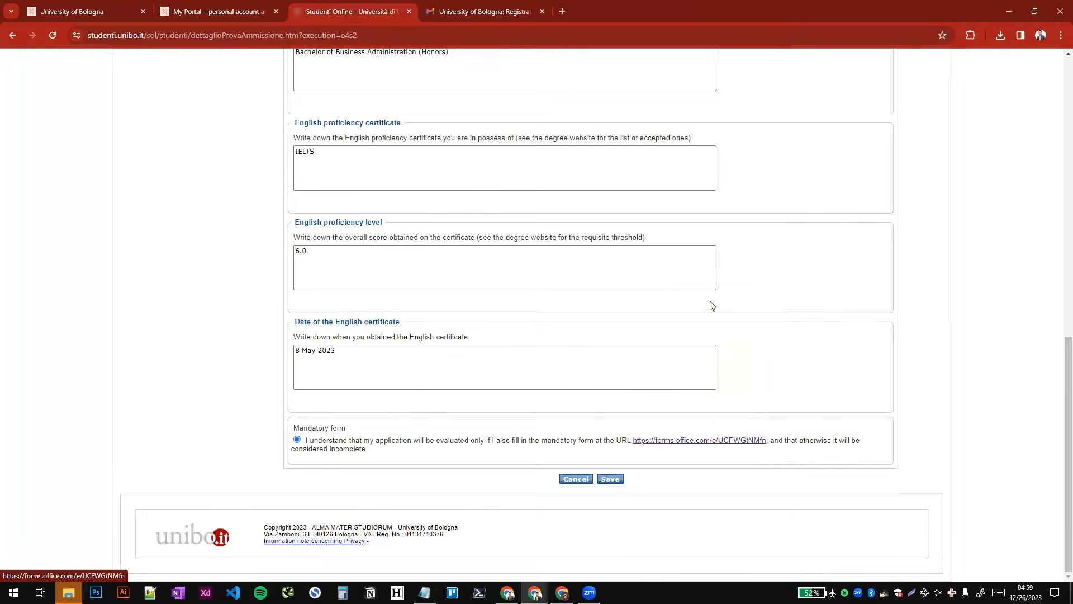
{"action": "left_click", "coordinate": [611, 481]}
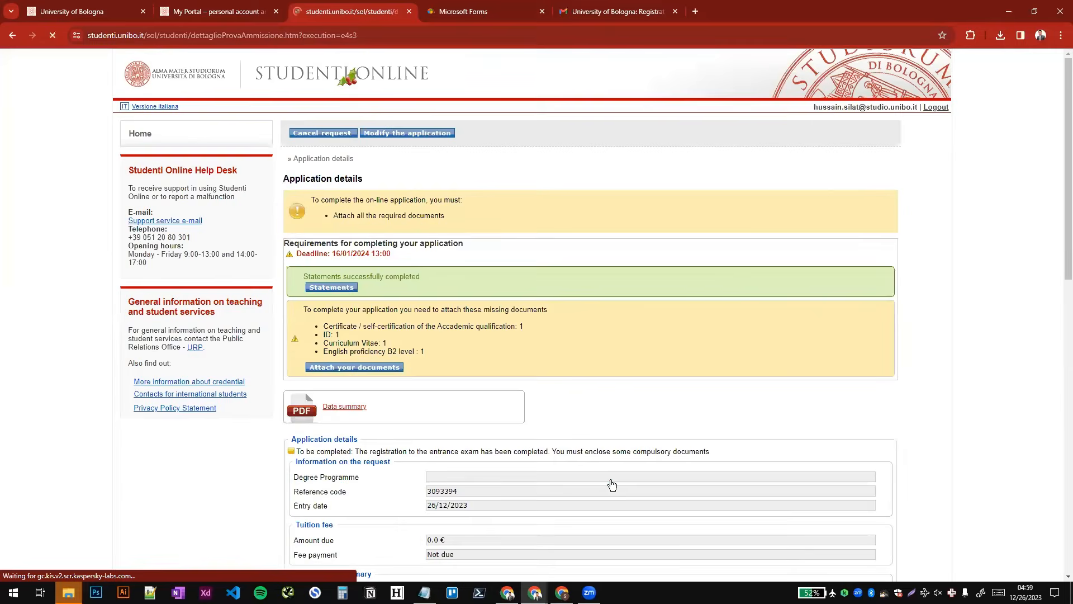
- Open the application's attachments page and go to the academic qualification certificate among the required documents
{"action": "left_click", "coordinate": [361, 371]}
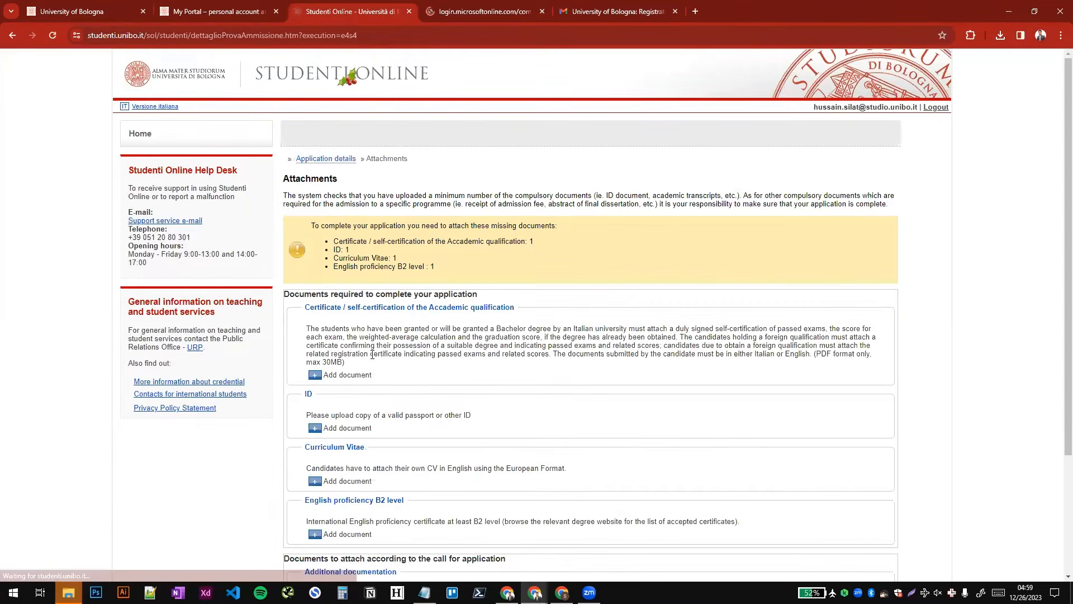
{"action": "scroll", "coordinate": [324, 246], "scroll_direction": "down", "scroll_amount": 2}
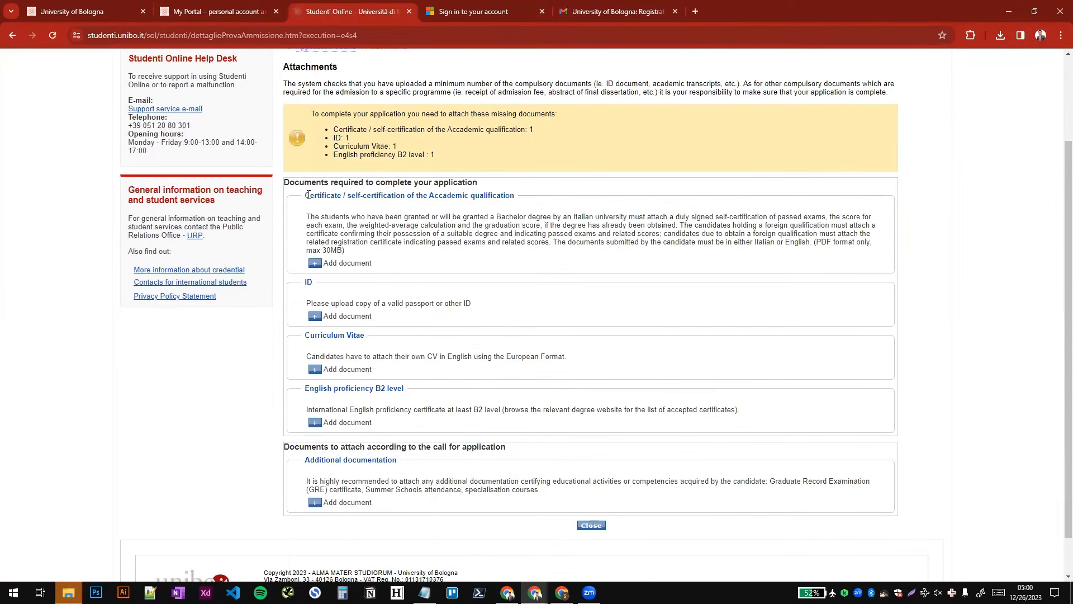
{"action": "left_click_drag", "start_coordinate": [310, 195], "coordinate": [513, 186]}
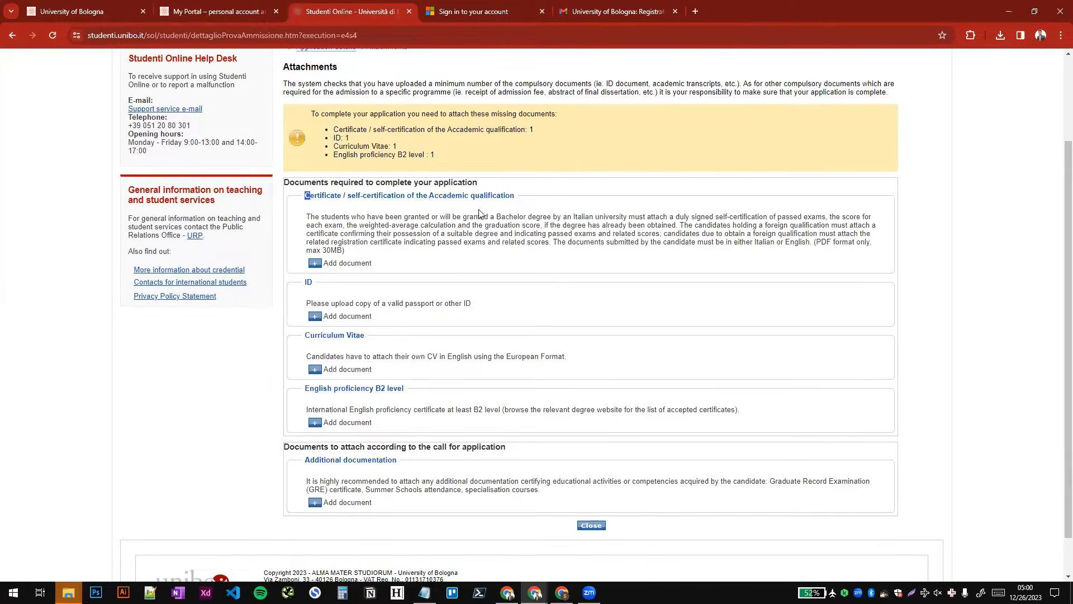
- Attach bachelor degree.pdf as the academic qualification certificate with the title "Bachelor Degree" and save it
{"action": "left_click", "coordinate": [314, 264]}
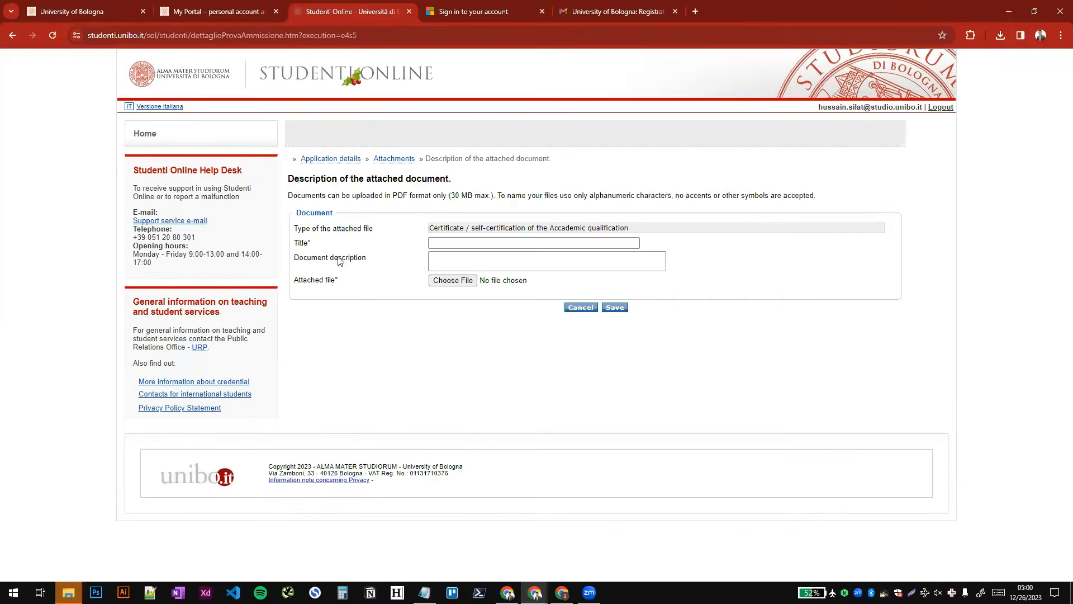
{"action": "left_click", "coordinate": [508, 243]}
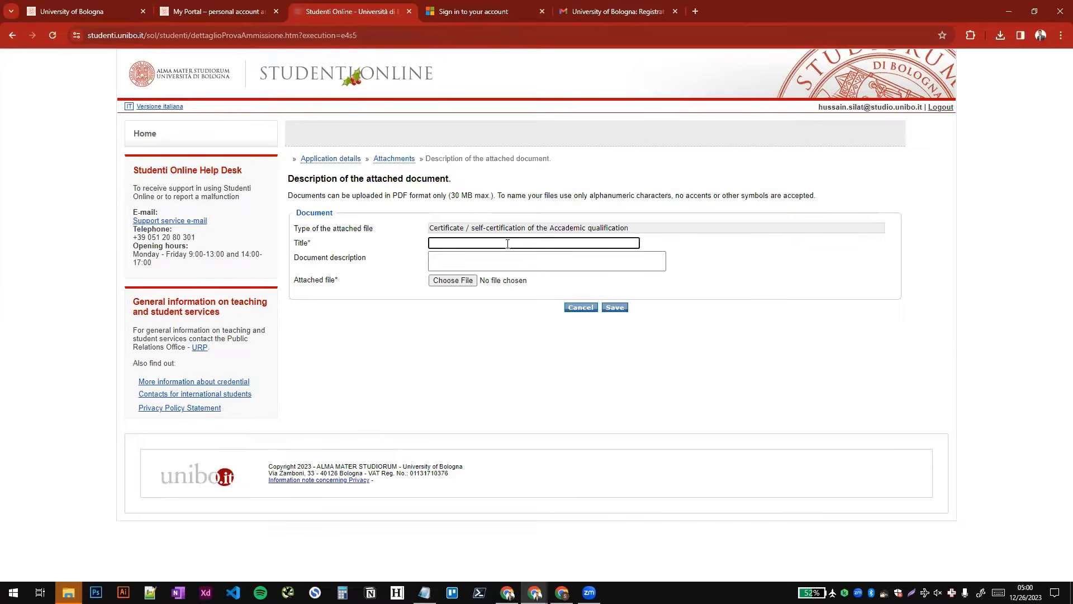
{"action": "type", "text": "Bachelor Degree"}
{"action": "key", "text": "Tab"}
{"action": "key", "text": "Tab"}
{"action": "key", "text": "Return"}
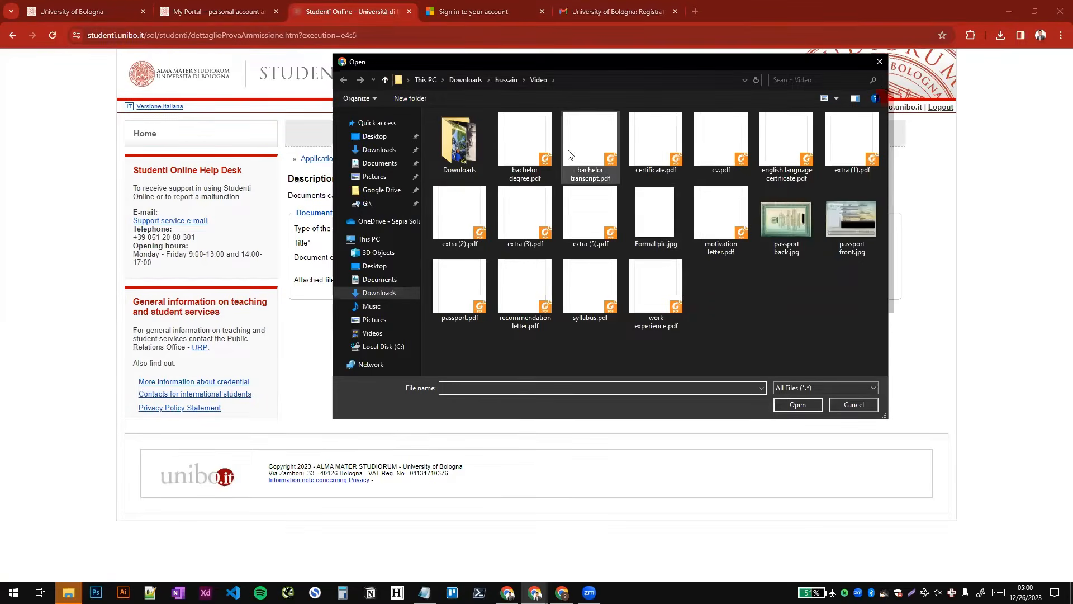
{"action": "double_click", "coordinate": [525, 143]}
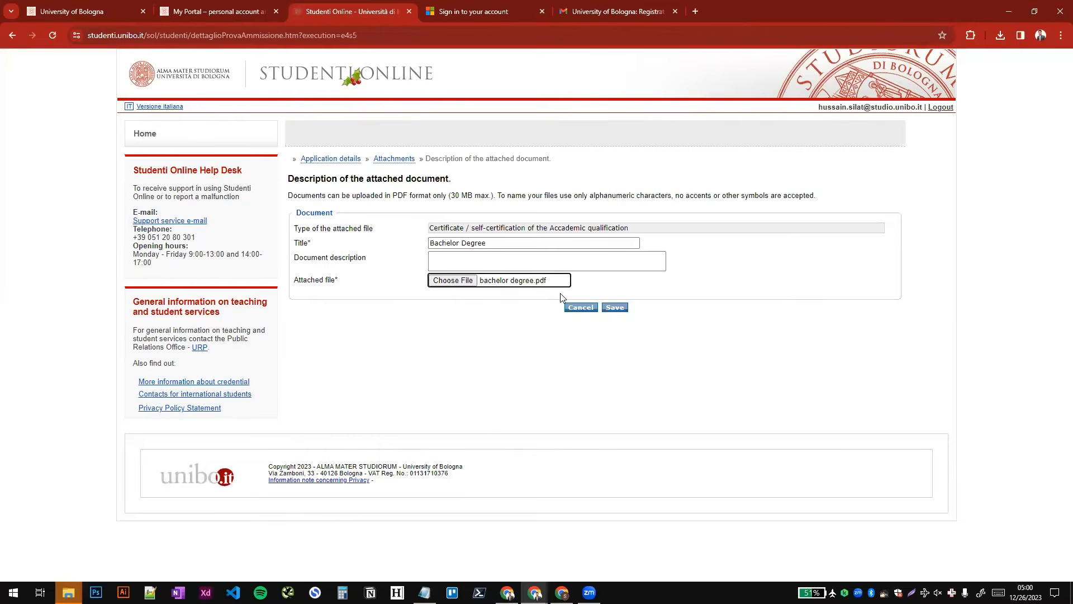
{"action": "left_click", "coordinate": [621, 309]}
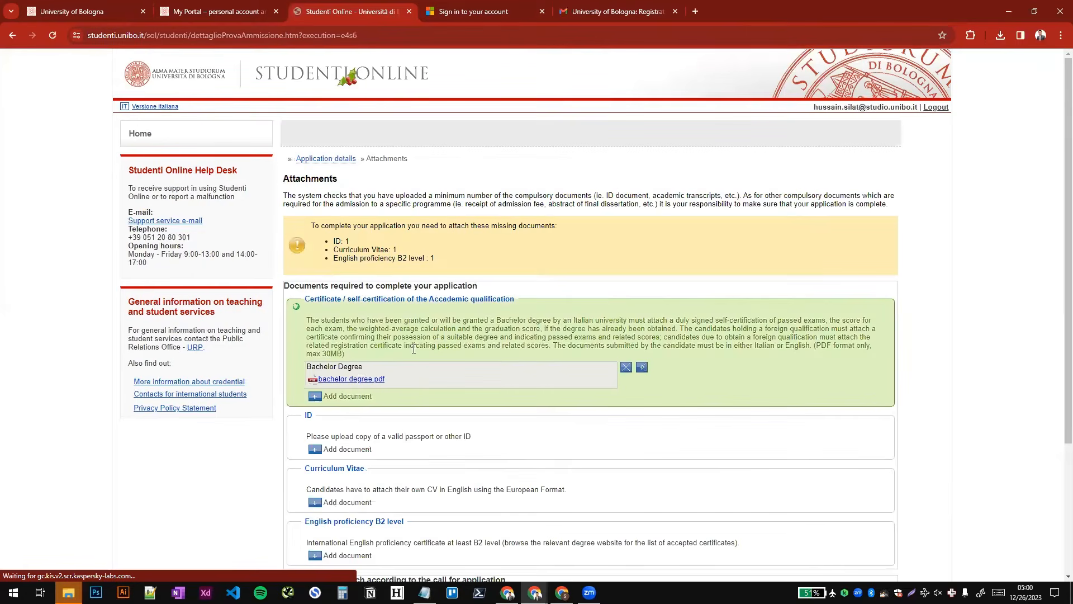
- Add bachelor transcript.pdf as a second academic qualification document titled "Bachelor Transcript" and save it
{"action": "left_click", "coordinate": [320, 398]}
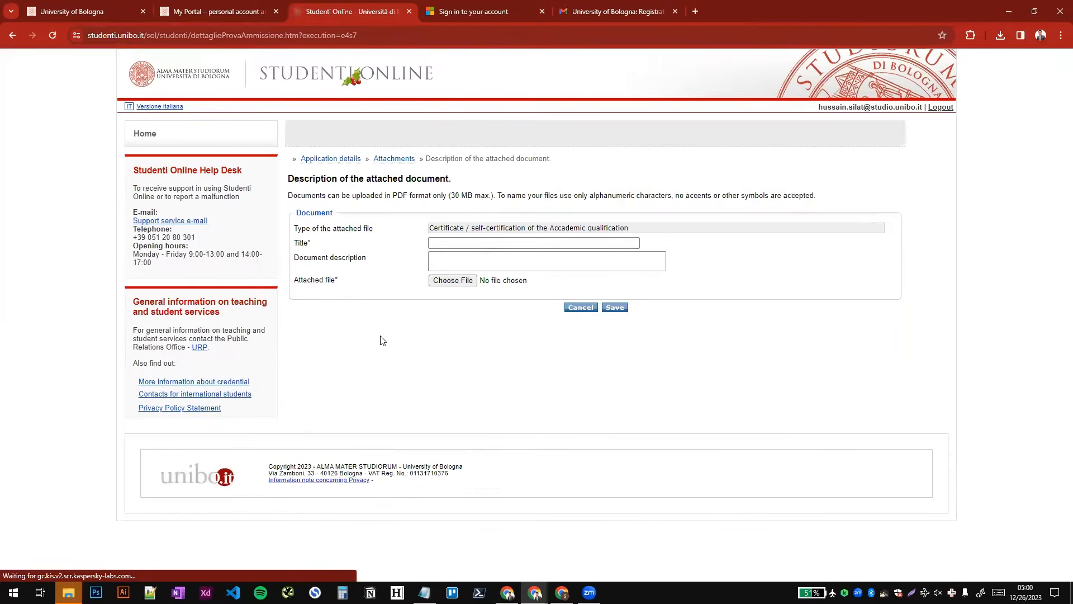
{"action": "left_click", "coordinate": [486, 243]}
{"action": "type", "text": "Bach"}
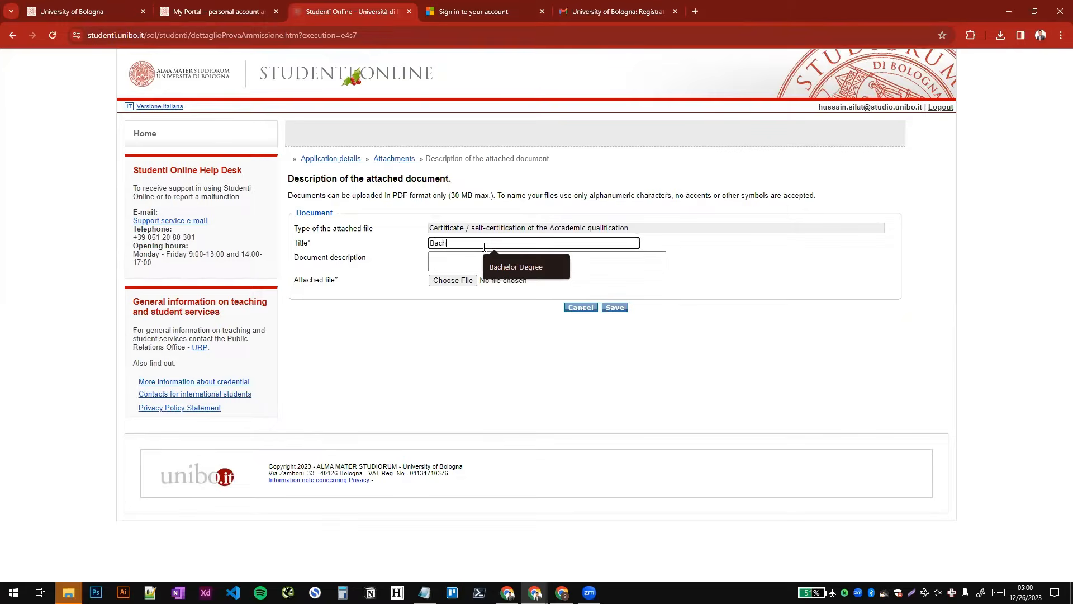
{"action": "type", "text": "elor Transcript"}
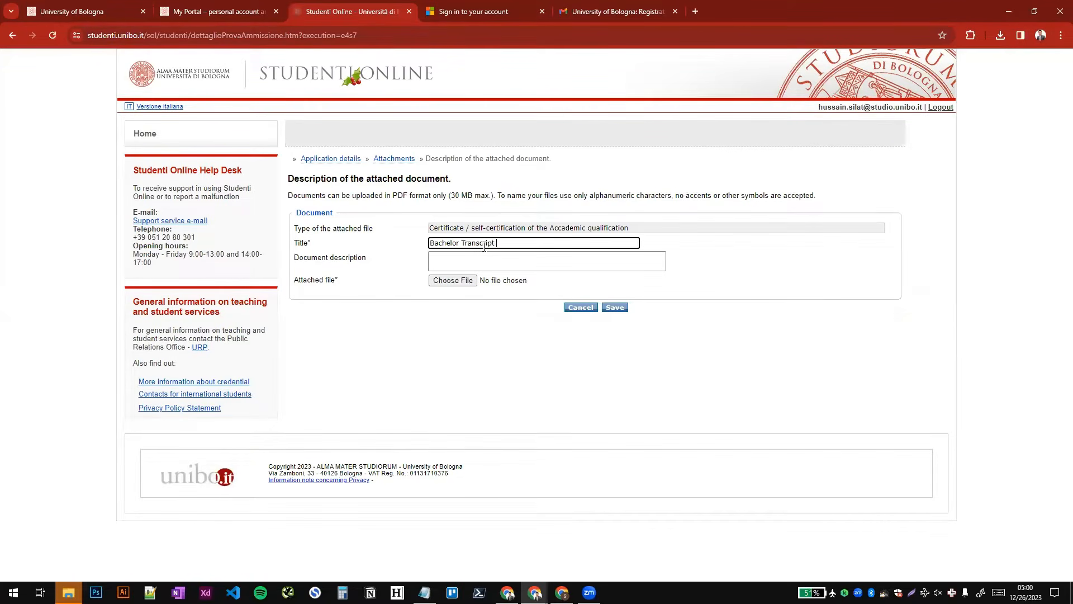
{"action": "key", "text": "Tab"}
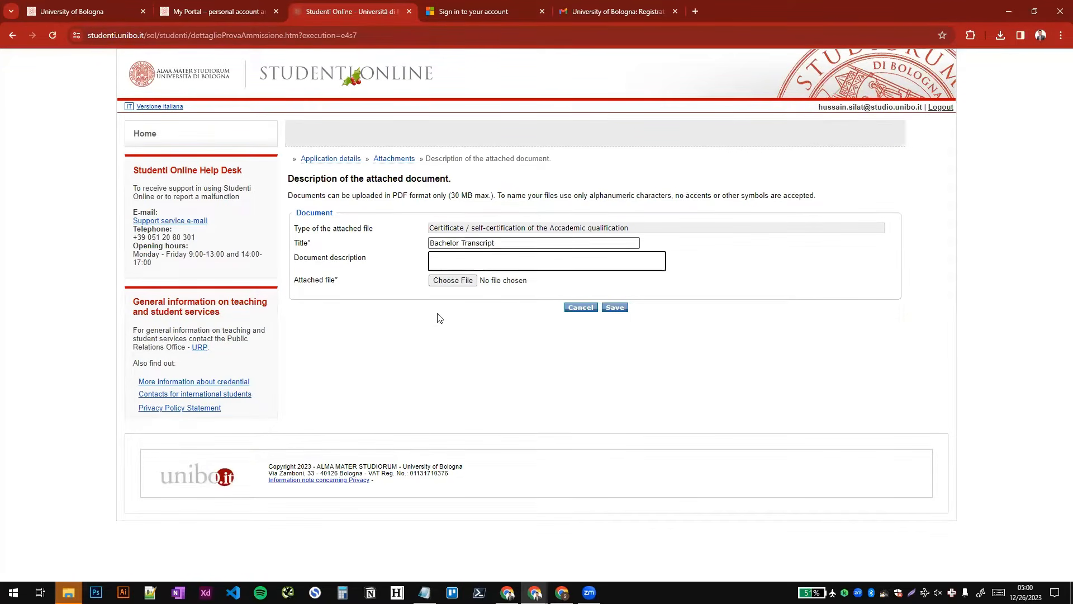
{"action": "left_click", "coordinate": [446, 280]}
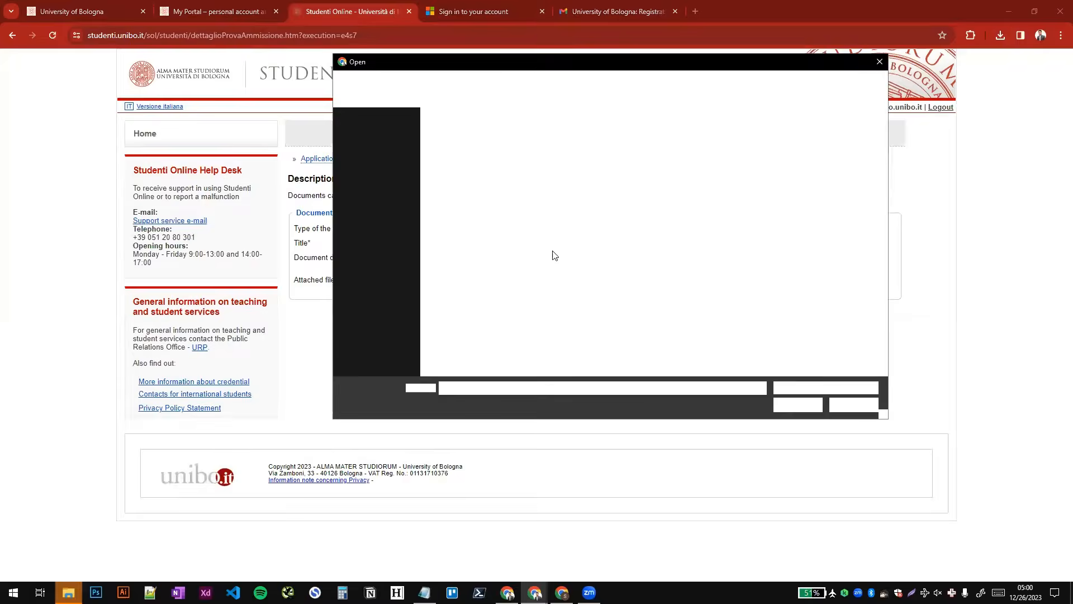
{"action": "left_click", "coordinate": [582, 140]}
{"action": "double_click", "coordinate": [583, 140]}
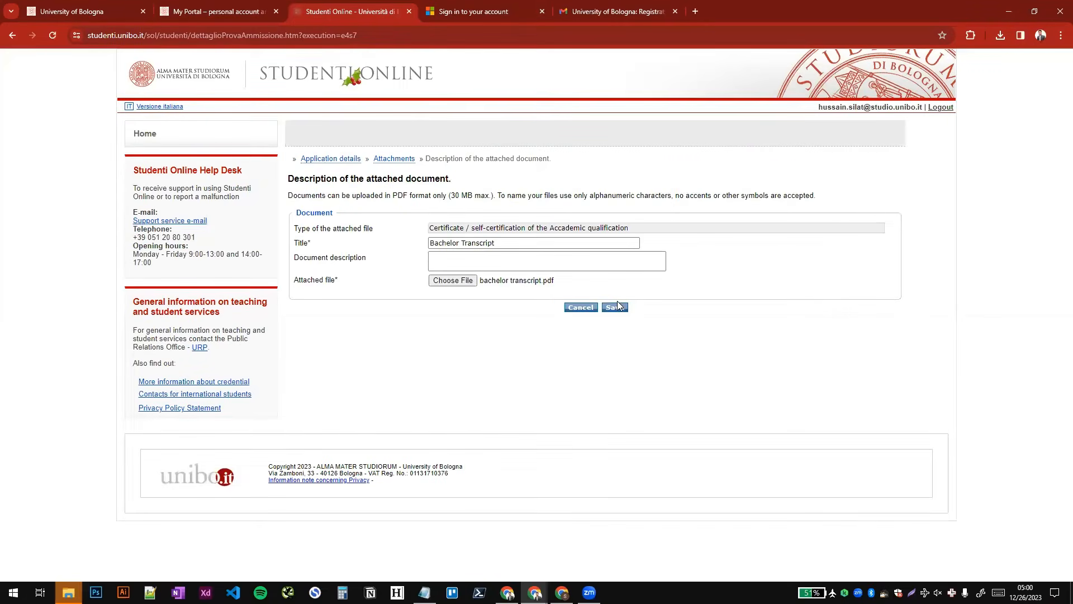
{"action": "left_click", "coordinate": [619, 307]}
- Attach passport.pdf as the ID document with the title "Passport" and save it
{"action": "scroll", "coordinate": [364, 158], "scroll_direction": "down", "scroll_amount": 5}
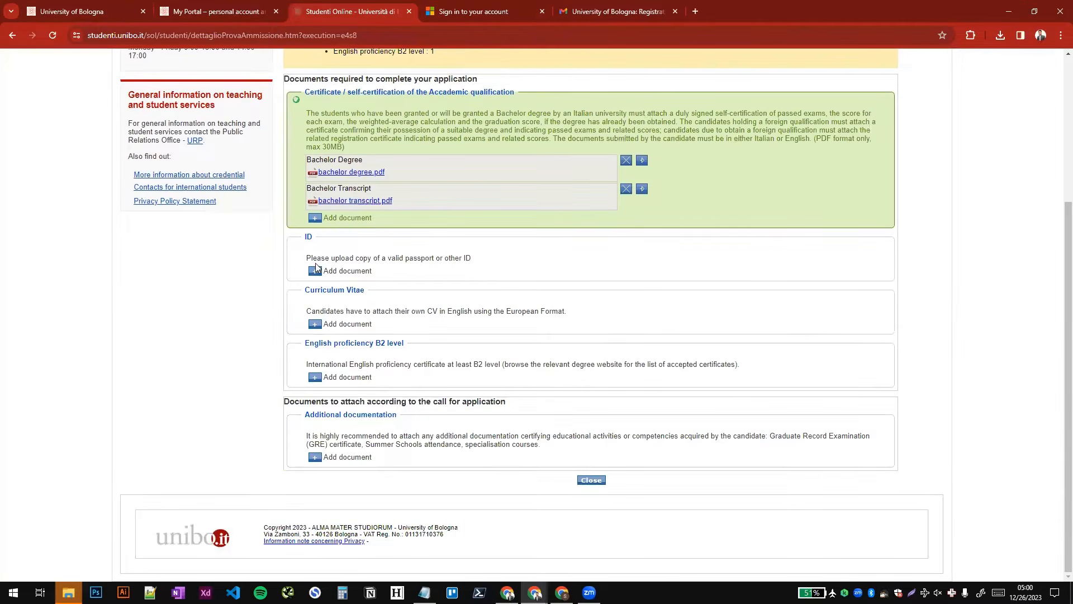
{"action": "left_click", "coordinate": [314, 273]}
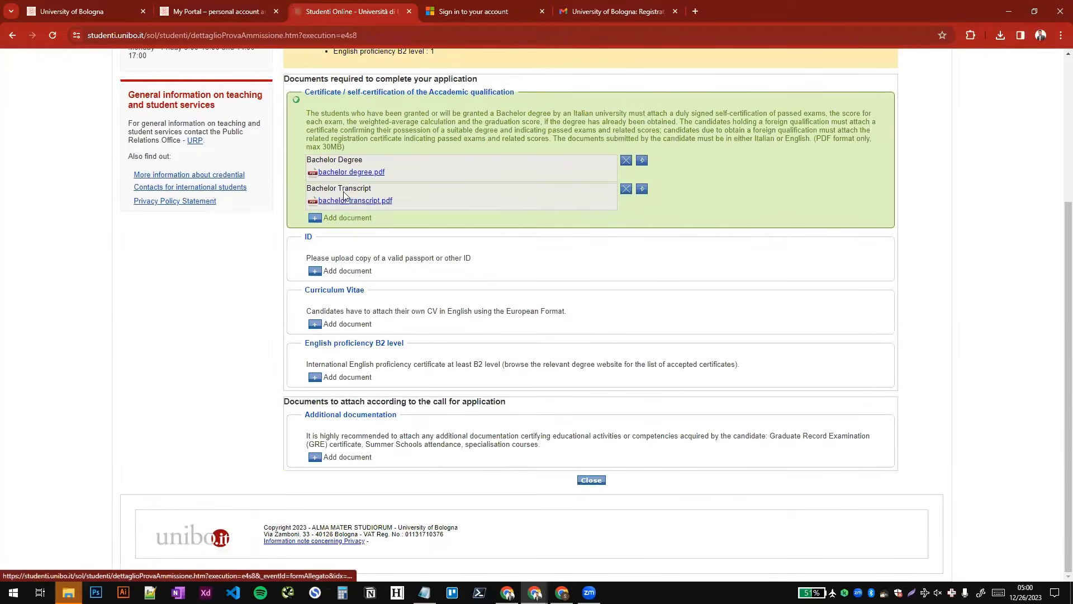
{"action": "scroll", "coordinate": [440, 277], "scroll_direction": "down", "scroll_amount": 2}
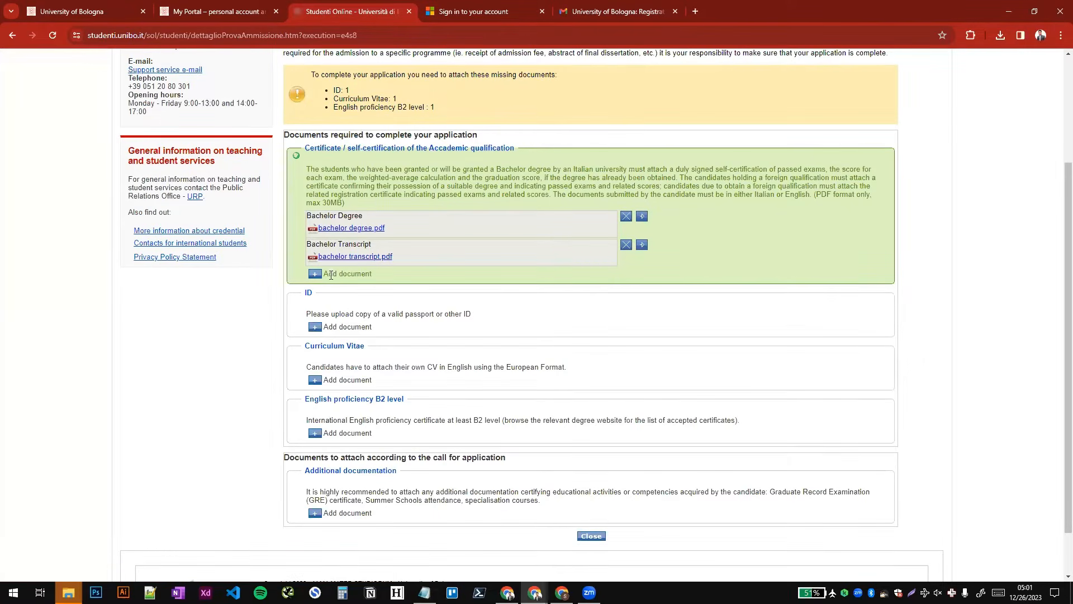
{"action": "left_click", "coordinate": [314, 328]}
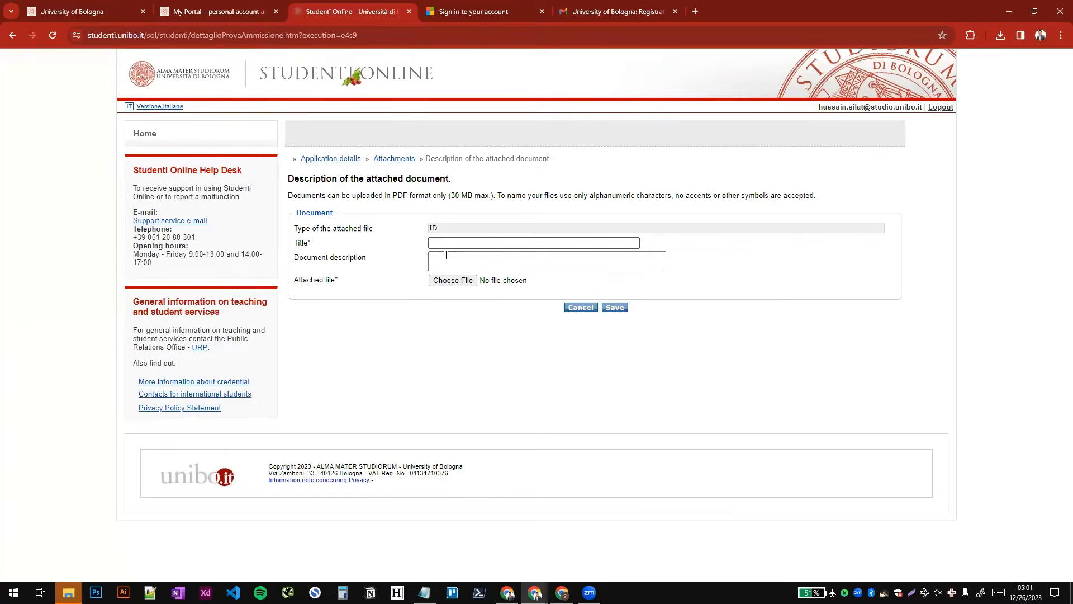
{"action": "left_click", "coordinate": [452, 242]}
{"action": "type", "text": "Passport"}
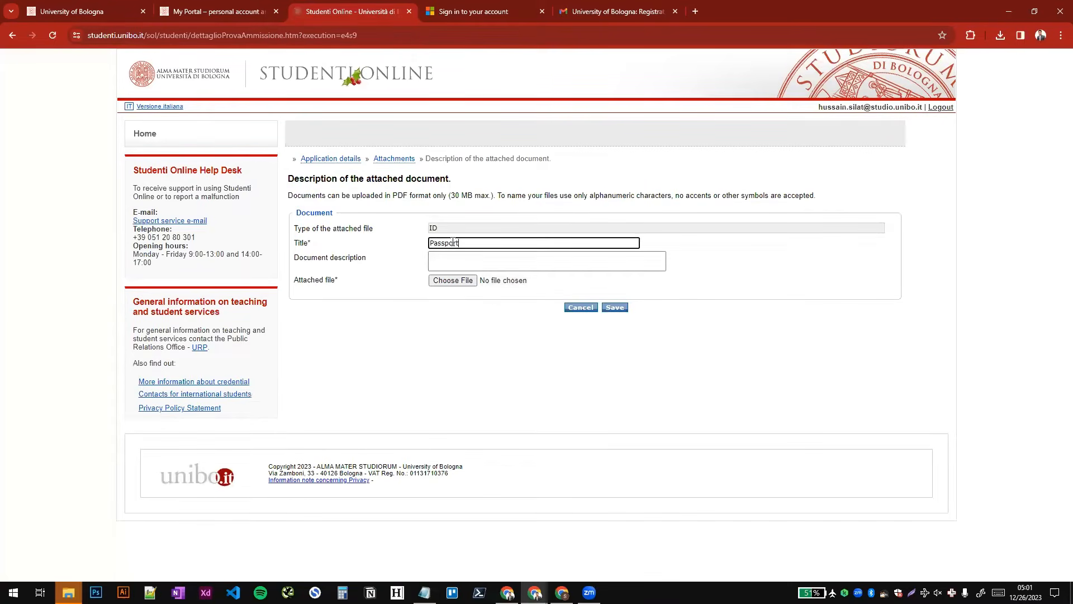
{"action": "key", "text": "Tab"}
{"action": "key", "text": "Tab"}
{"action": "key", "text": "Tab"}
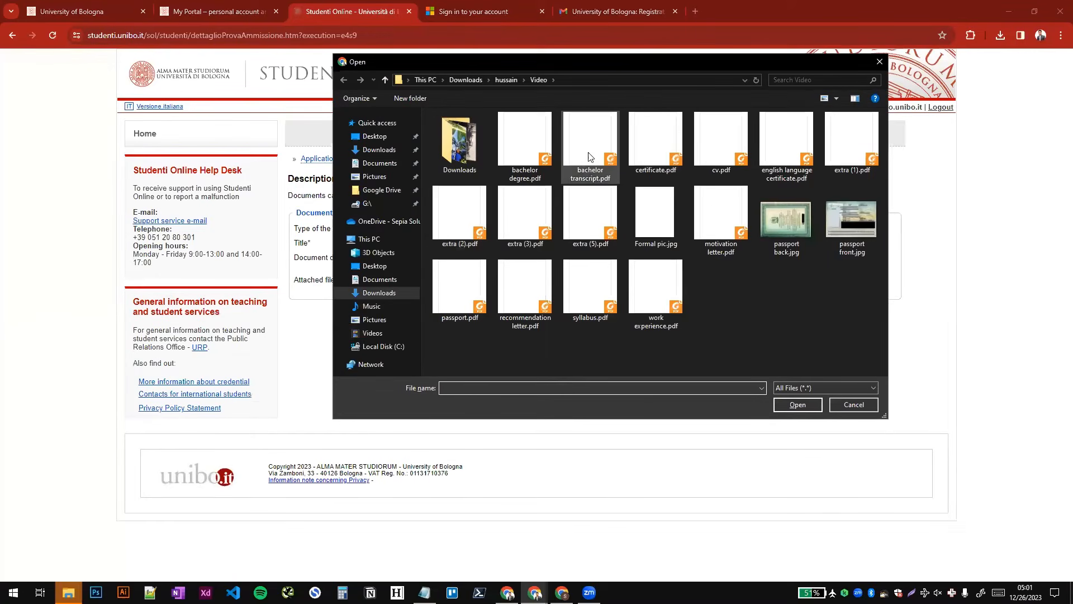
{"action": "double_click", "coordinate": [458, 291]}
{"action": "left_click", "coordinate": [610, 308]}
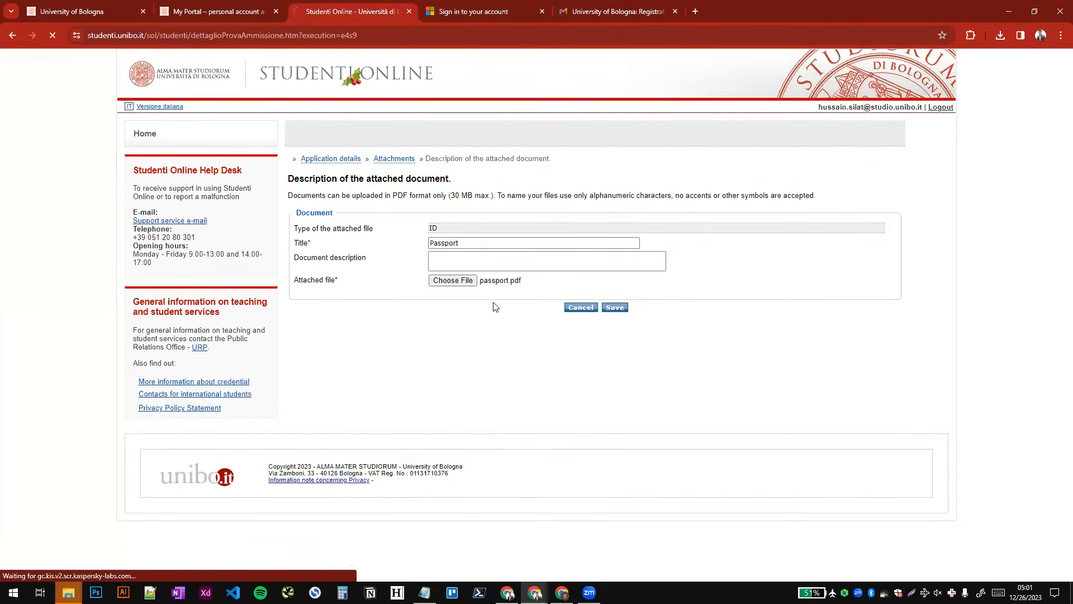
- Attach cv.pdf as the Curriculum Vitae with the title "CV" and save it
{"action": "scroll", "coordinate": [475, 301], "scroll_direction": "down", "scroll_amount": 1}
{"action": "scroll", "coordinate": [471, 302], "scroll_direction": "down", "scroll_amount": 3}
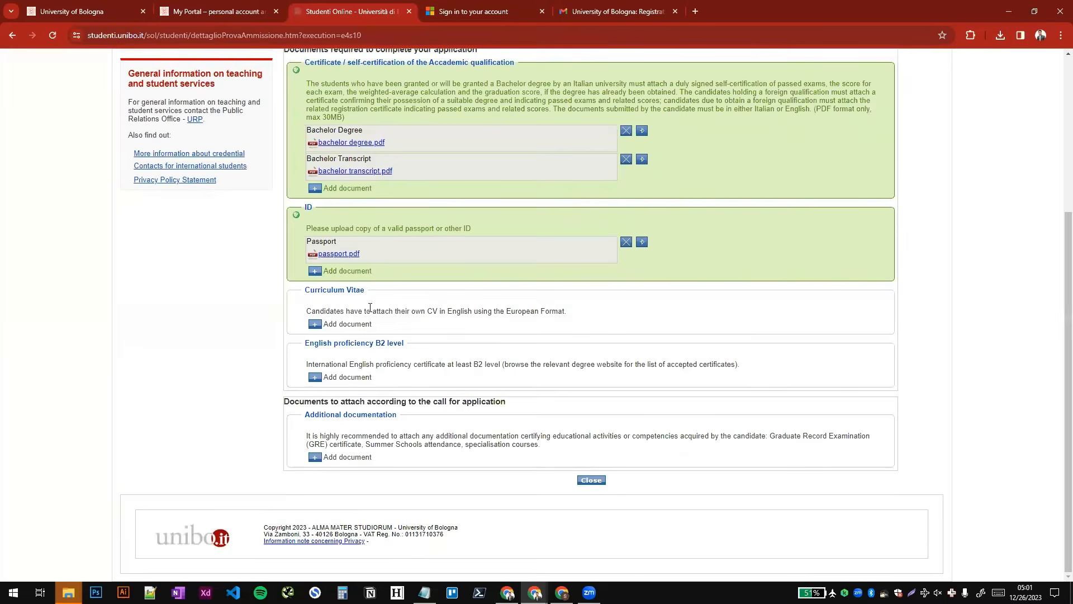
{"action": "left_click", "coordinate": [320, 329]}
{"action": "left_click", "coordinate": [463, 244]}
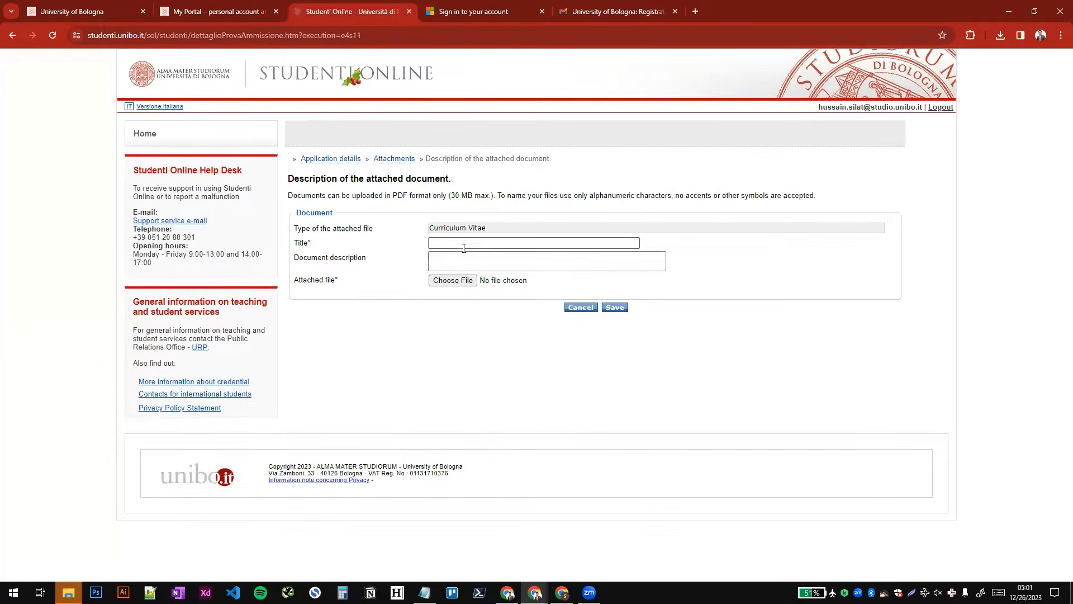
{"action": "type", "text": "CV"}
{"action": "key", "text": "Tab"}
{"action": "key", "text": "Tab"}
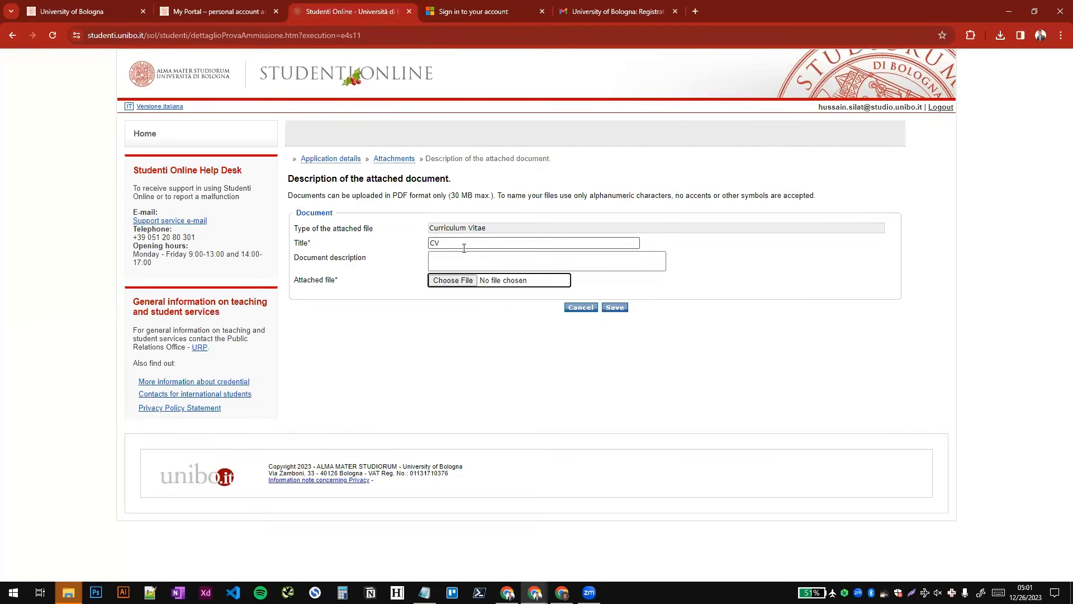
{"action": "key", "text": "Return"}
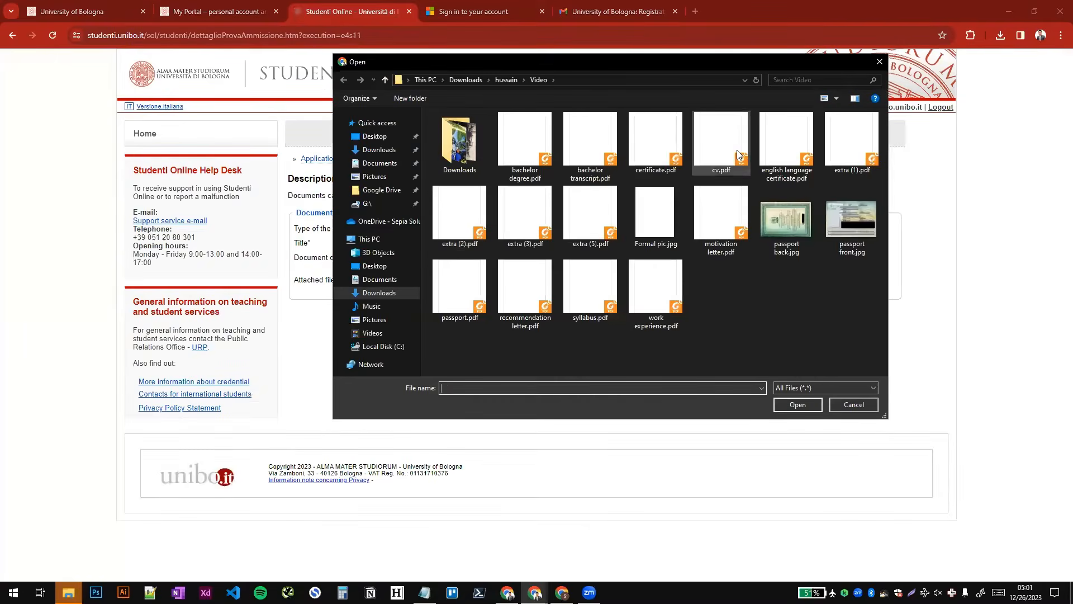
{"action": "double_click", "coordinate": [735, 148]}
{"action": "left_click", "coordinate": [621, 305]}
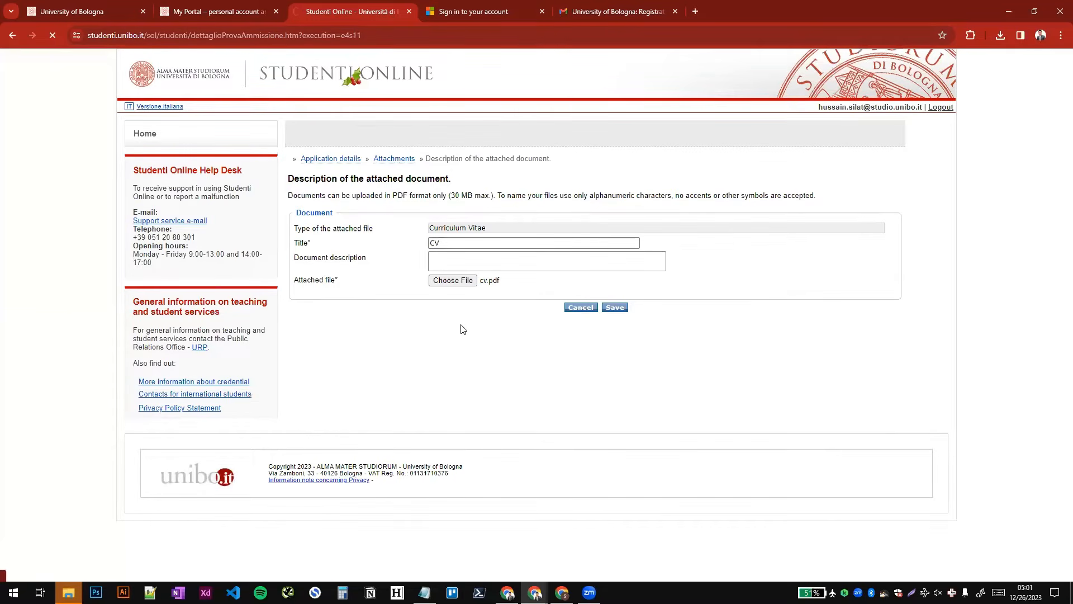
- Start adding the English proficiency B2 level document and rename the file extra (5).pdf as IELTS.pdf while choosing the attachment
{"action": "scroll", "coordinate": [460, 327], "scroll_direction": "down", "scroll_amount": 3}
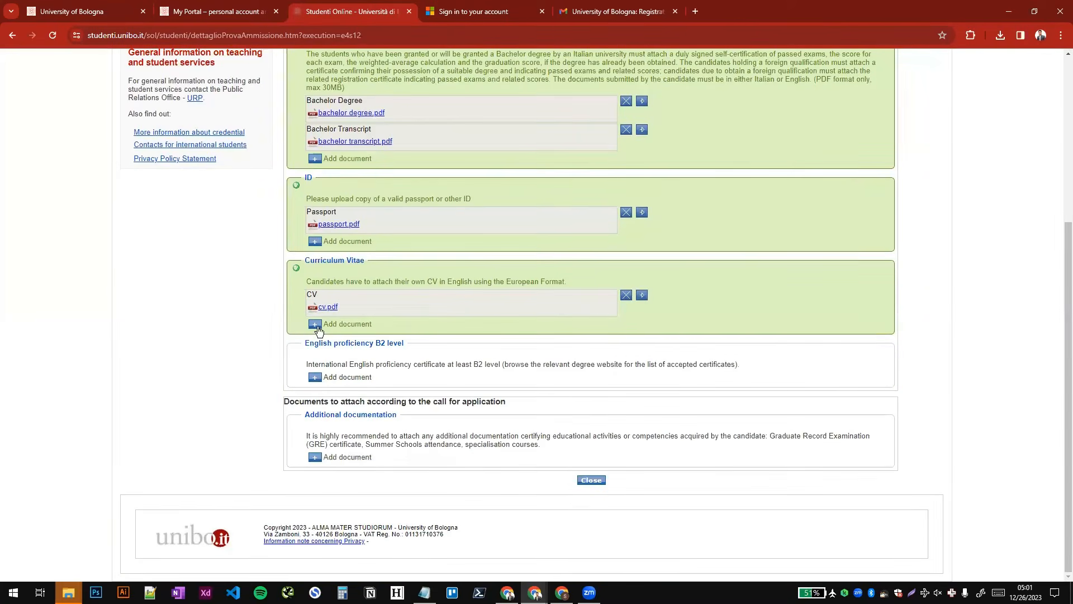
{"action": "left_click_drag", "start_coordinate": [306, 339], "coordinate": [427, 347]}
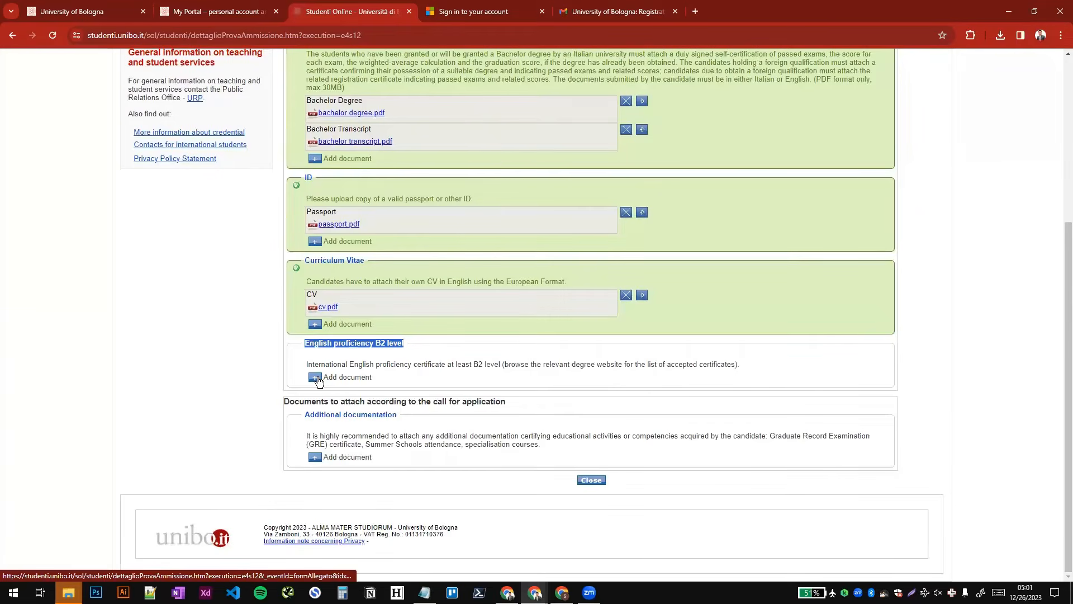
{"action": "left_click", "coordinate": [316, 378]}
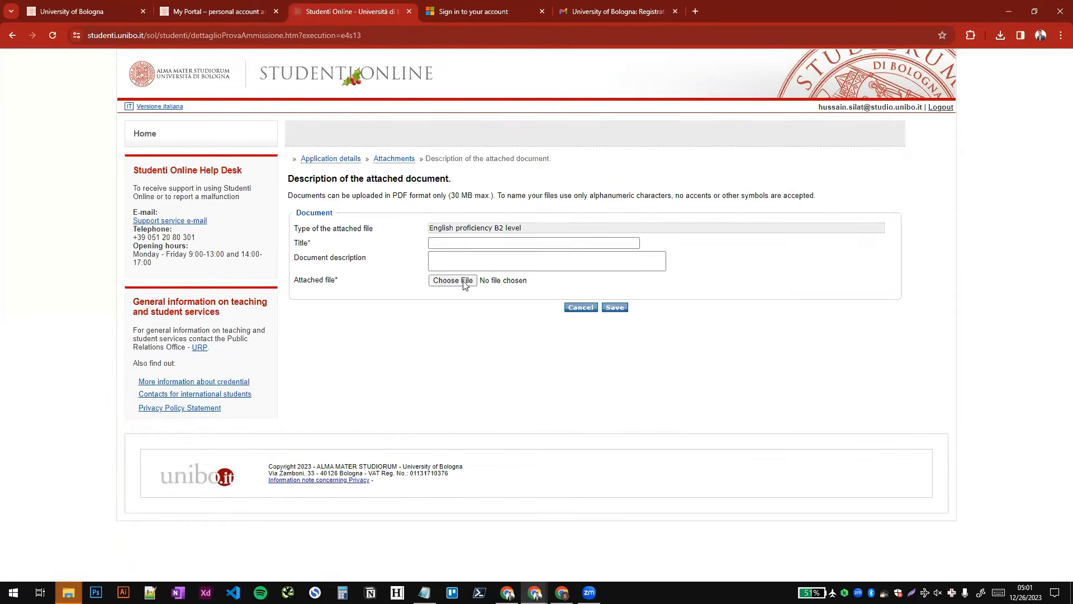
{"action": "left_click", "coordinate": [463, 283]}
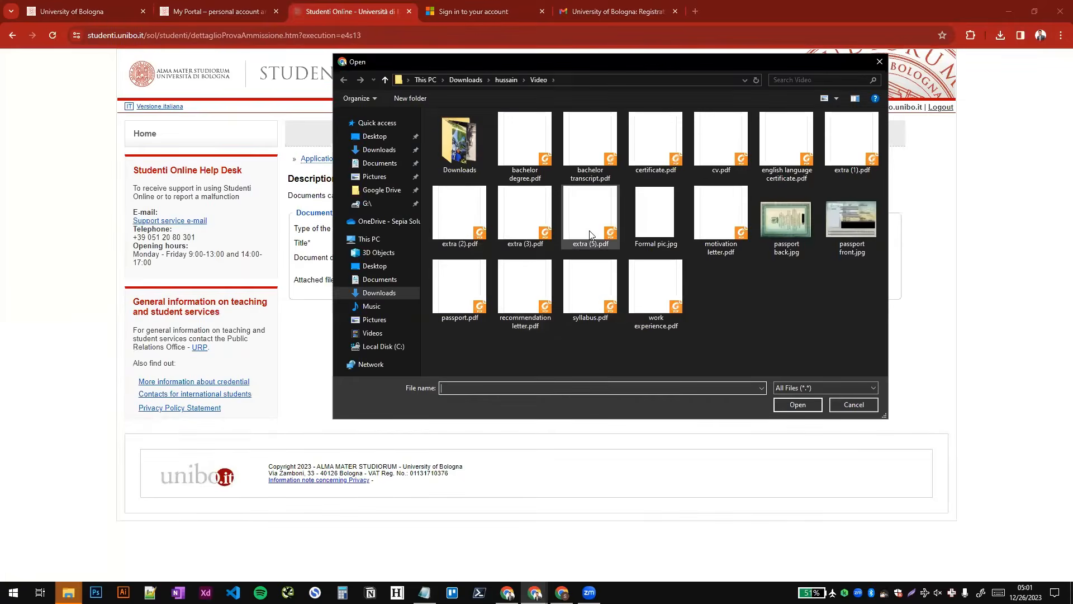
{"action": "left_click", "coordinate": [590, 232]}
{"action": "left_click", "coordinate": [590, 234]}
{"action": "type", "text": "IELTS"}
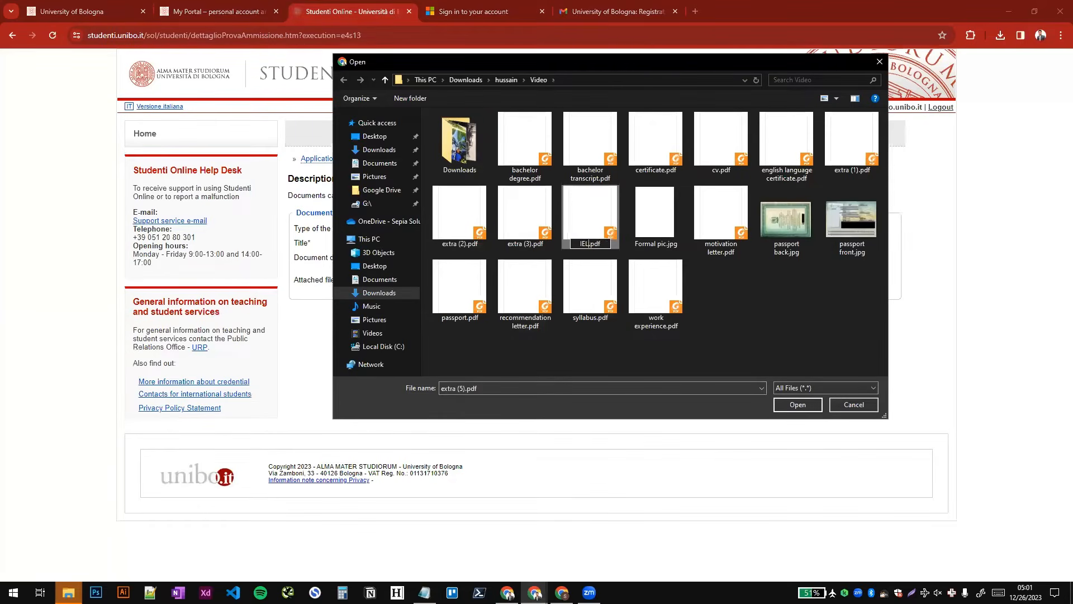
{"action": "key", "text": "Return"}
- Attach IELTS.pdf as the English proficiency B2 level document with the title "IELTS" and save it
{"action": "double_click", "coordinate": [656, 217]}
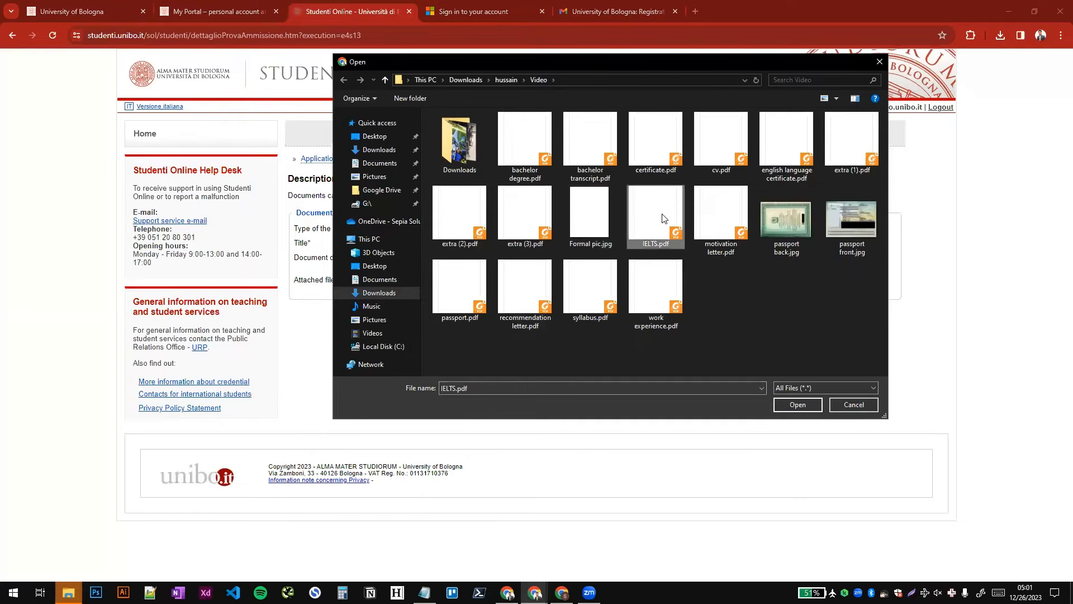
{"action": "left_click", "coordinate": [469, 242]}
{"action": "type", "text": "I"}
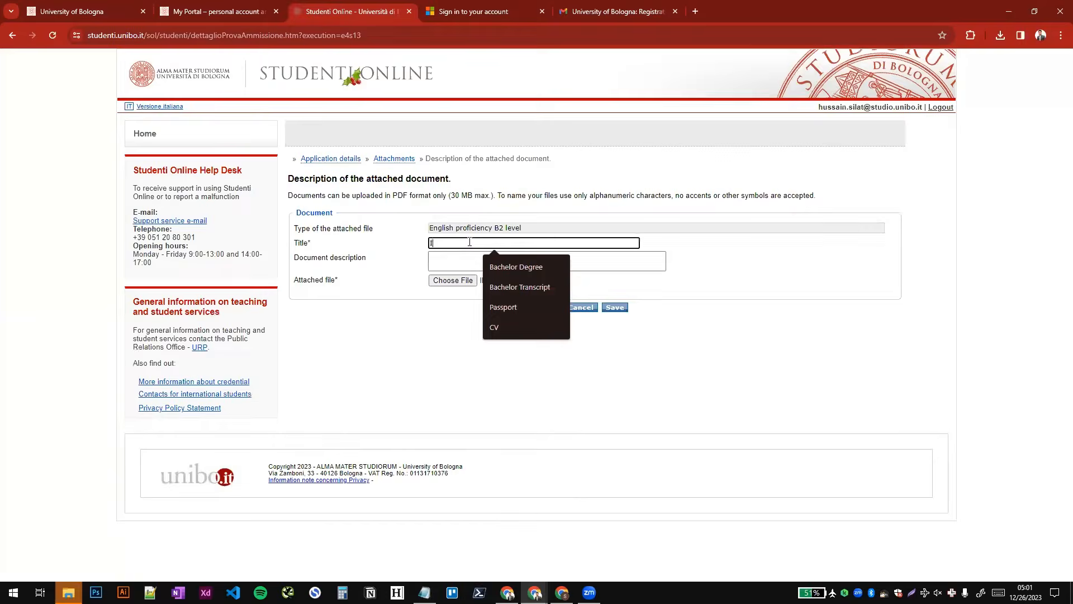
{"action": "type", "text": "ELTS"}
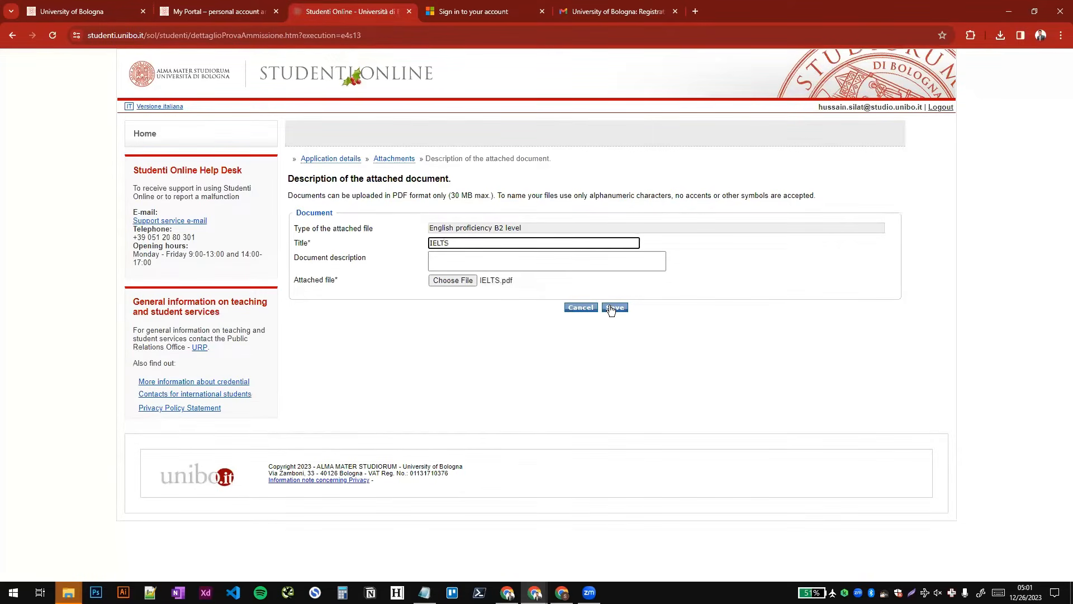
{"action": "left_click", "coordinate": [611, 309]}
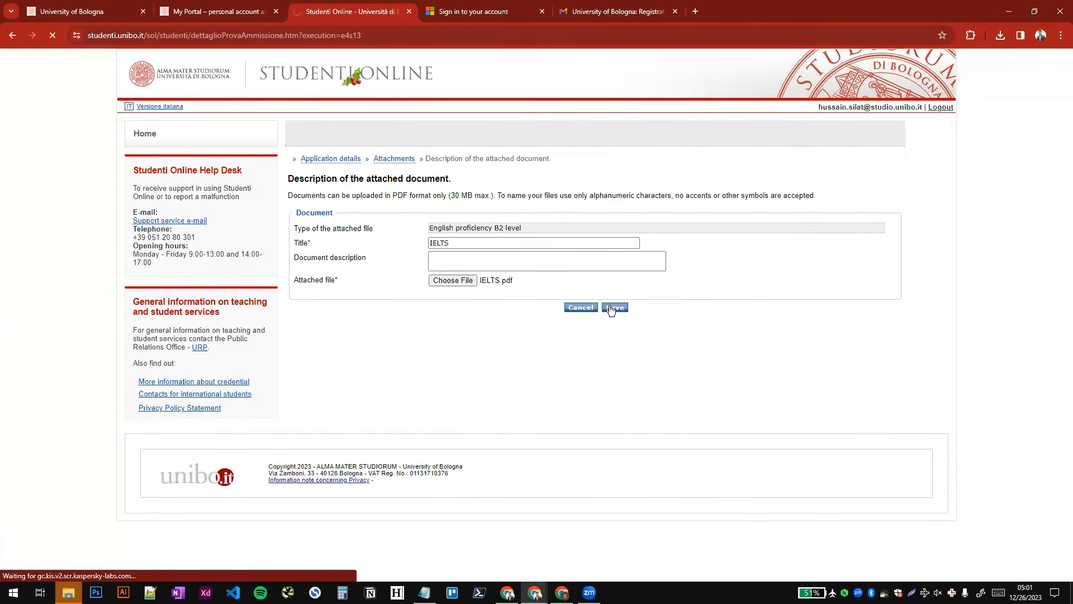
- Add motivation letter.pdf under Additional documentation with the title "Motivation letter" and save it
{"action": "scroll", "coordinate": [527, 410], "scroll_direction": "down", "scroll_amount": 5}
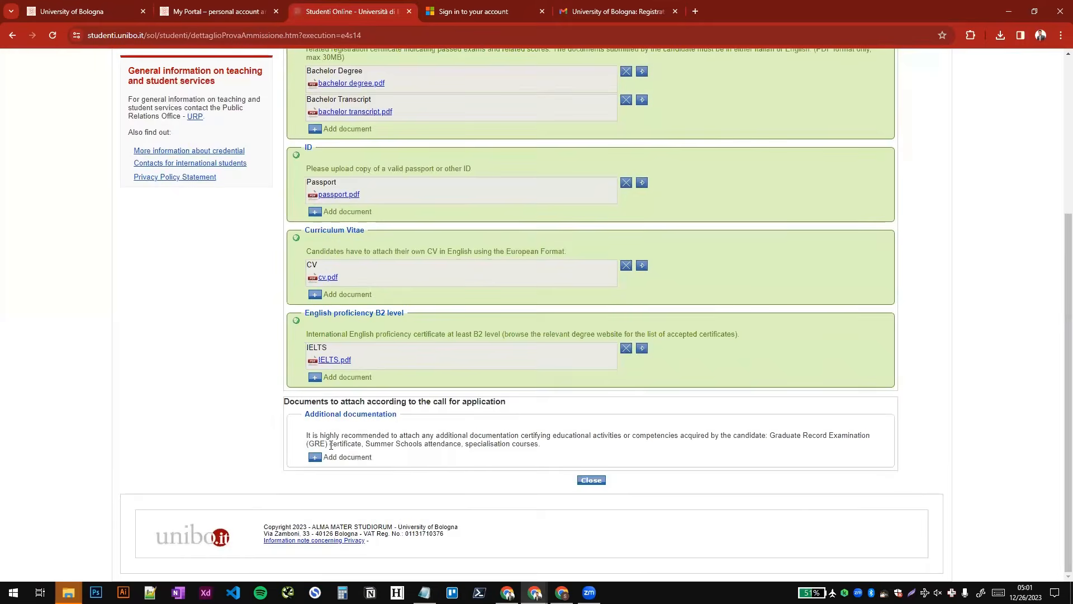
{"action": "left_click_drag", "start_coordinate": [352, 413], "coordinate": [395, 414]}
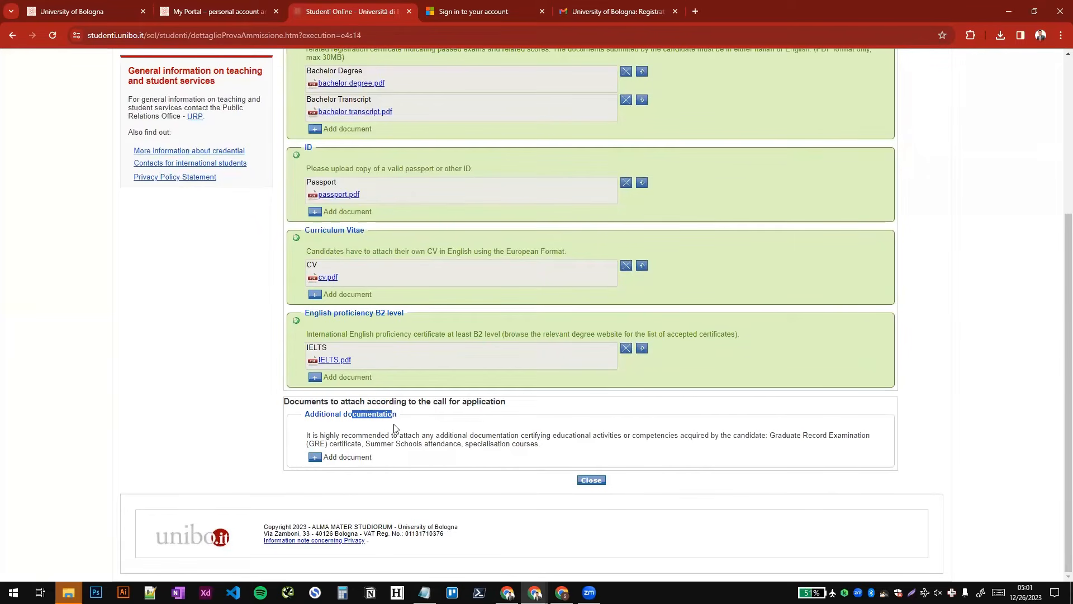
{"action": "left_click", "coordinate": [315, 457]}
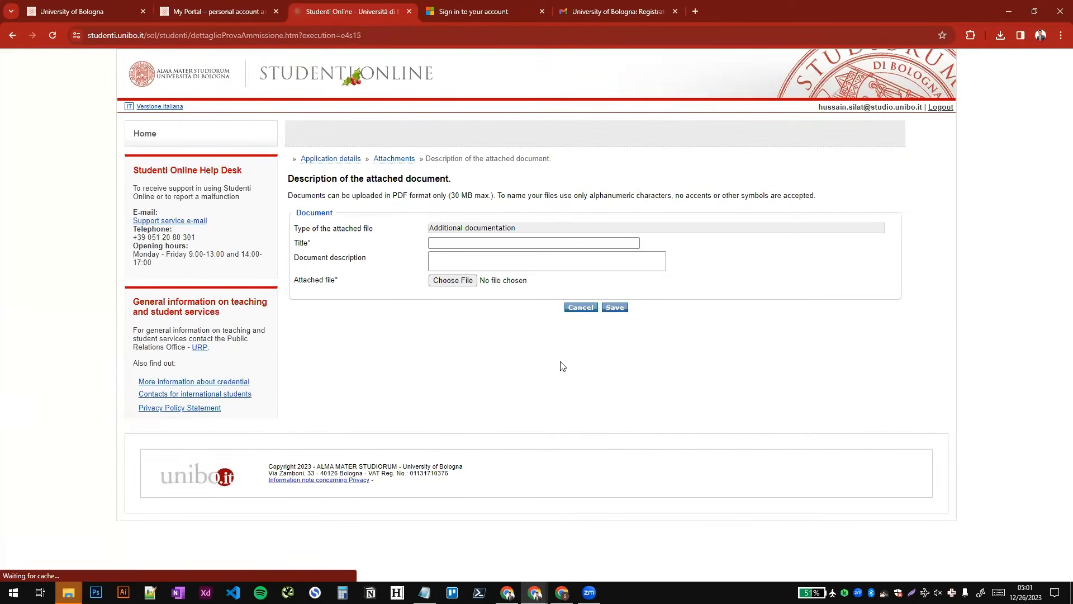
{"action": "left_click", "coordinate": [446, 281]}
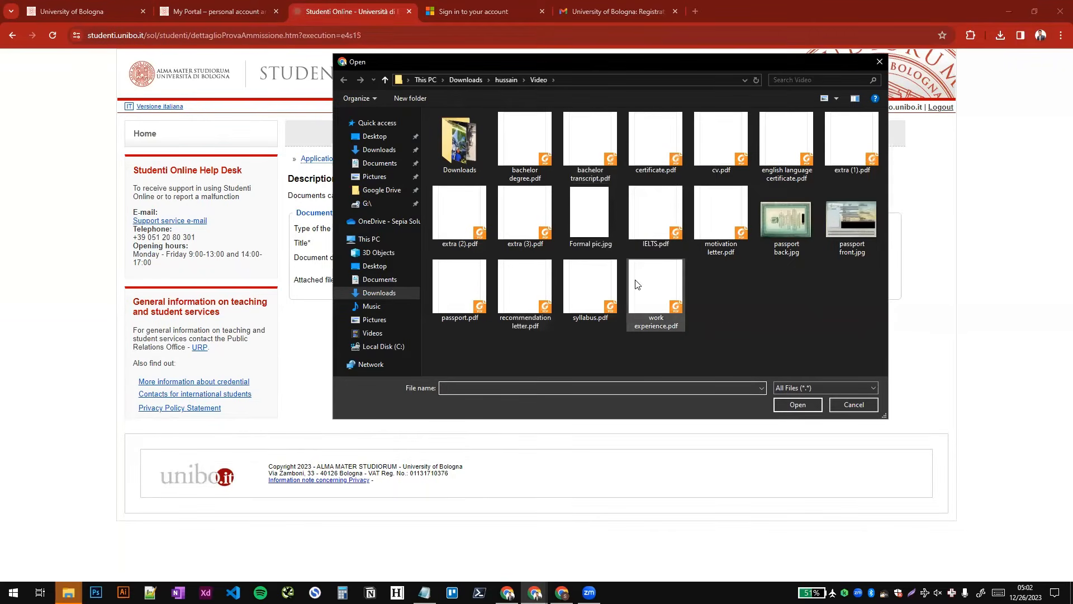
{"action": "left_click", "coordinate": [713, 215]}
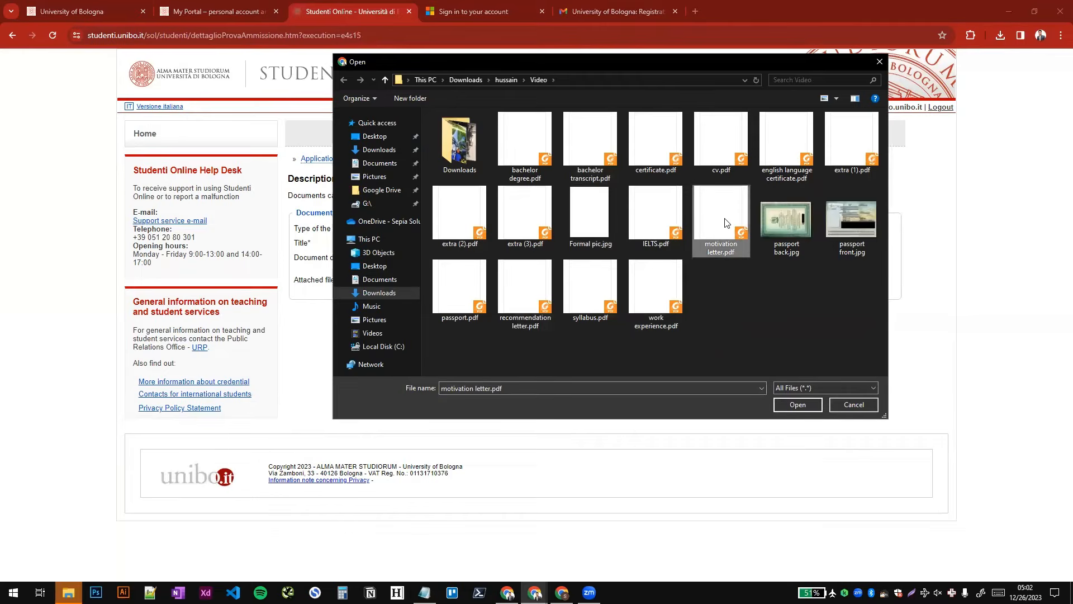
{"action": "double_click", "coordinate": [718, 224]}
{"action": "left_click", "coordinate": [553, 241]}
{"action": "type", "text": "Moti"}
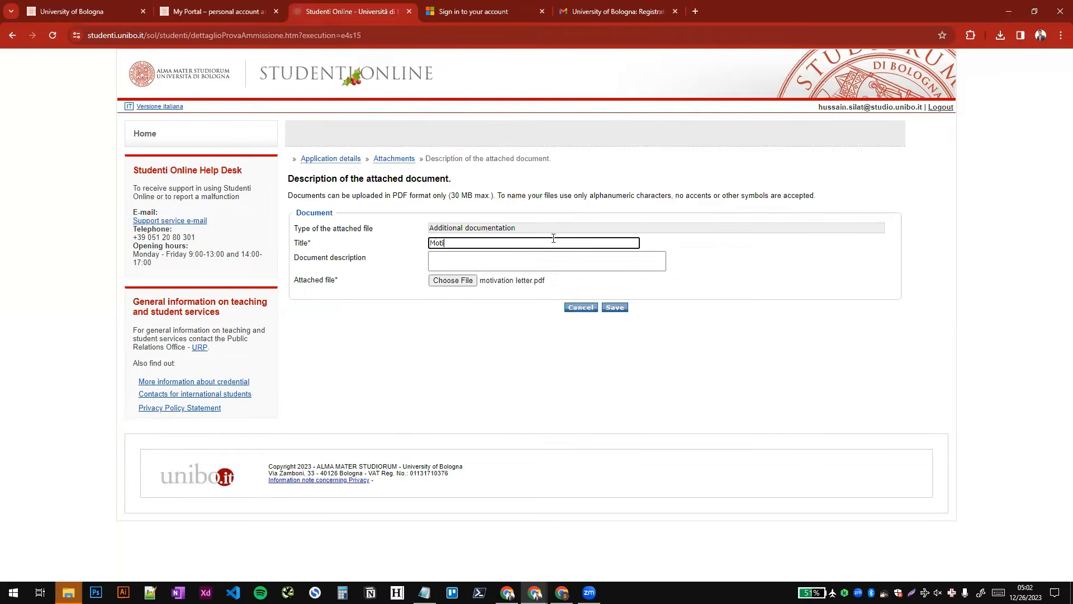
{"action": "type", "text": "vation letter"}
{"action": "key", "text": "Tab"}
{"action": "key", "text": "Tab"}
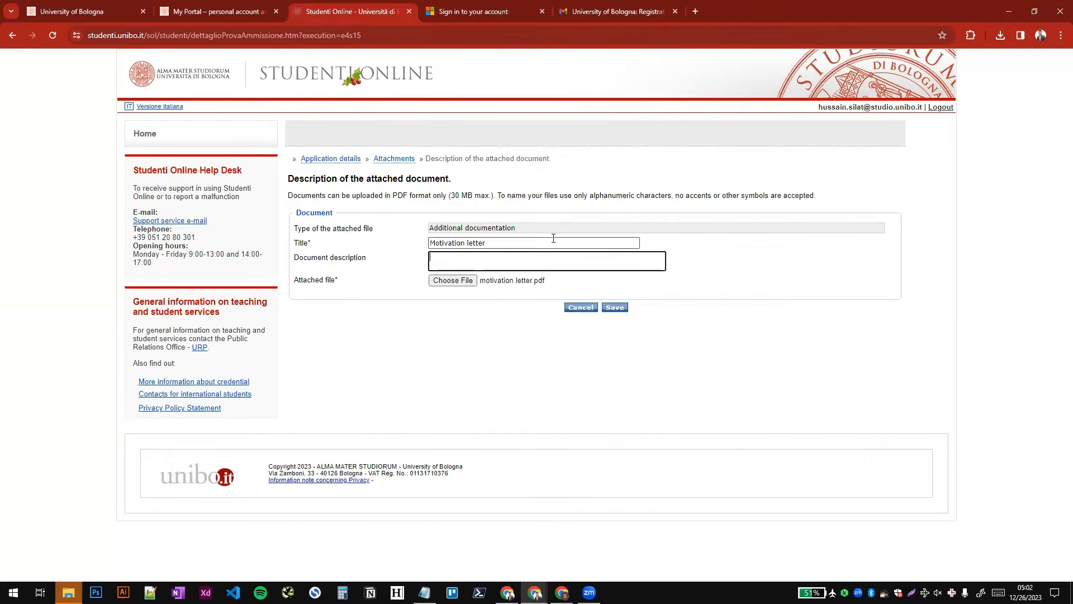
{"action": "key", "text": "Tab"}
{"action": "key", "text": "Tab"}
{"action": "key", "text": "Return"}
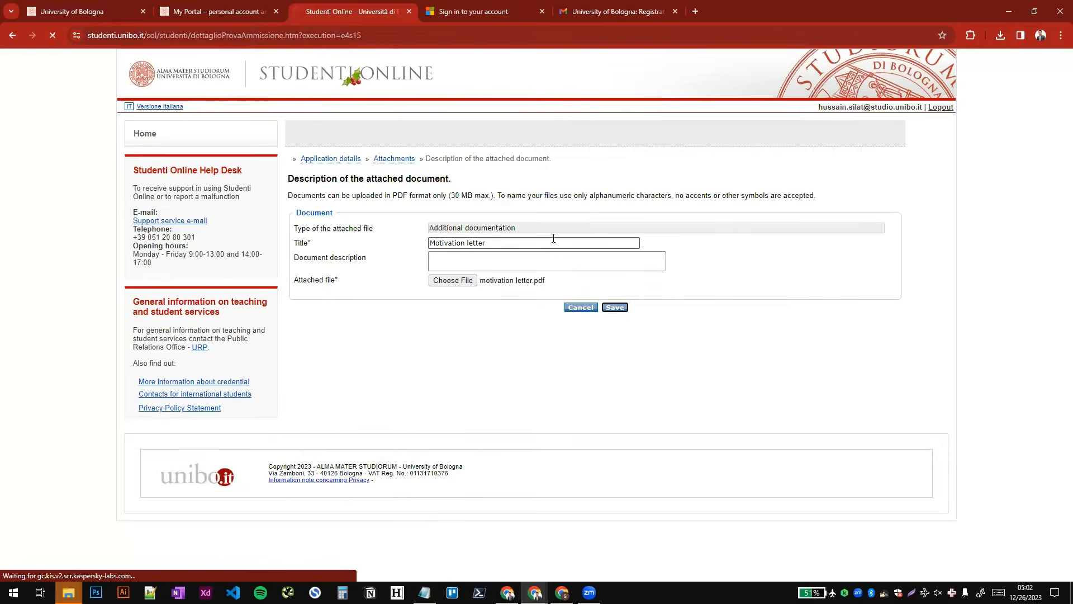
- Add recommendation letter.pdf as another additional document titled "Recommendation letter" and save it
{"action": "scroll", "coordinate": [314, 462], "scroll_direction": "down", "scroll_amount": 5}
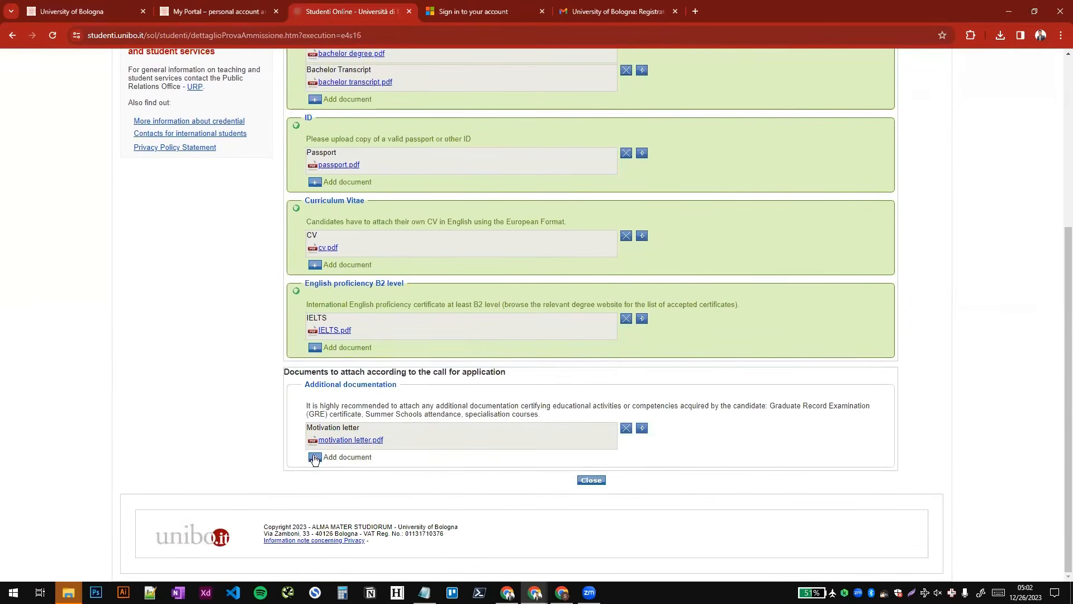
{"action": "left_click", "coordinate": [313, 458]}
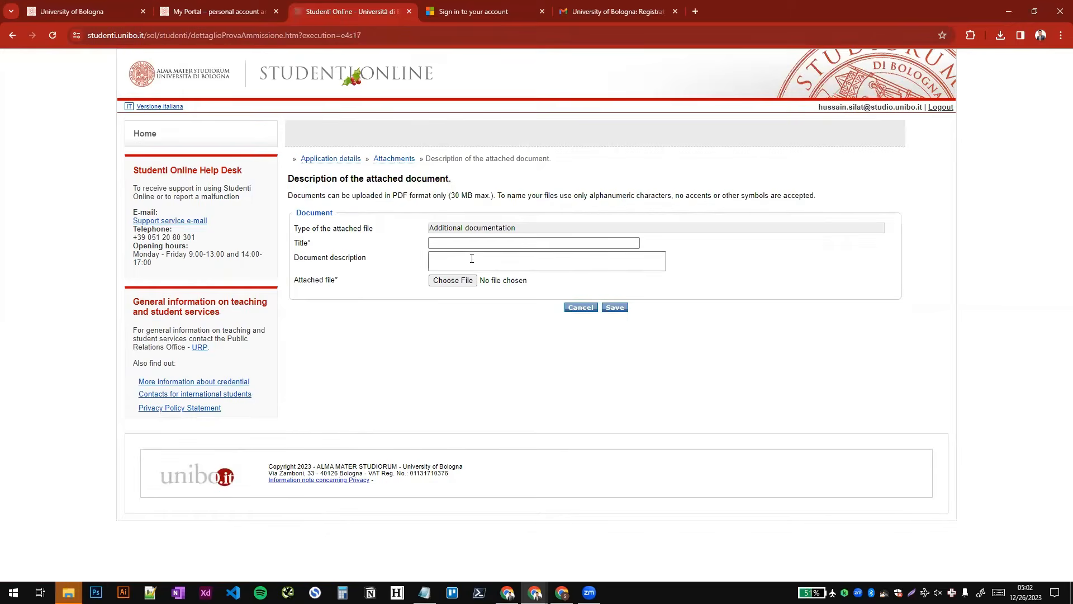
{"action": "left_click", "coordinate": [490, 241]}
{"action": "type", "text": "Reco"}
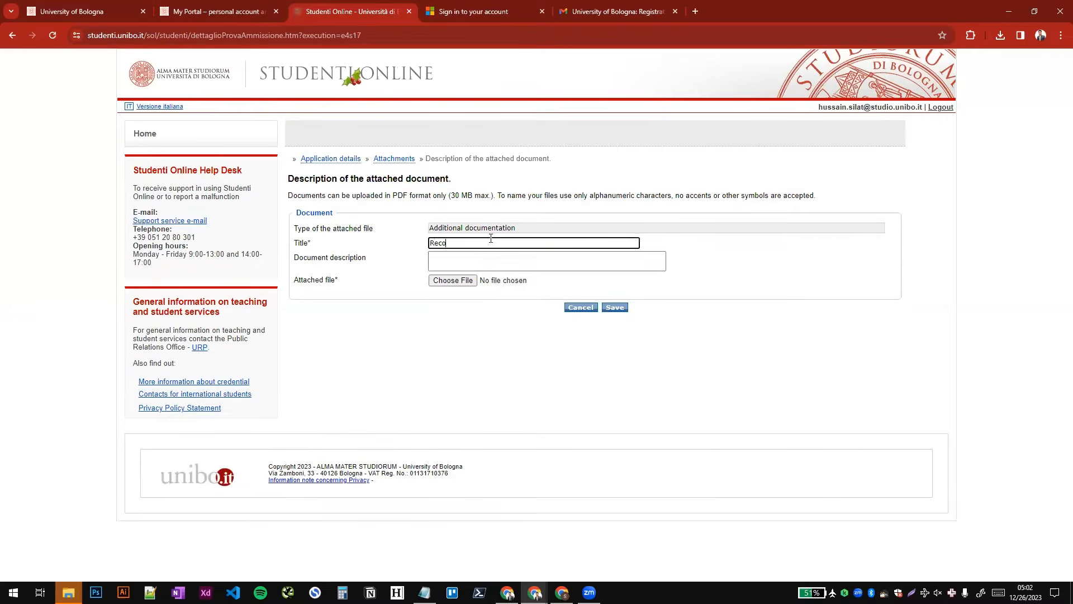
{"action": "type", "text": "mmendation letter"}
{"action": "key", "text": "Tab"}
{"action": "key", "text": "Tab"}
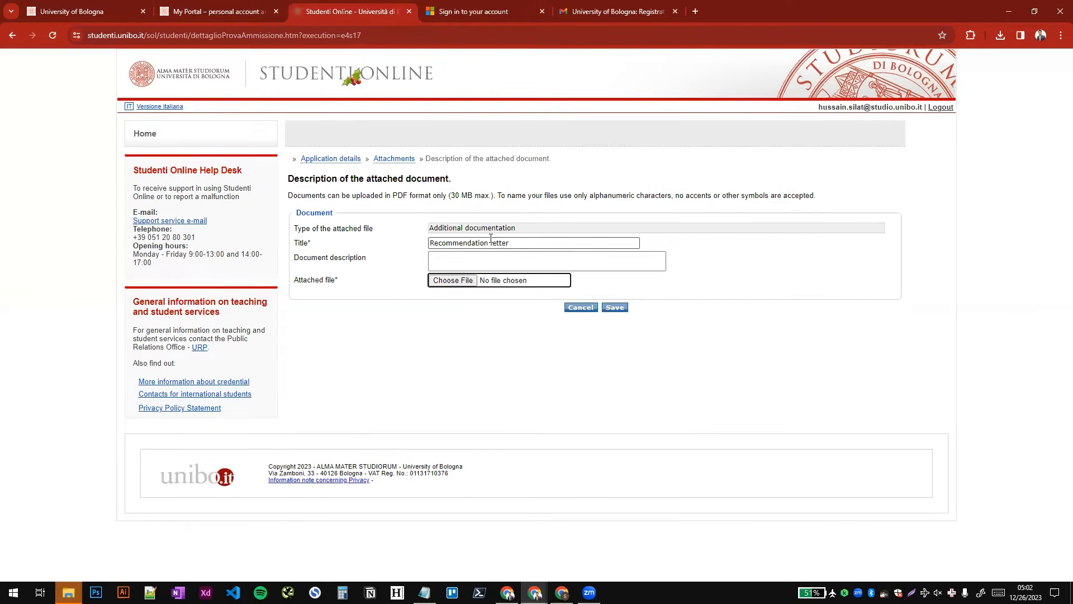
{"action": "key", "text": "Return"}
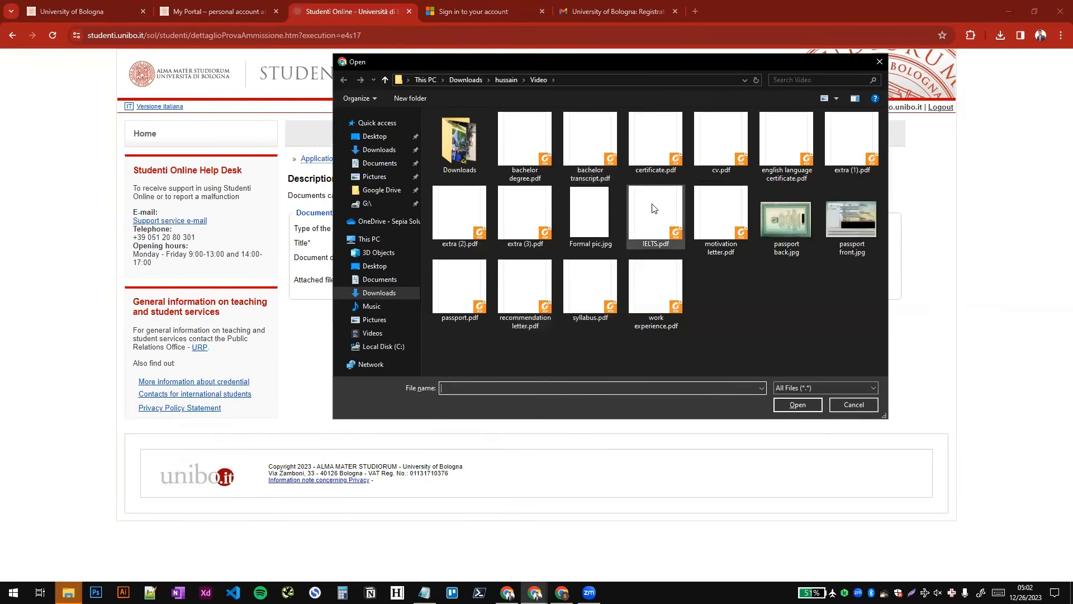
{"action": "double_click", "coordinate": [553, 289]}
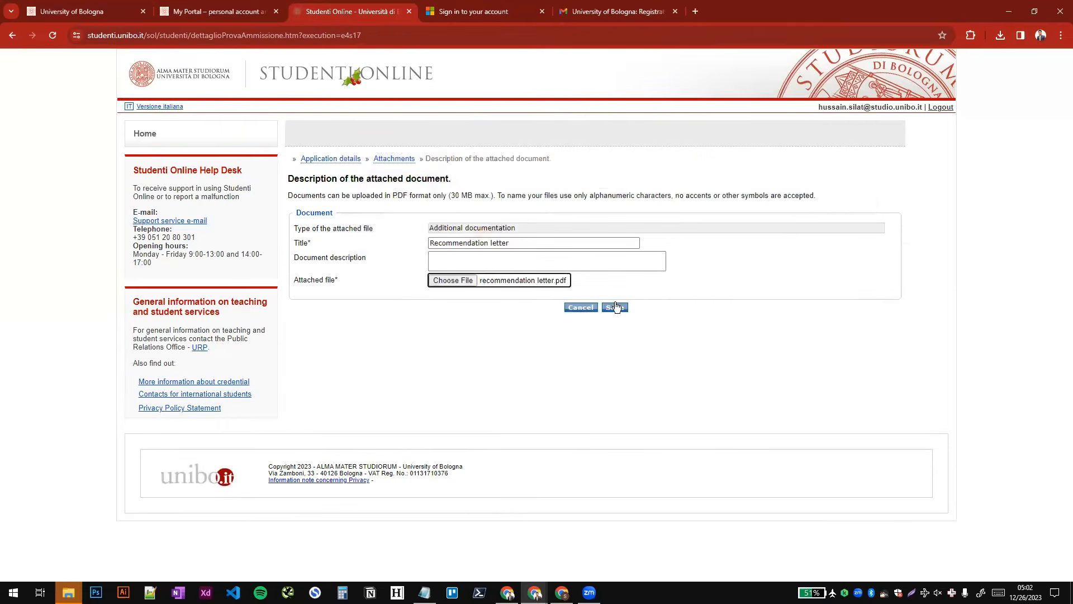
{"action": "left_click", "coordinate": [614, 307]}
- Add work experience.pdf as a further additional document titled "Work experience" and save it
{"action": "scroll", "coordinate": [564, 388], "scroll_direction": "down", "scroll_amount": 5}
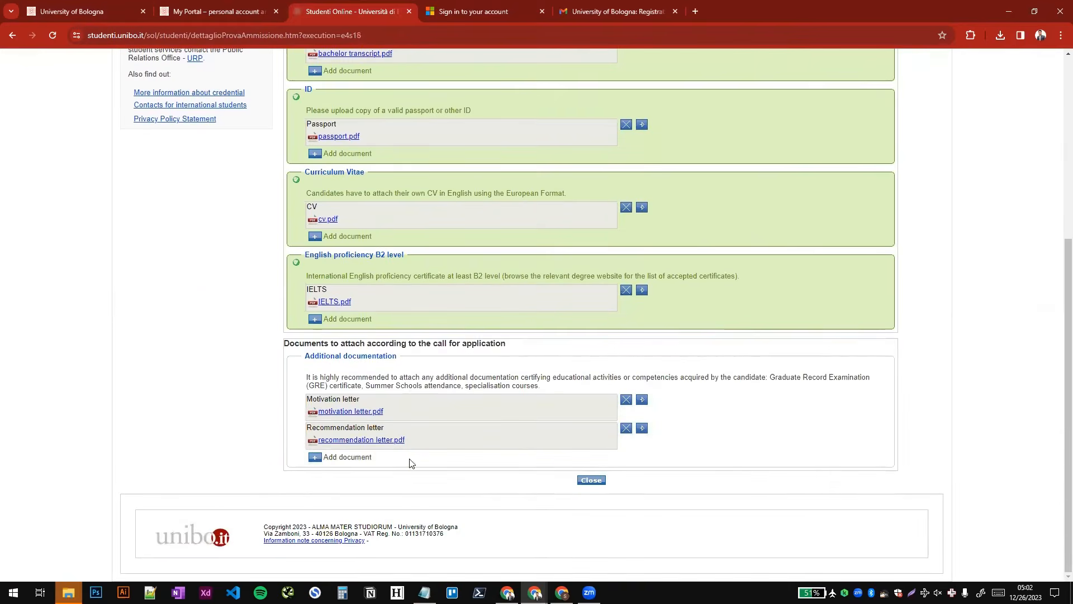
{"action": "left_click", "coordinate": [313, 457]}
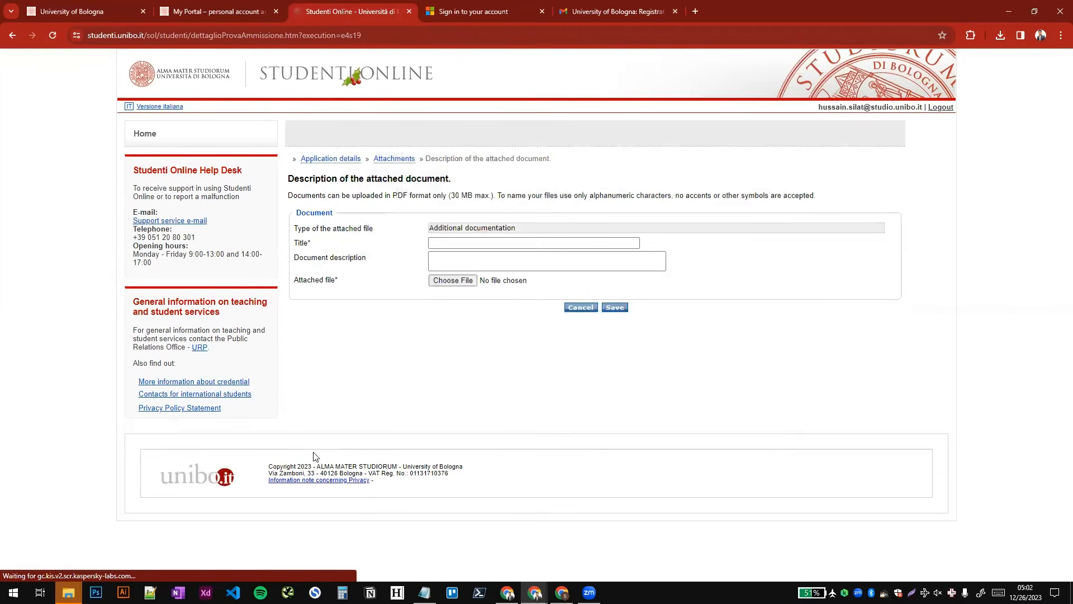
{"action": "left_click", "coordinate": [454, 280]}
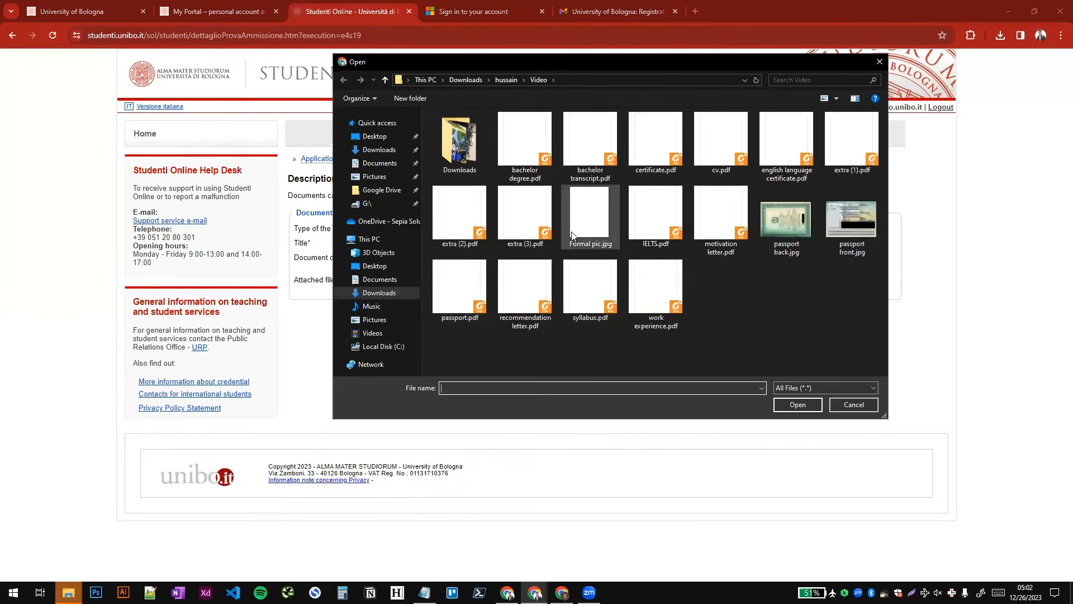
{"action": "left_click", "coordinate": [573, 235]}
{"action": "key", "text": "w"}
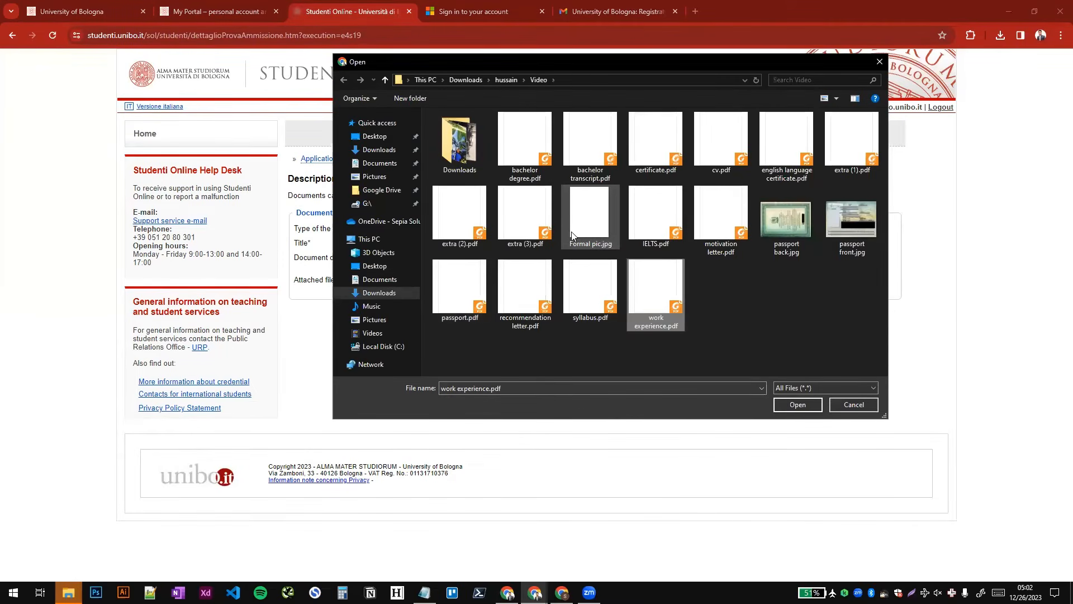
{"action": "left_click", "coordinate": [794, 405]}
{"action": "left_click", "coordinate": [594, 245]}
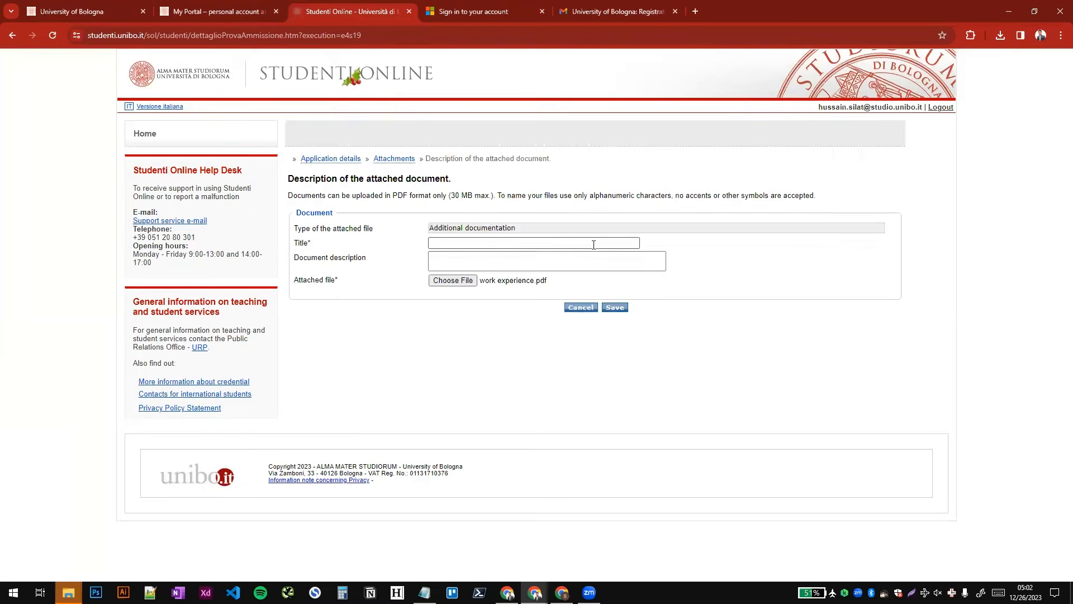
{"action": "type", "text": "Work experi"}
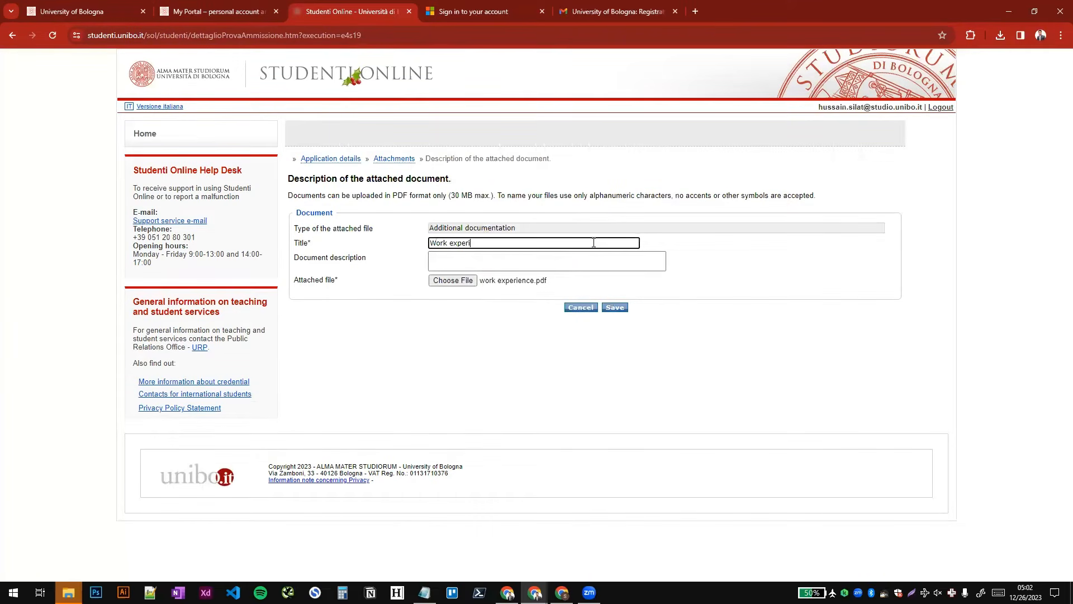
{"action": "type", "text": "ence"}
{"action": "key", "text": "Tab"}
{"action": "key", "text": "Tab"}
{"action": "key", "text": "Tab"}
{"action": "key", "text": "Tab"}
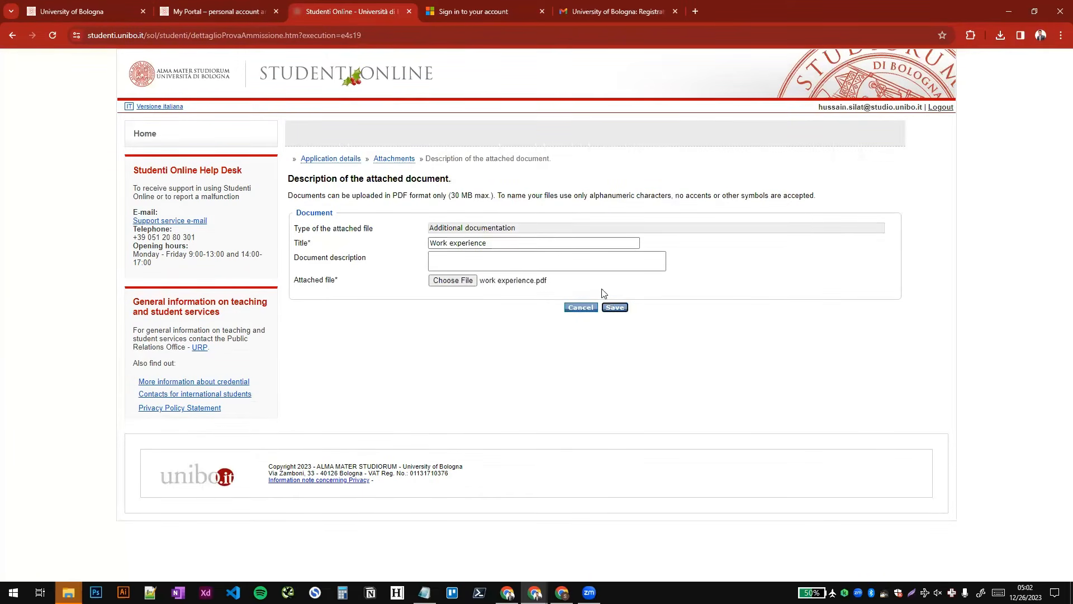
{"action": "left_click", "coordinate": [618, 309]}
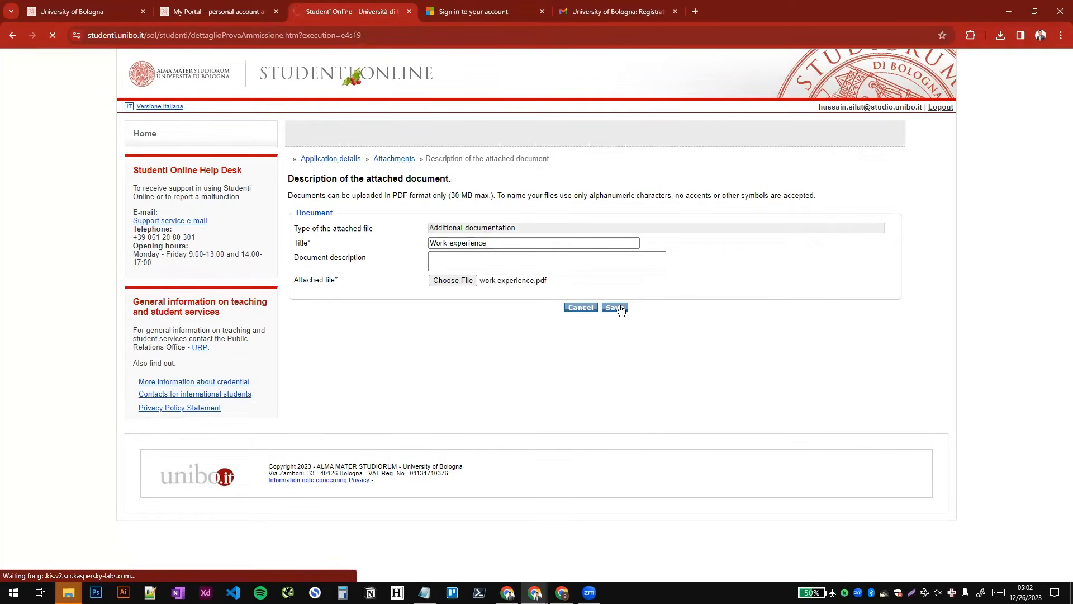
- Close the attachments page and check the completion status in the application details
{"action": "scroll", "coordinate": [614, 304], "scroll_direction": "down", "scroll_amount": 5}
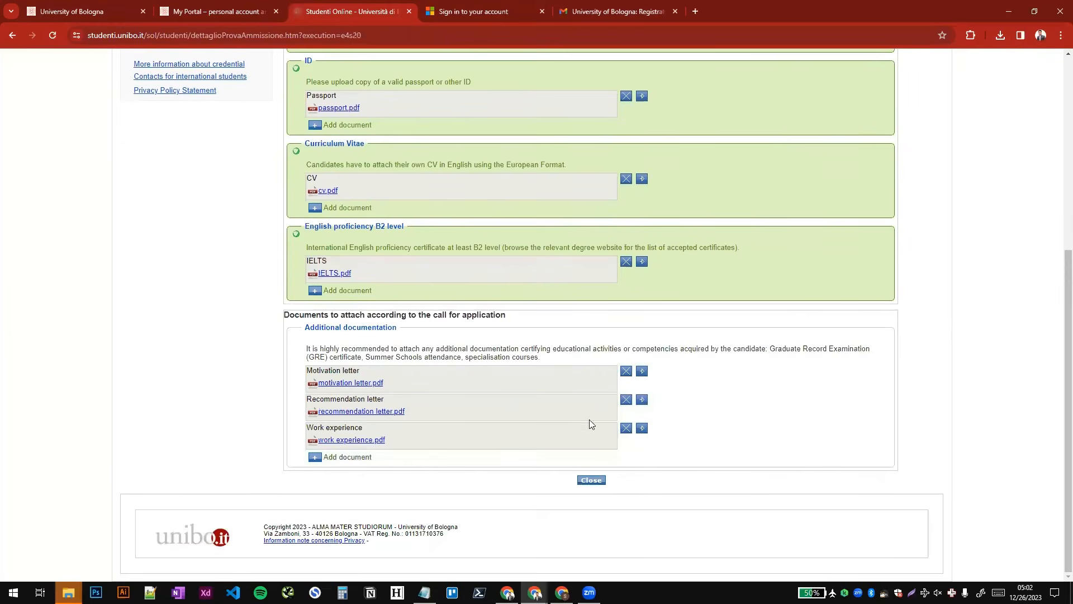
{"action": "left_click", "coordinate": [592, 480]}
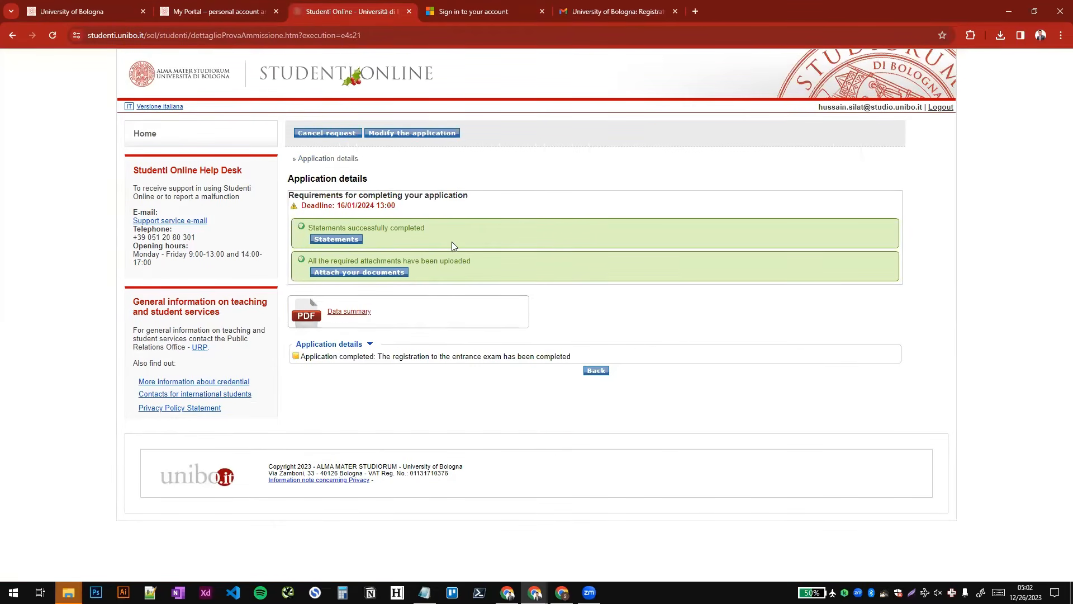
{"action": "left_click_drag", "start_coordinate": [305, 356], "coordinate": [537, 356]}
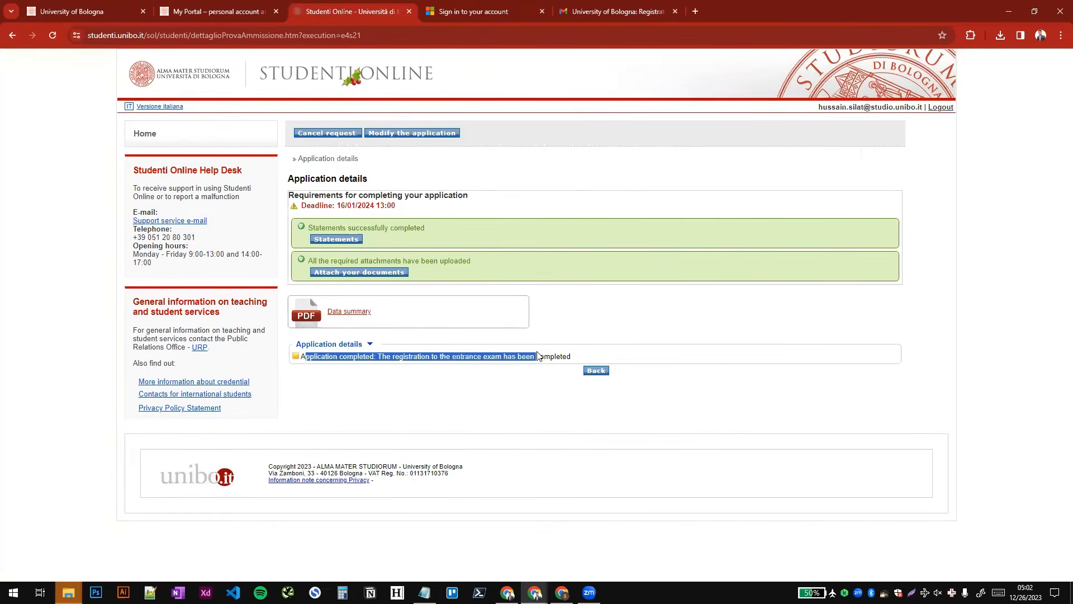
{"action": "left_click", "coordinate": [589, 360]}
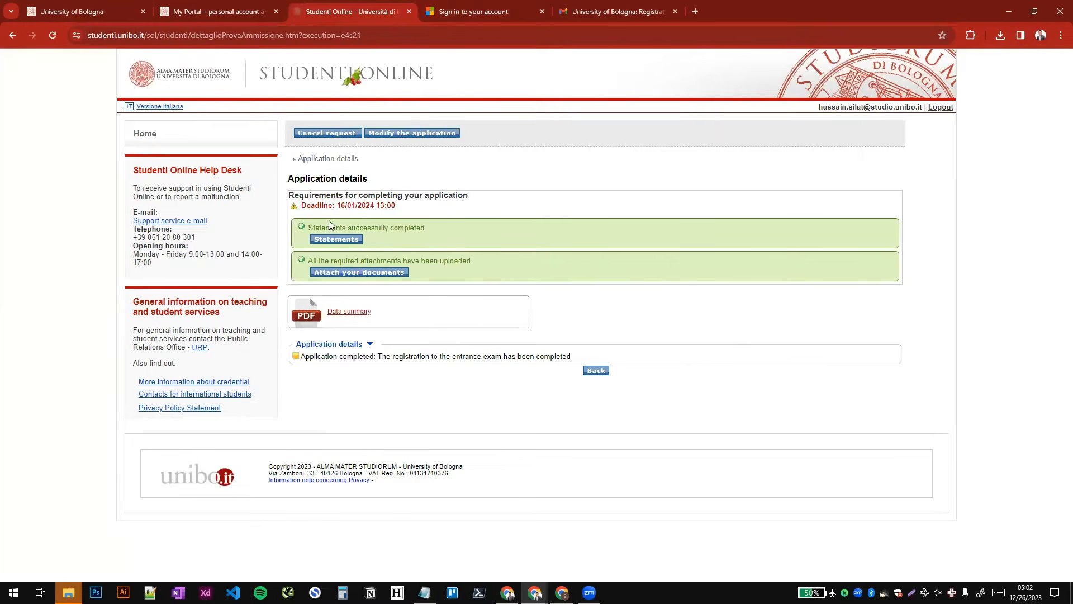
- Open the mandatory form's link from the statements, close the duplicate sign-in page and choose to sign in with another account
{"action": "left_click", "coordinate": [334, 239]}
{"action": "scroll", "coordinate": [541, 307], "scroll_direction": "down", "scroll_amount": 15}
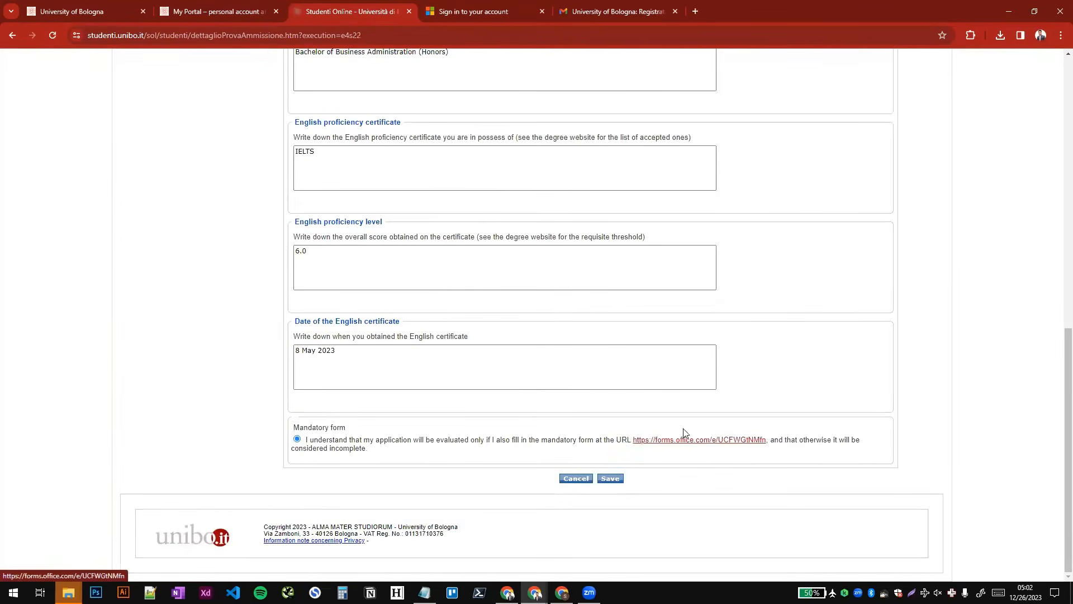
{"action": "left_click", "coordinate": [692, 441]}
{"action": "left_click", "coordinate": [675, 11]}
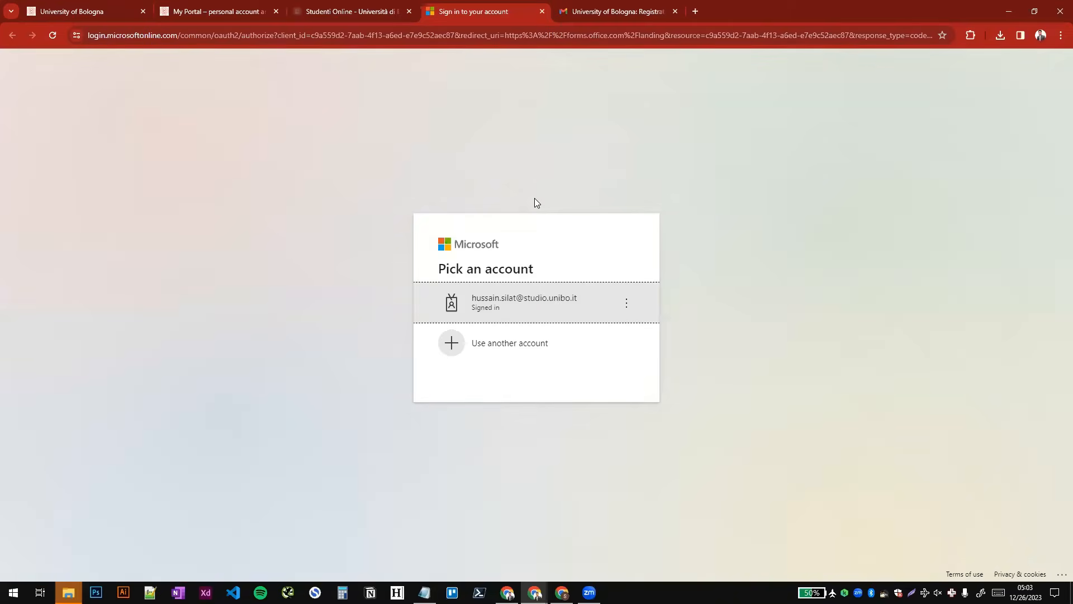
{"action": "left_click", "coordinate": [505, 345]}
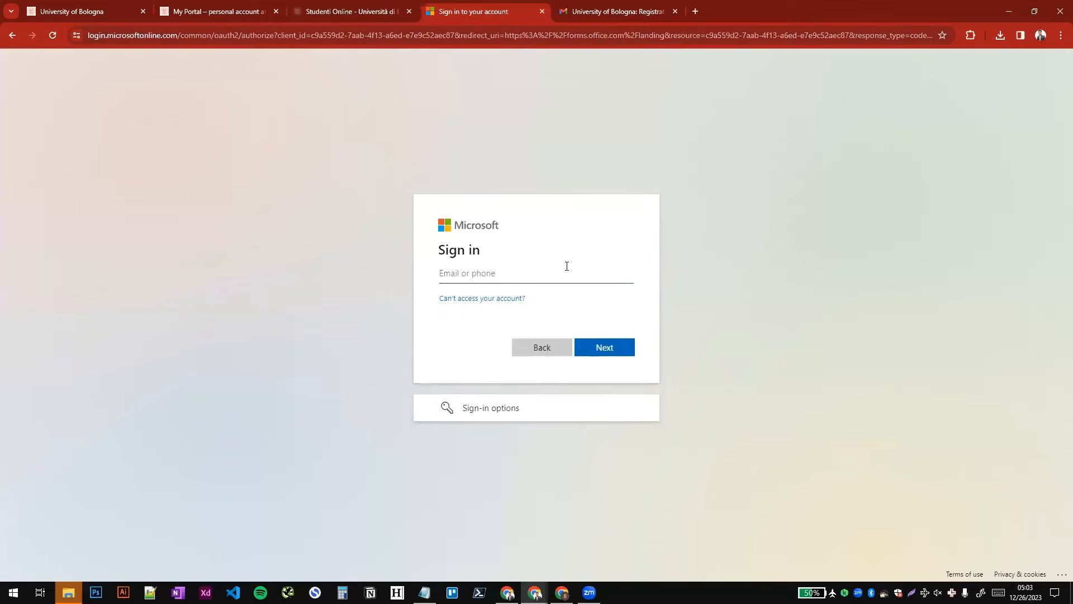
- Copy the university username from the registration confirmation e-mail in Gmail and enter it as the Microsoft sign-in e-mail
{"action": "left_click", "coordinate": [605, 4]}
{"action": "left_click", "coordinate": [343, 275]}
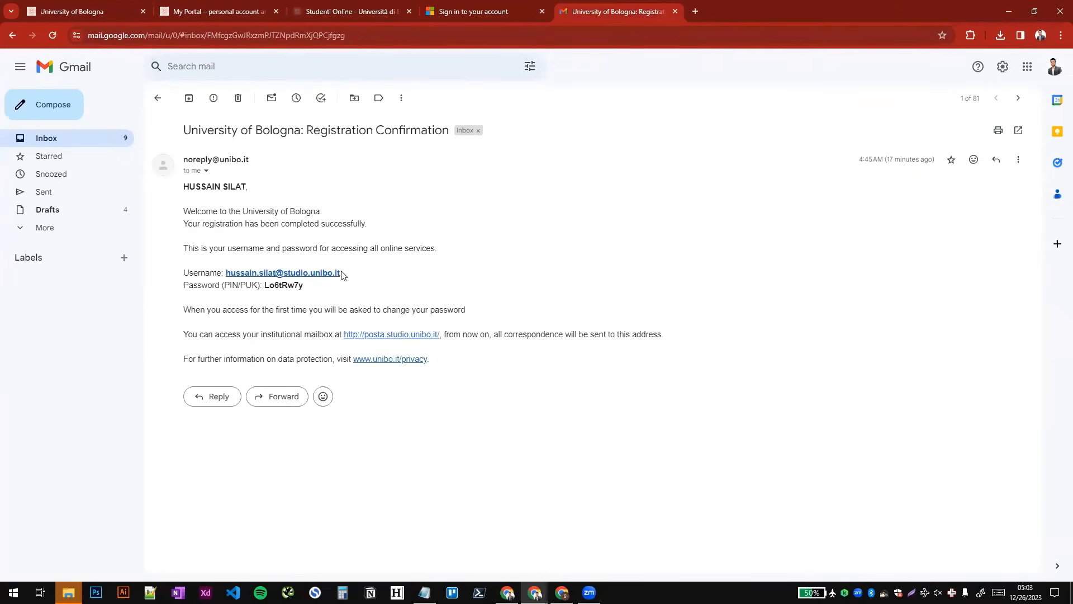
{"action": "left_click_drag", "start_coordinate": [343, 275], "coordinate": [226, 274]}
{"action": "right_click", "coordinate": [226, 271]}
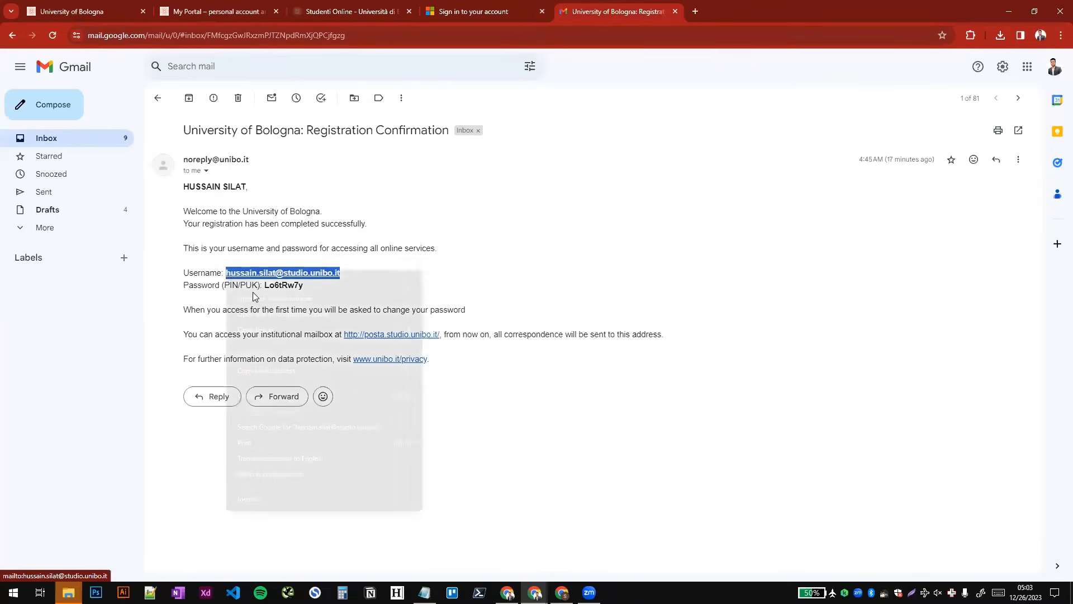
{"action": "left_click", "coordinate": [262, 390]}
{"action": "left_click", "coordinate": [472, 12]}
{"action": "key", "text": "ctrl+v"}
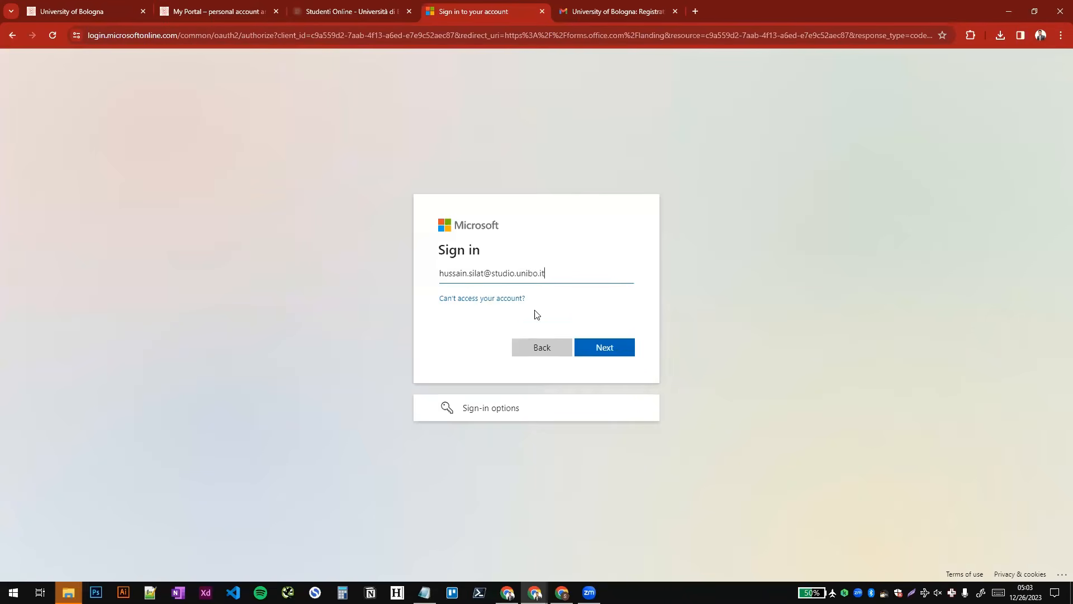
- Try to sign in to Microsoft with the entered university account and read the sign-in response
{"action": "left_click", "coordinate": [601, 345]}
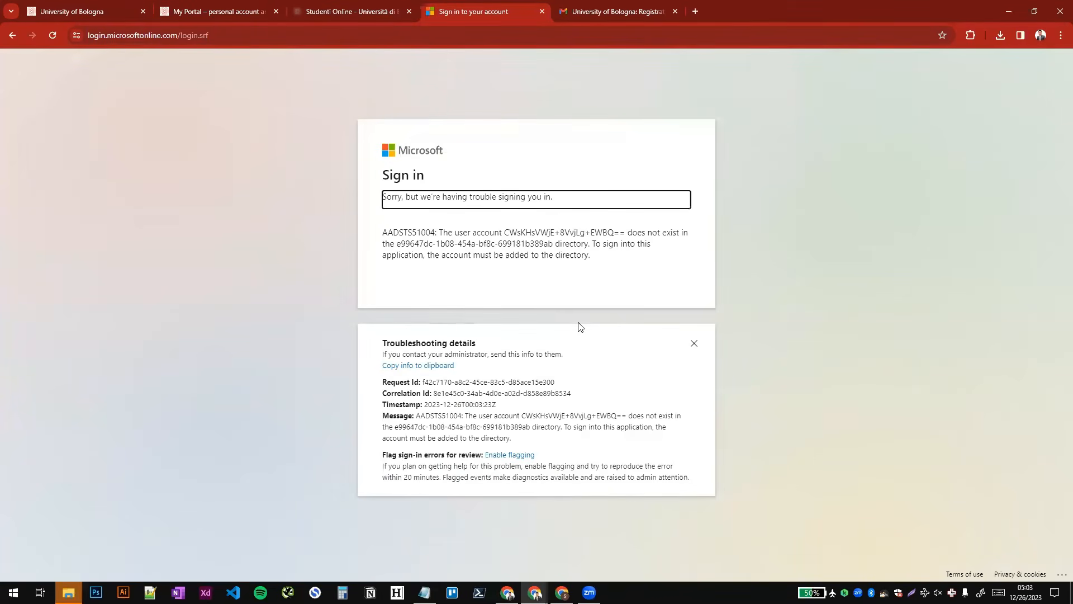
{"action": "left_click", "coordinate": [567, 255]}
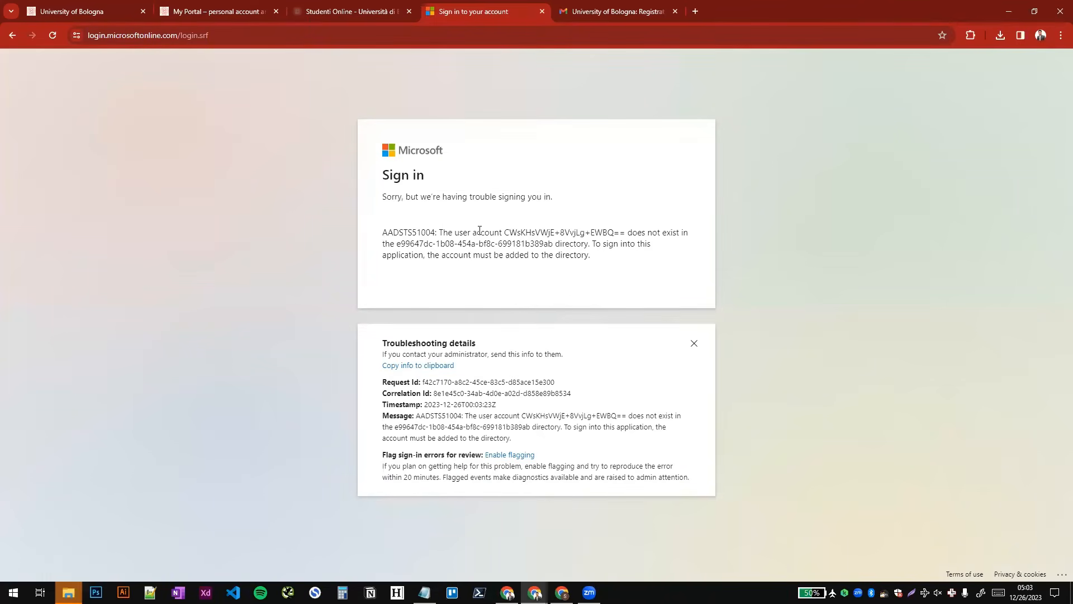
{"action": "left_click_drag", "start_coordinate": [436, 232], "coordinate": [552, 232]}
{"action": "left_click", "coordinate": [593, 234]}
- Switch to the browser window with the mandatory form, review the English certification exemption rules and answer "I'm not exempted"
{"action": "left_click", "coordinate": [562, 593]}
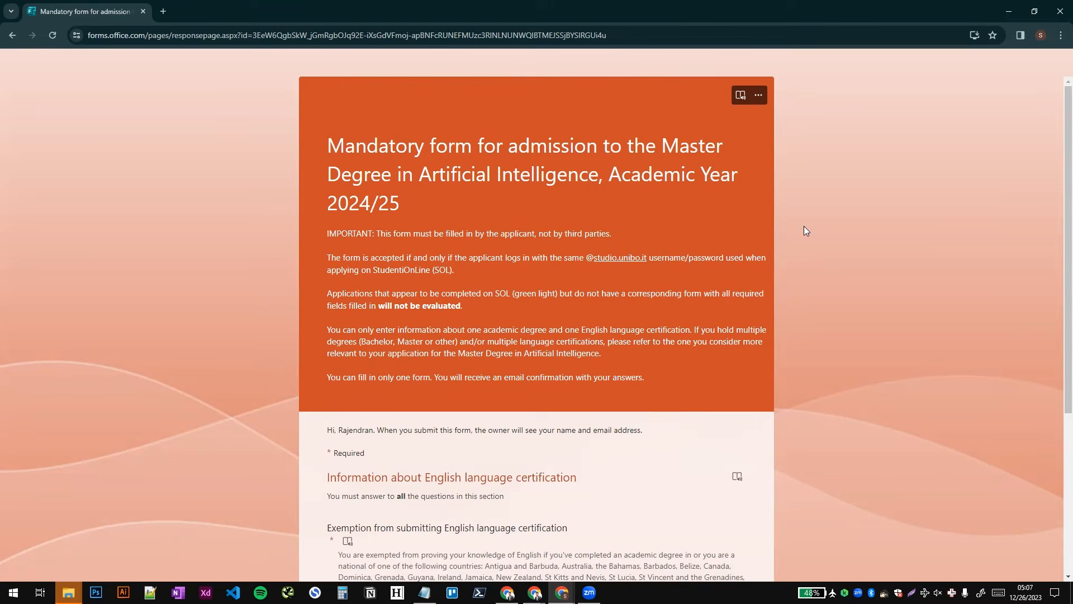
{"action": "scroll", "coordinate": [804, 227], "scroll_direction": "down", "scroll_amount": 5}
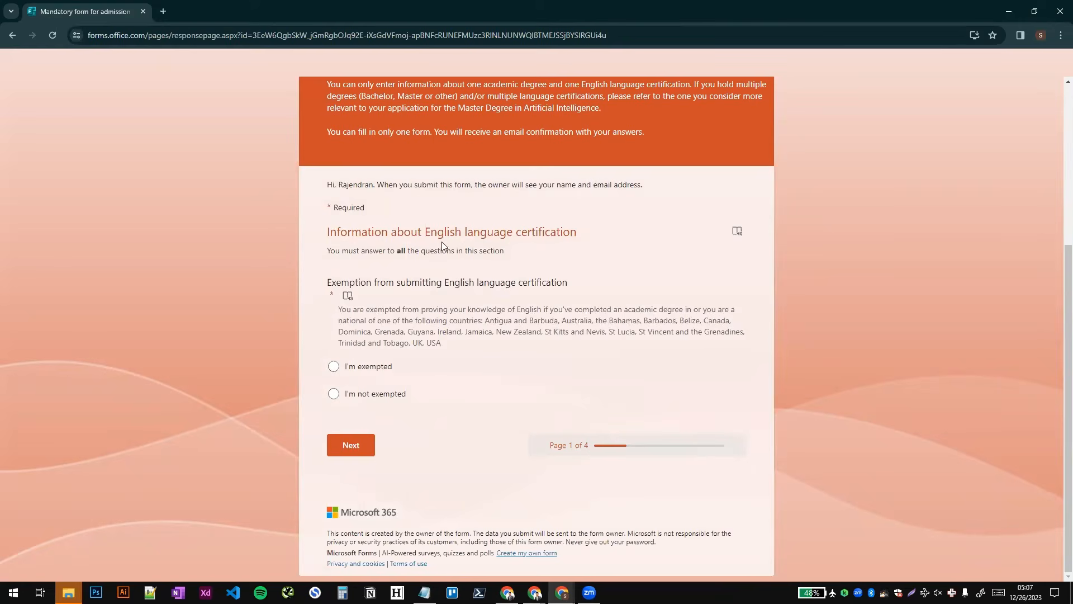
{"action": "left_click_drag", "start_coordinate": [428, 231], "coordinate": [562, 231]}
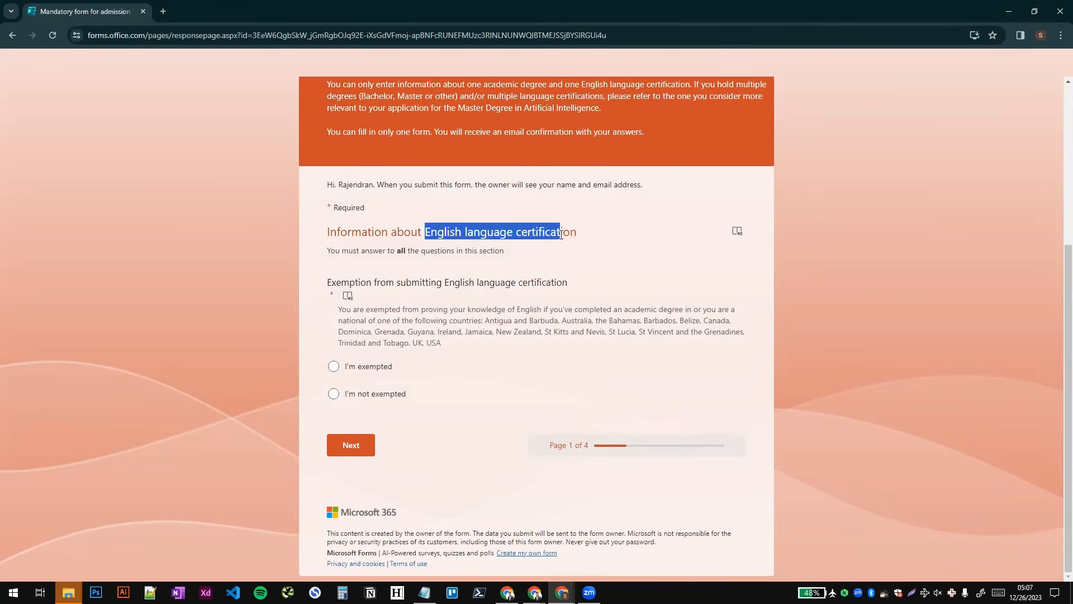
{"action": "left_click", "coordinate": [564, 269]}
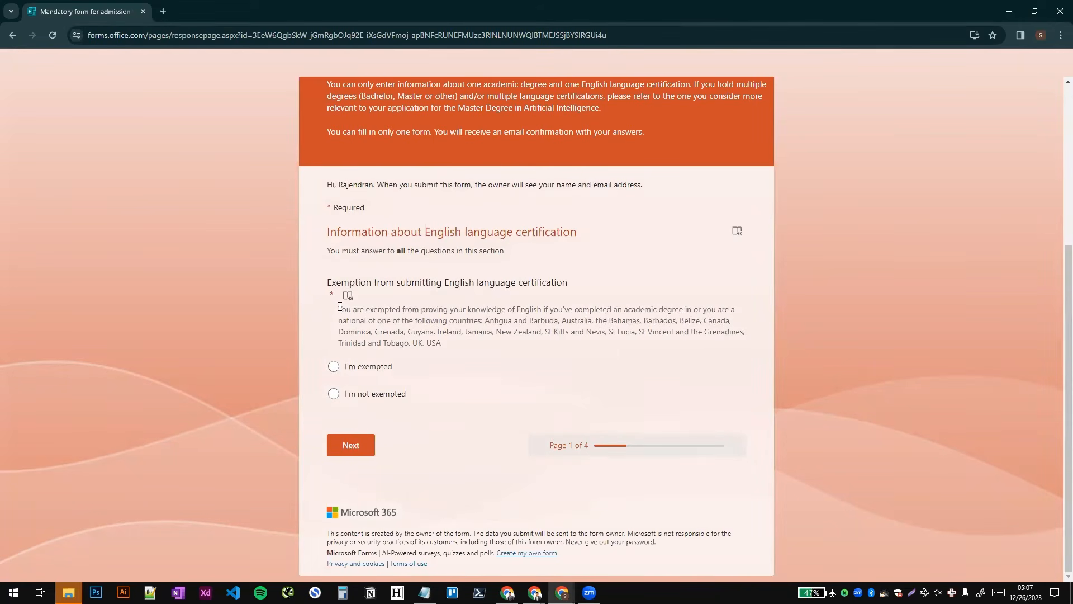
{"action": "left_click_drag", "start_coordinate": [339, 307], "coordinate": [594, 309]}
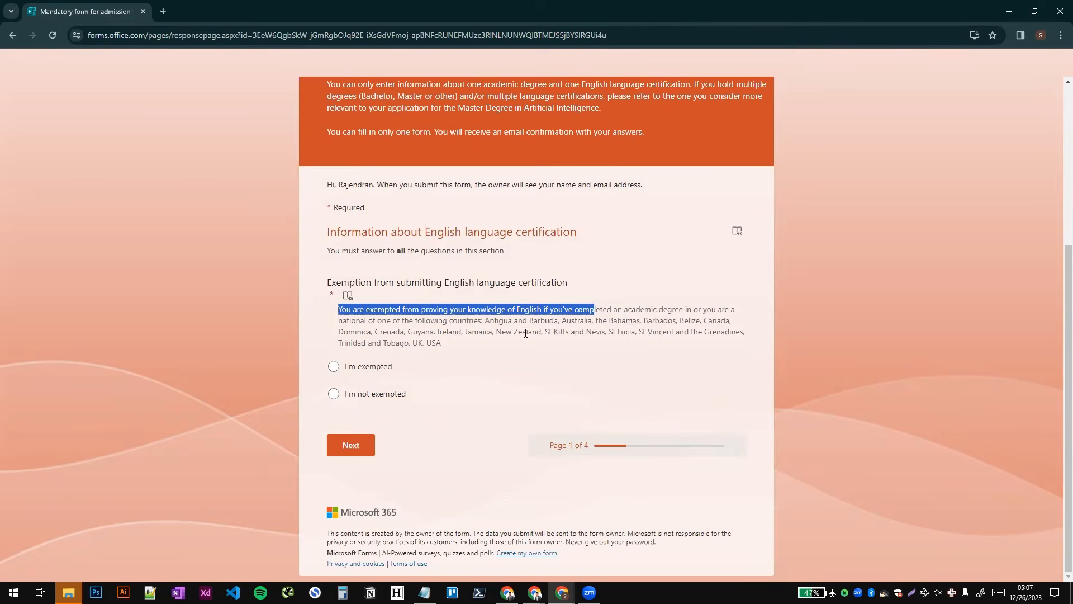
{"action": "left_click_drag", "start_coordinate": [424, 320], "coordinate": [474, 345]}
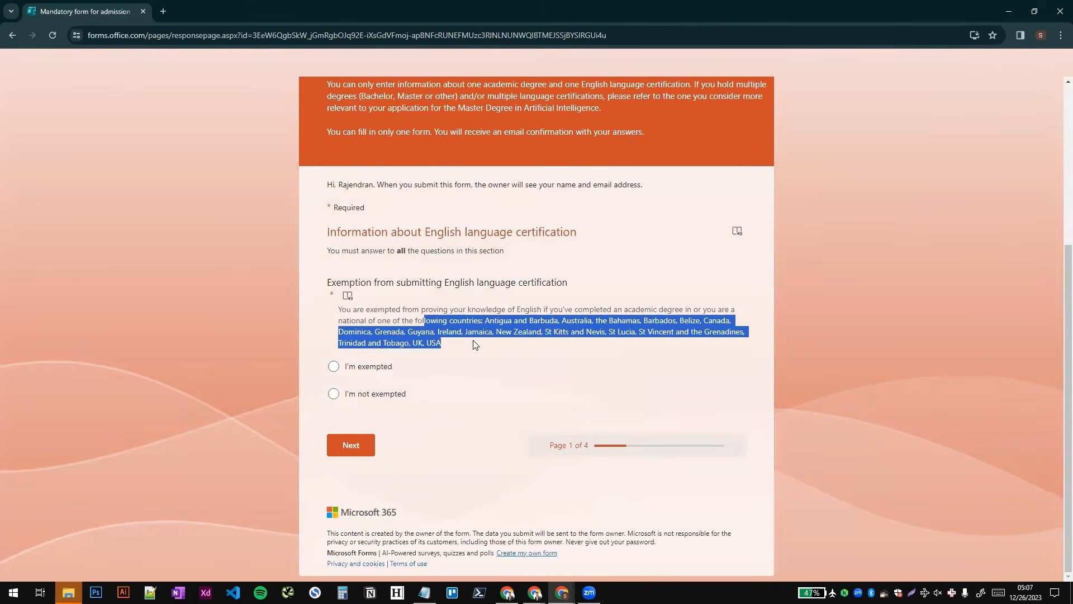
{"action": "left_click", "coordinate": [490, 323]}
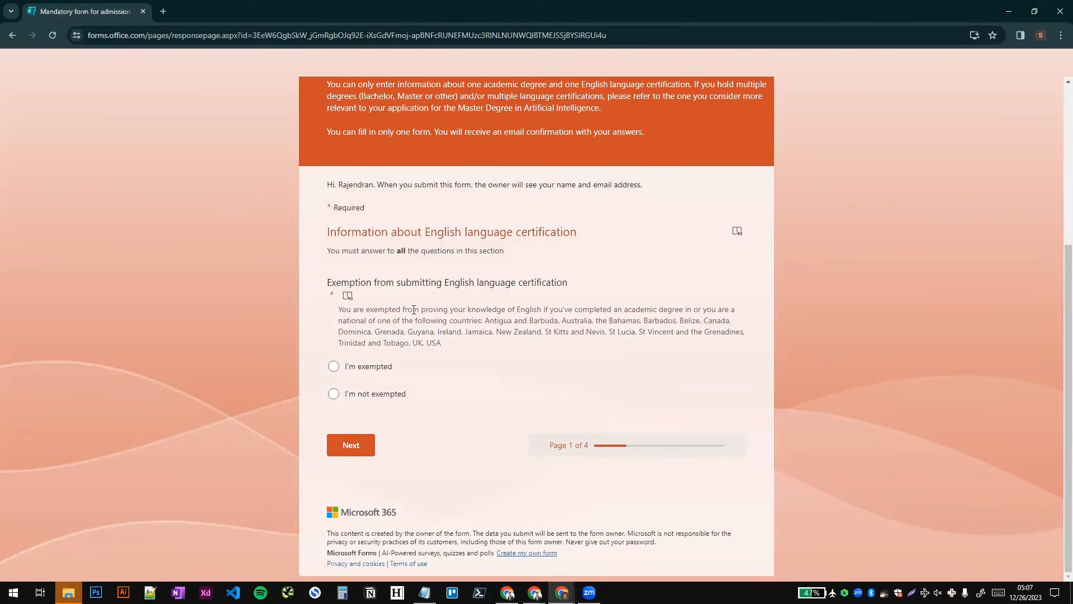
{"action": "mouse_move", "coordinate": [443, 343]}
{"action": "left_mouse_down"}
{"action": "mouse_move", "coordinate": [579, 322]}
{"action": "mouse_move", "coordinate": [433, 342]}
{"action": "left_mouse_up"}
{"action": "left_click", "coordinate": [451, 341]}
{"action": "left_click", "coordinate": [333, 393]}
- Select IELTS - International English Testing System as the certification of English proficiency
{"action": "scroll", "coordinate": [395, 400], "scroll_direction": "down", "scroll_amount": 5}
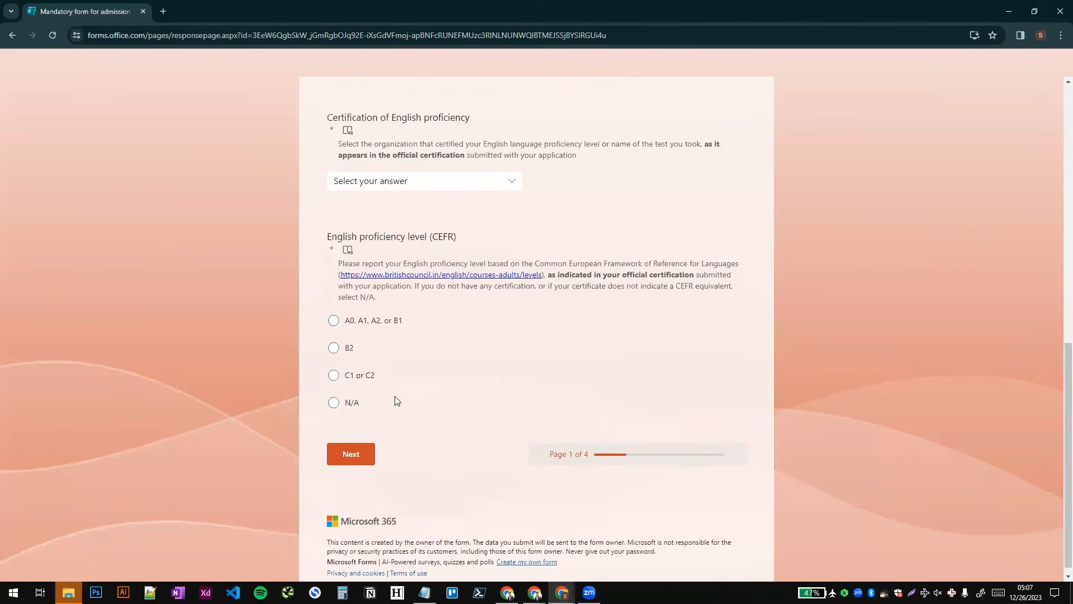
{"action": "scroll", "coordinate": [400, 240], "scroll_direction": "up", "scroll_amount": 2}
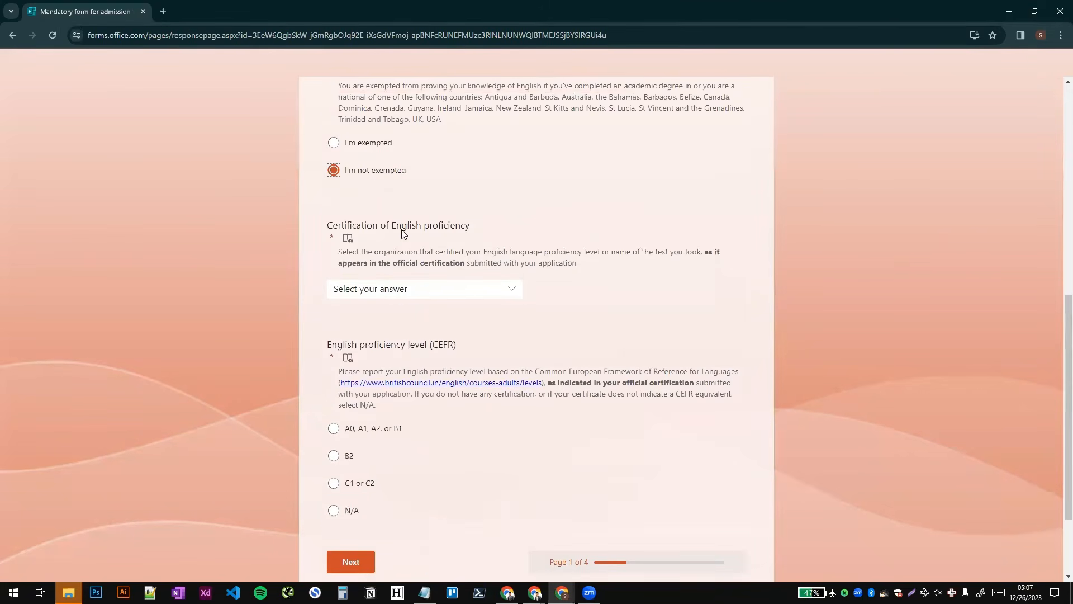
{"action": "left_click", "coordinate": [400, 290]}
{"action": "scroll", "coordinate": [402, 363], "scroll_direction": "down", "scroll_amount": 4}
{"action": "scroll", "coordinate": [408, 366], "scroll_direction": "up", "scroll_amount": 4}
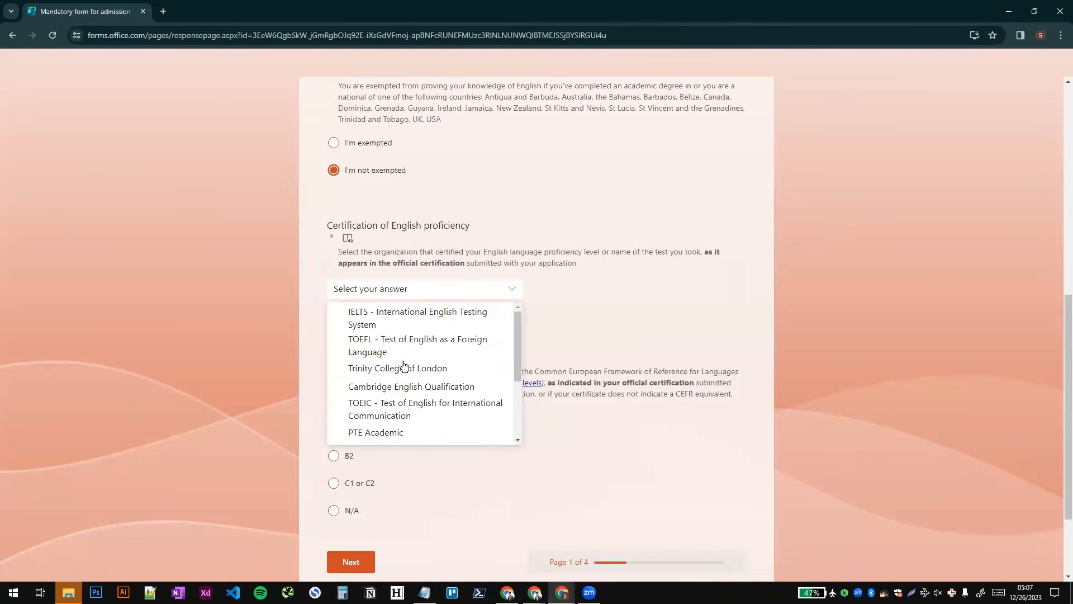
{"action": "scroll", "coordinate": [390, 390], "scroll_direction": "down", "scroll_amount": 4}
{"action": "scroll", "coordinate": [391, 388], "scroll_direction": "up", "scroll_amount": 4}
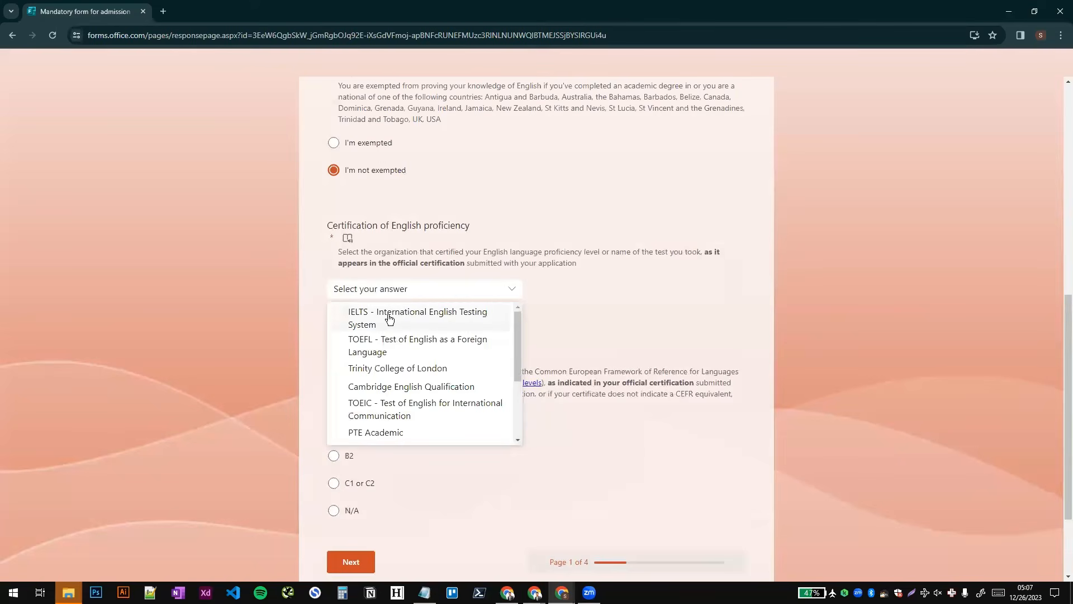
{"action": "left_click", "coordinate": [388, 317]}
- Report the English proficiency level (CEFR) as B2 and continue to the form's next page
{"action": "scroll", "coordinate": [388, 321], "scroll_direction": "down", "scroll_amount": 2}
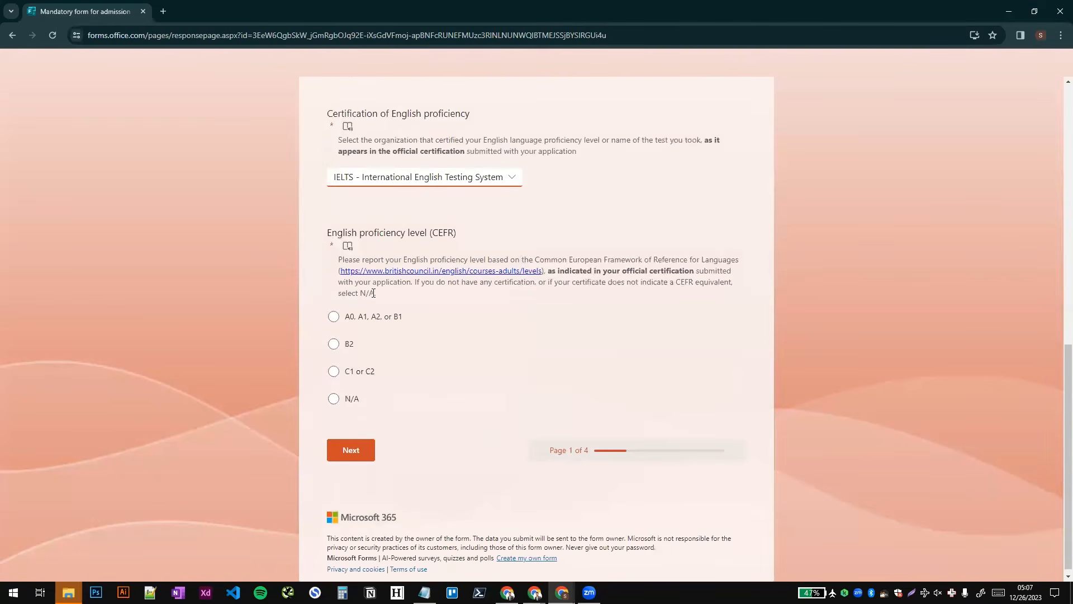
{"action": "left_click", "coordinate": [334, 343]}
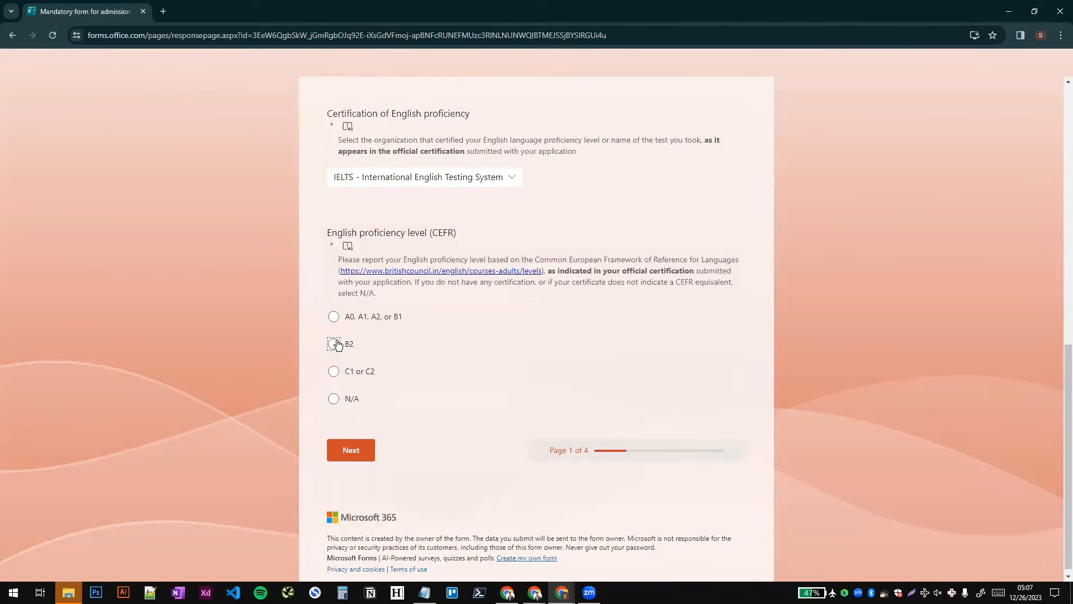
{"action": "left_click", "coordinate": [351, 450]}
- Declare the academic degree as a foreign degree and continue to the degree information page
{"action": "left_click_drag", "start_coordinate": [326, 237], "coordinate": [680, 238]}
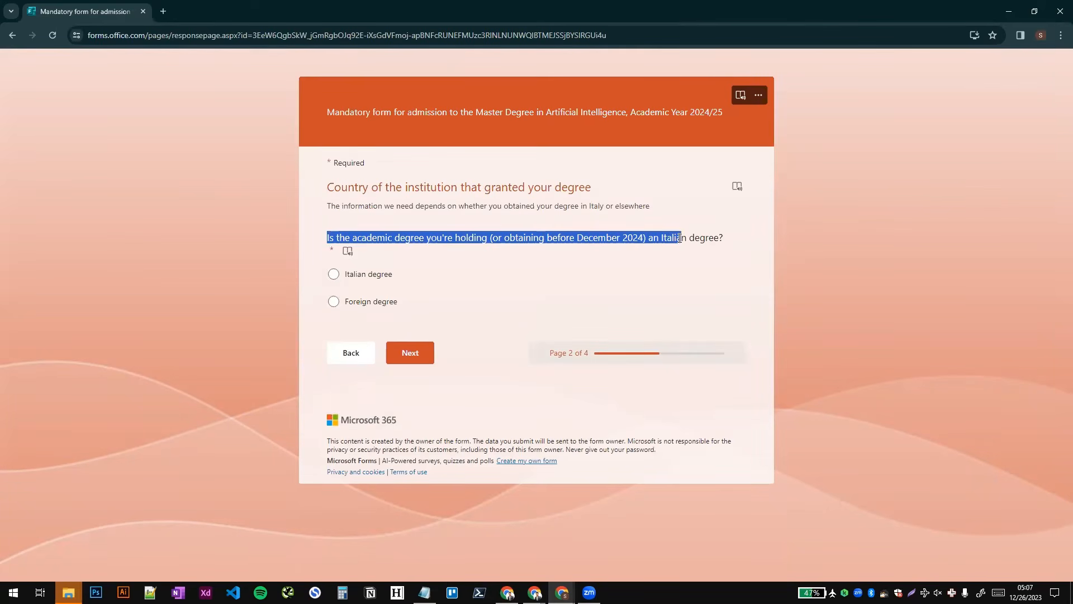
{"action": "left_click", "coordinate": [334, 301]}
{"action": "left_click", "coordinate": [423, 352]}
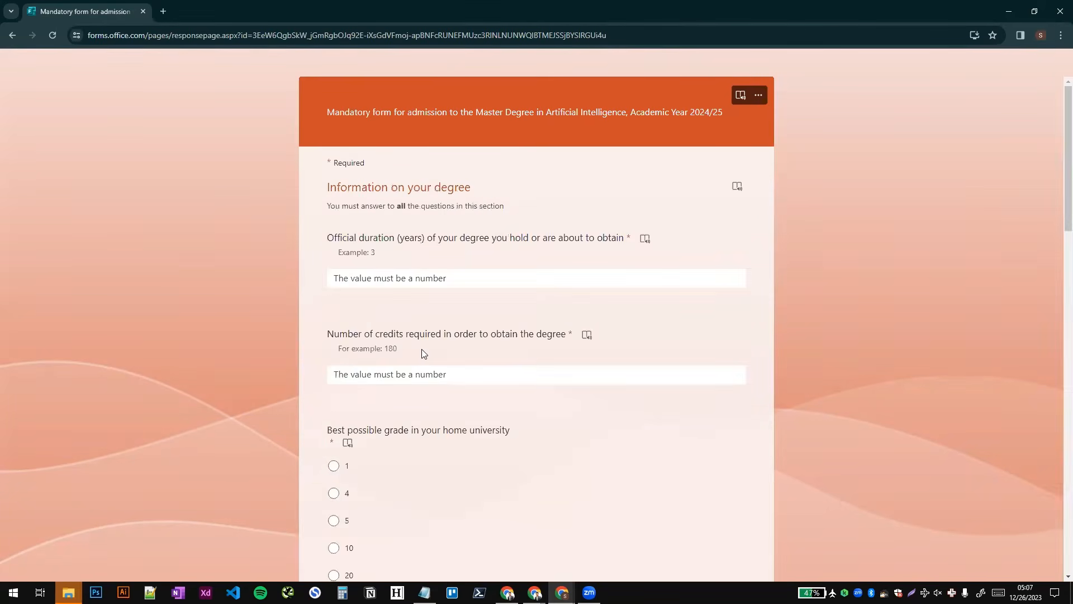
- Enter 4 years as the degree's official duration and 240 as the number of credits required
{"action": "left_click", "coordinate": [408, 280]}
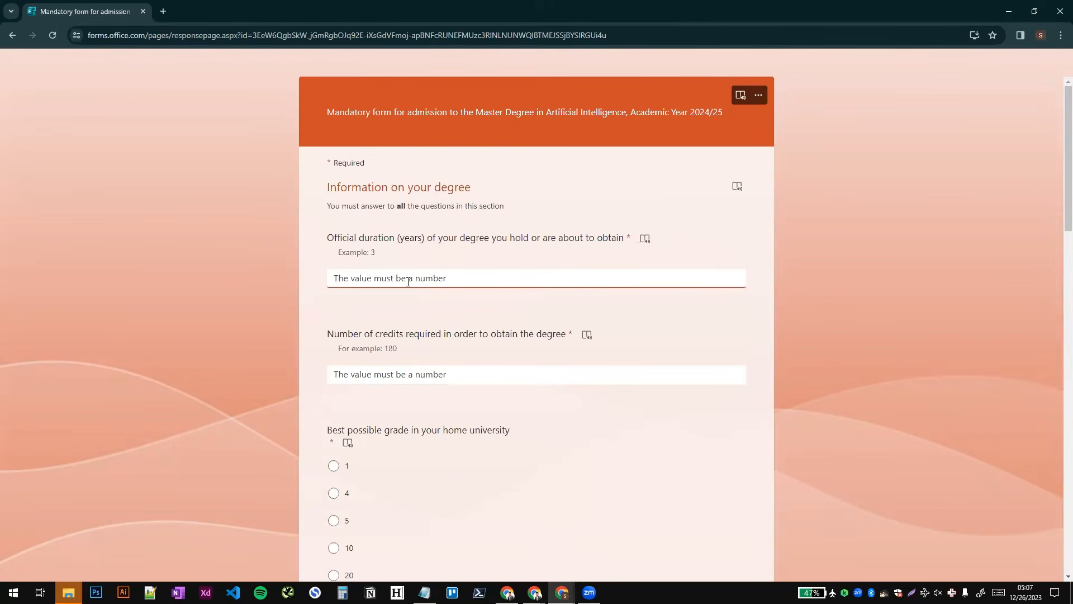
{"action": "type", "text": "4"}
{"action": "left_click", "coordinate": [414, 373]}
{"action": "scroll", "coordinate": [416, 370], "scroll_direction": "down", "scroll_amount": 1}
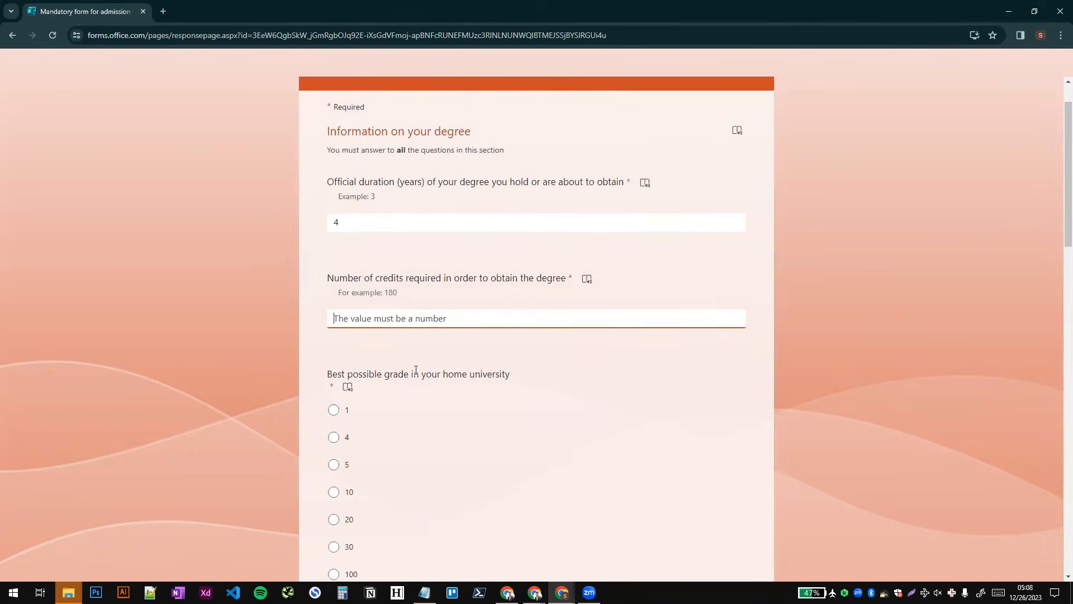
{"action": "type", "text": "240"}
{"action": "scroll", "coordinate": [416, 370], "scroll_direction": "down", "scroll_amount": 3}
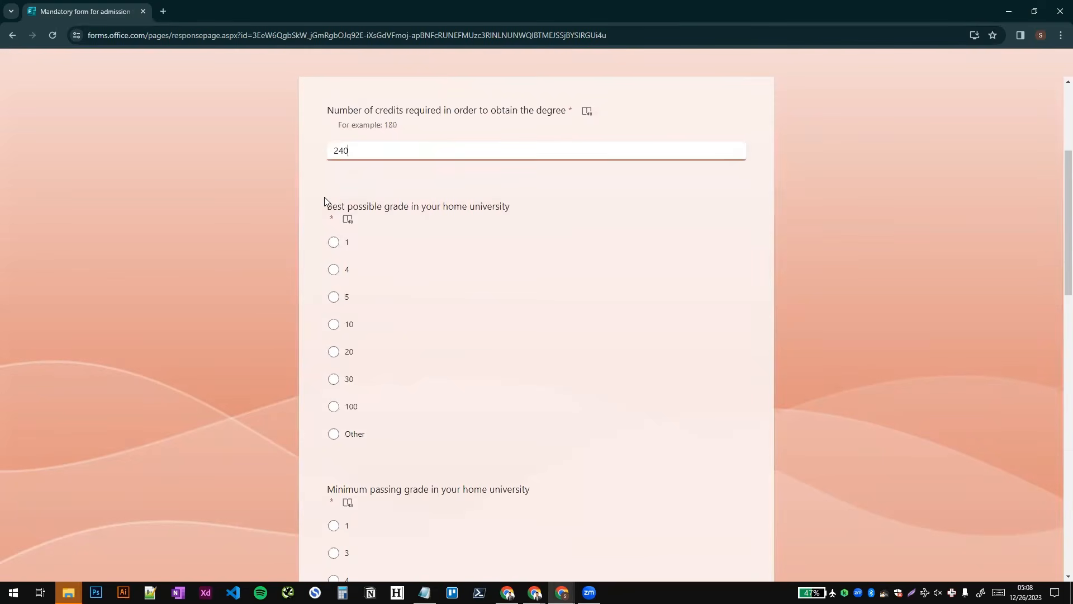
- Set the best possible grade in the home university to 4
{"action": "left_click_drag", "start_coordinate": [326, 201], "coordinate": [490, 205]}
{"action": "left_click", "coordinate": [489, 205]}
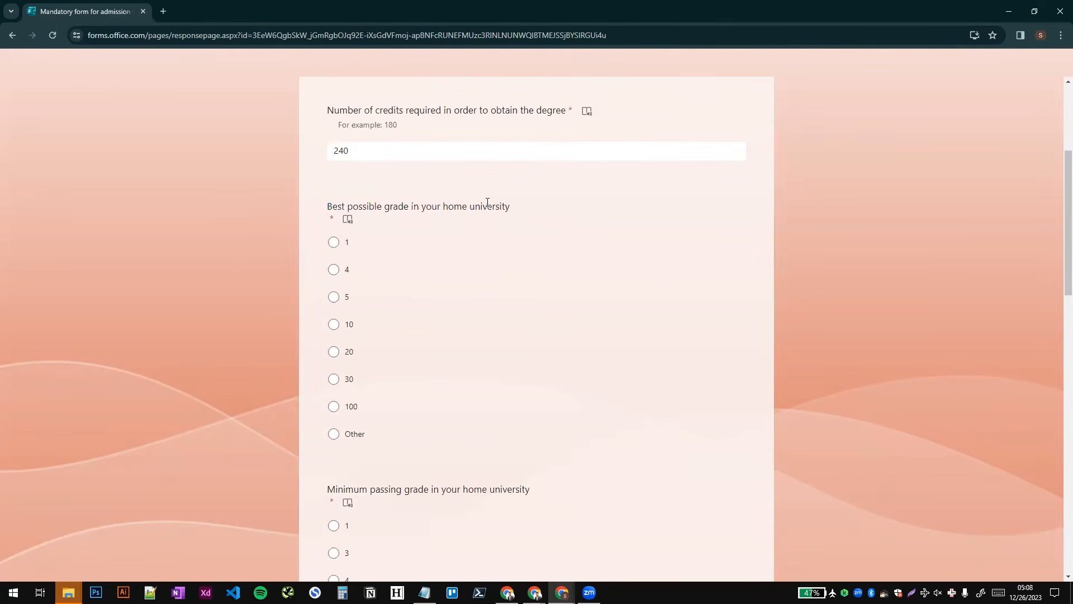
{"action": "left_click", "coordinate": [336, 272]}
{"action": "left_click", "coordinate": [334, 407]}
{"action": "left_click", "coordinate": [334, 270]}
- Review the minimum passing grade options and choose Other for the home university
{"action": "scroll", "coordinate": [471, 294], "scroll_direction": "down", "scroll_amount": 5}
{"action": "left_click_drag", "start_coordinate": [327, 209], "coordinate": [538, 208]}
{"action": "left_click", "coordinate": [539, 208]}
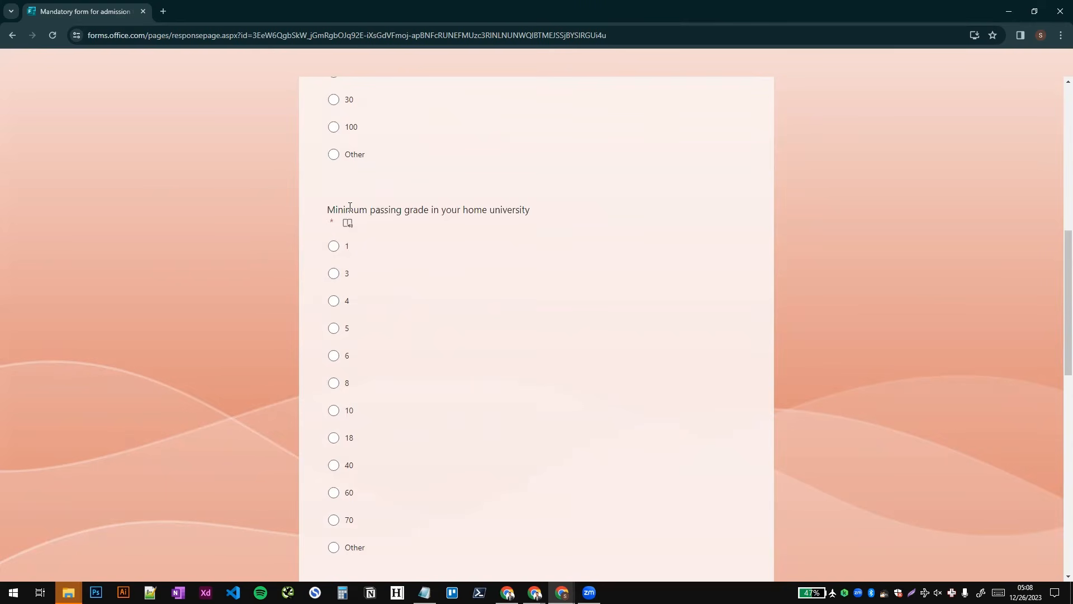
{"action": "scroll", "coordinate": [399, 250], "scroll_direction": "down", "scroll_amount": 2}
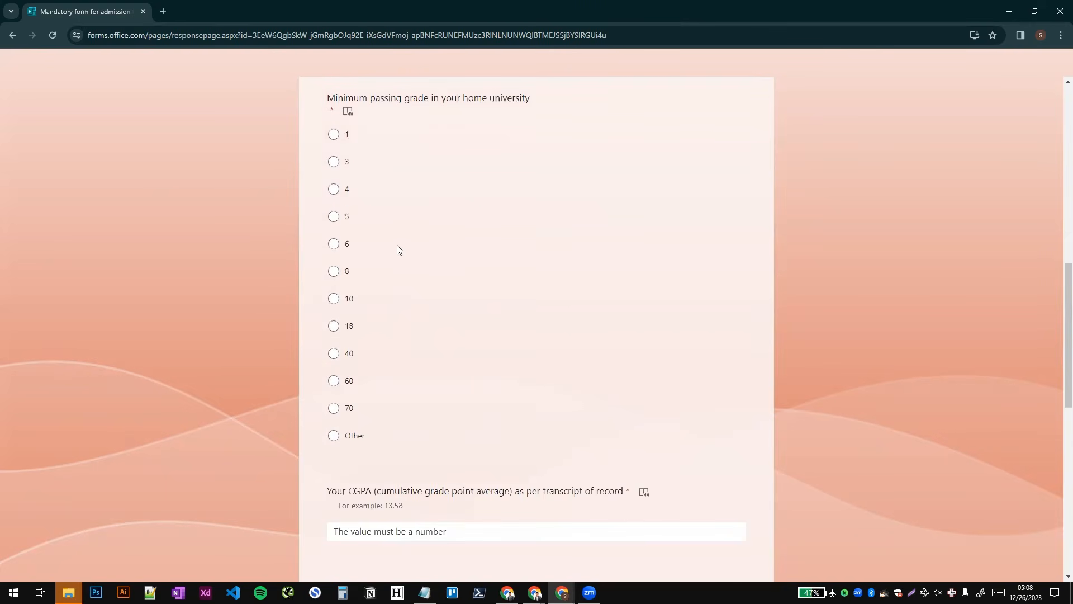
{"action": "scroll", "coordinate": [334, 231], "scroll_direction": "up", "scroll_amount": 1}
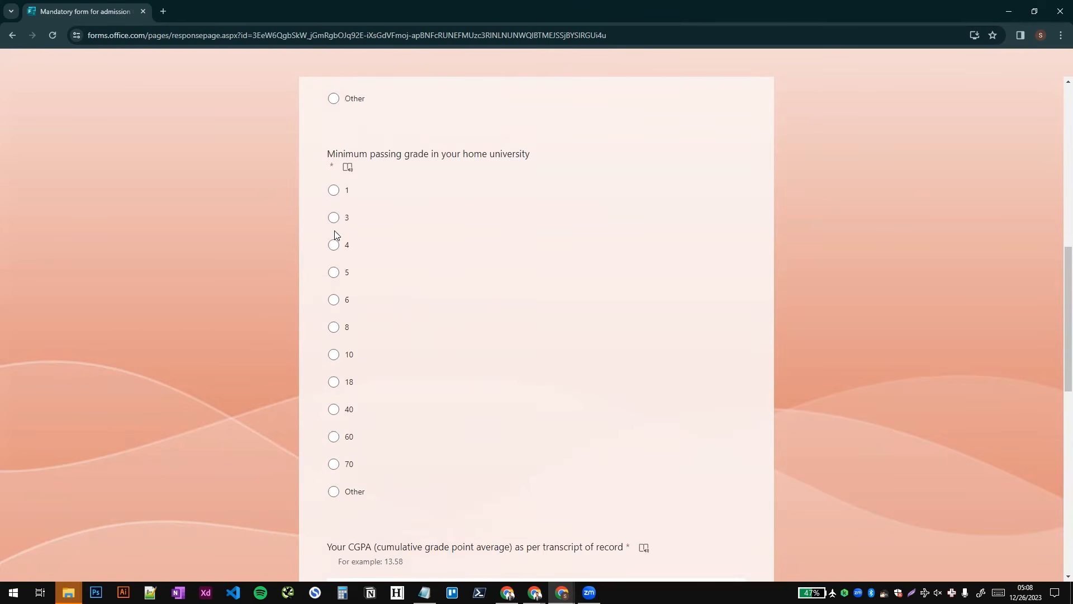
{"action": "left_click_drag", "start_coordinate": [404, 154], "coordinate": [439, 154]}
{"action": "left_click", "coordinate": [333, 491]}
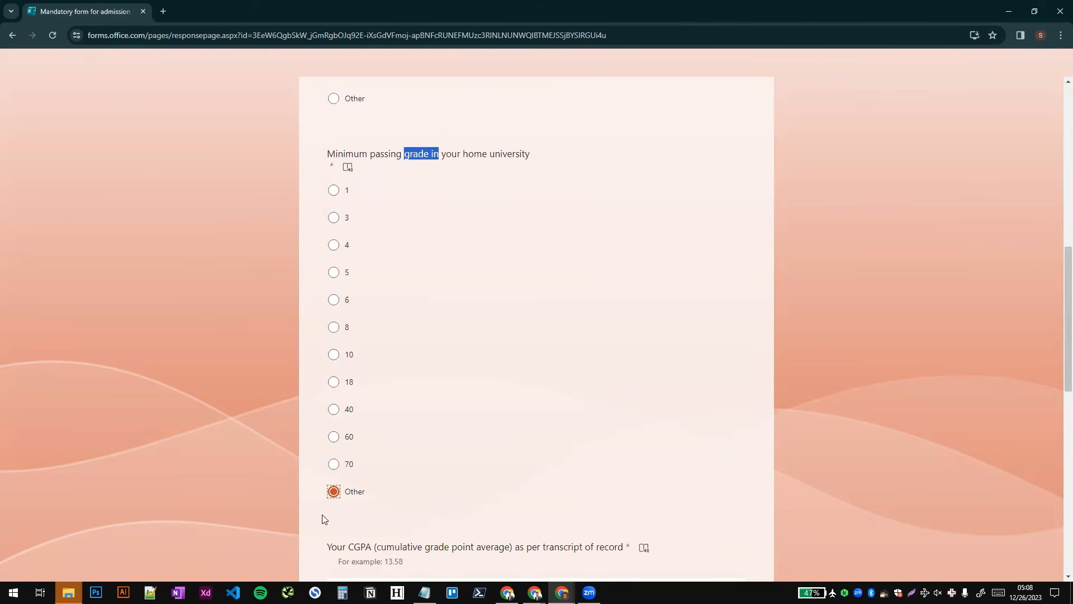
- Enter 3.47 as the CGPA as per the transcript of record
{"action": "scroll", "coordinate": [435, 464], "scroll_direction": "down", "scroll_amount": 5}
{"action": "left_click_drag", "start_coordinate": [337, 267], "coordinate": [420, 293]}
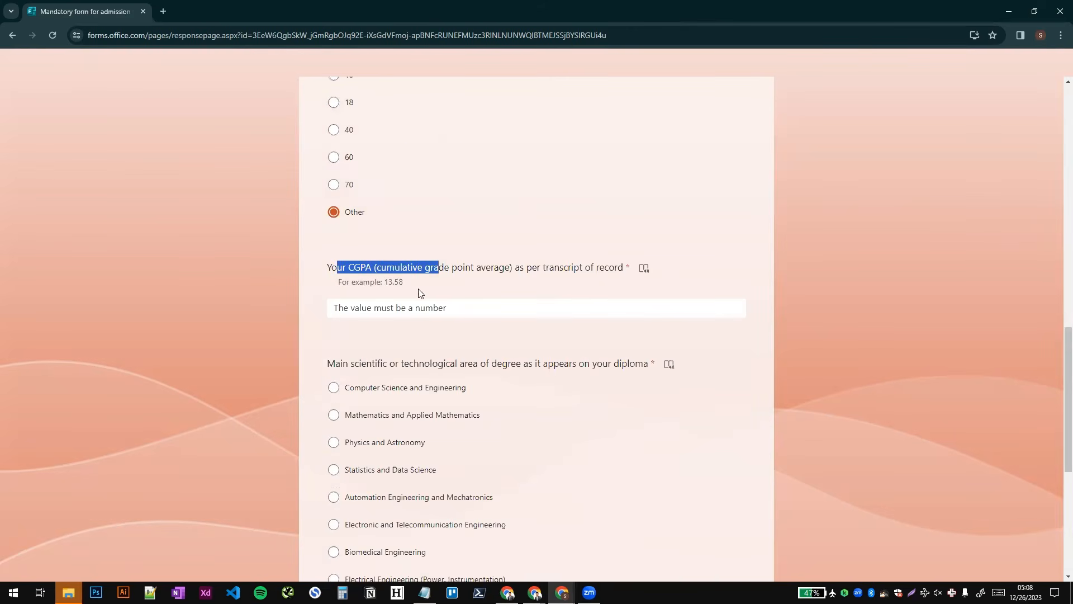
{"action": "left_click", "coordinate": [406, 306]}
{"action": "type", "text": "3.47"}
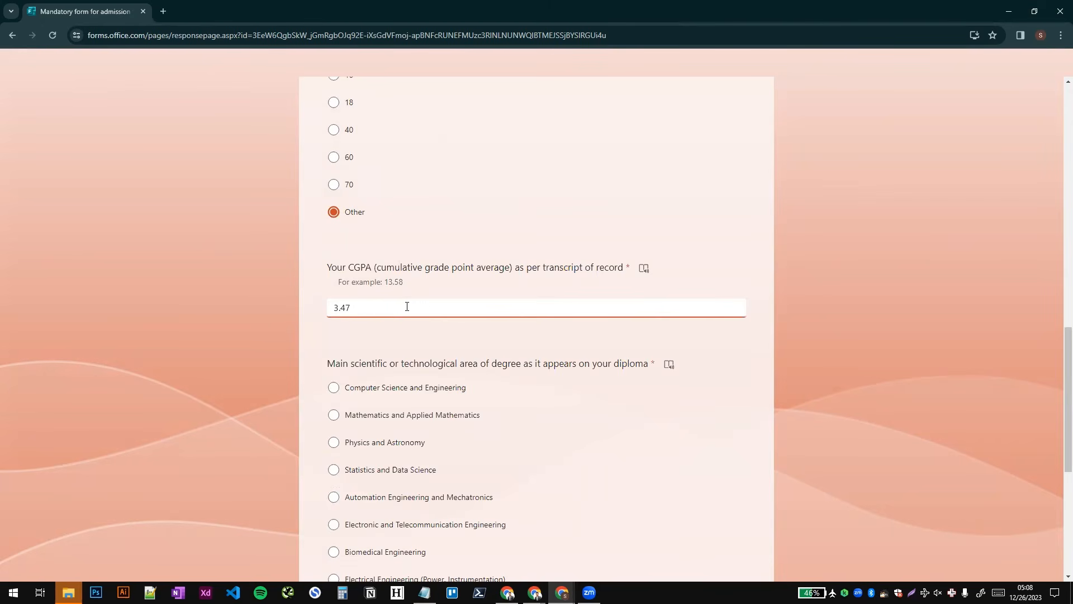
- Choose Computer Science and Engineering as the main area of the degree and submit the form
{"action": "scroll", "coordinate": [407, 306], "scroll_direction": "down", "scroll_amount": 3}
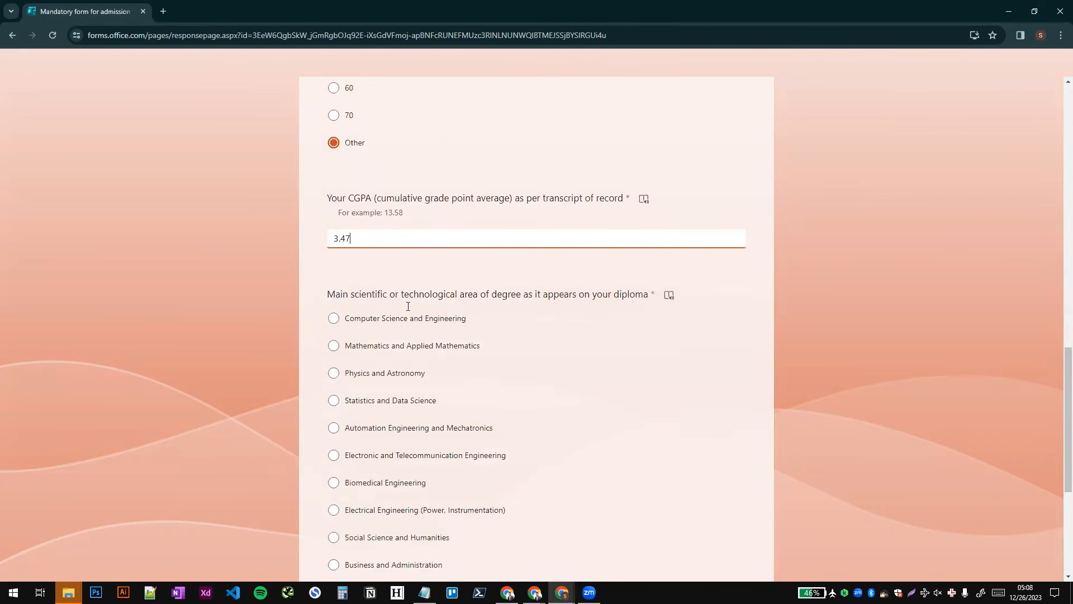
{"action": "left_click_drag", "start_coordinate": [359, 196], "coordinate": [523, 193]}
{"action": "left_click", "coordinate": [524, 192]}
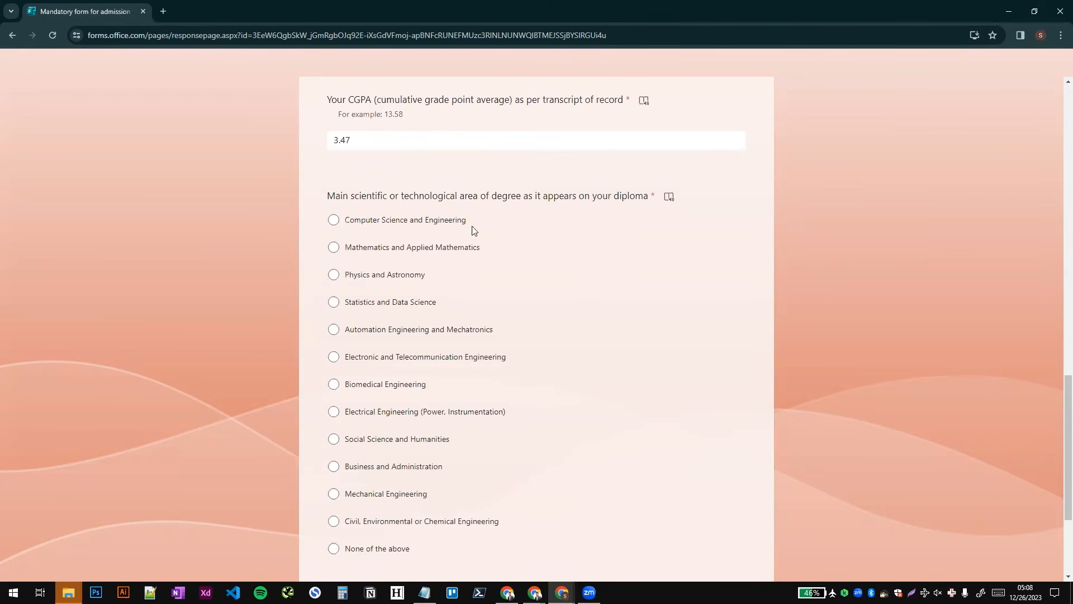
{"action": "scroll", "coordinate": [382, 304], "scroll_direction": "down", "scroll_amount": 2}
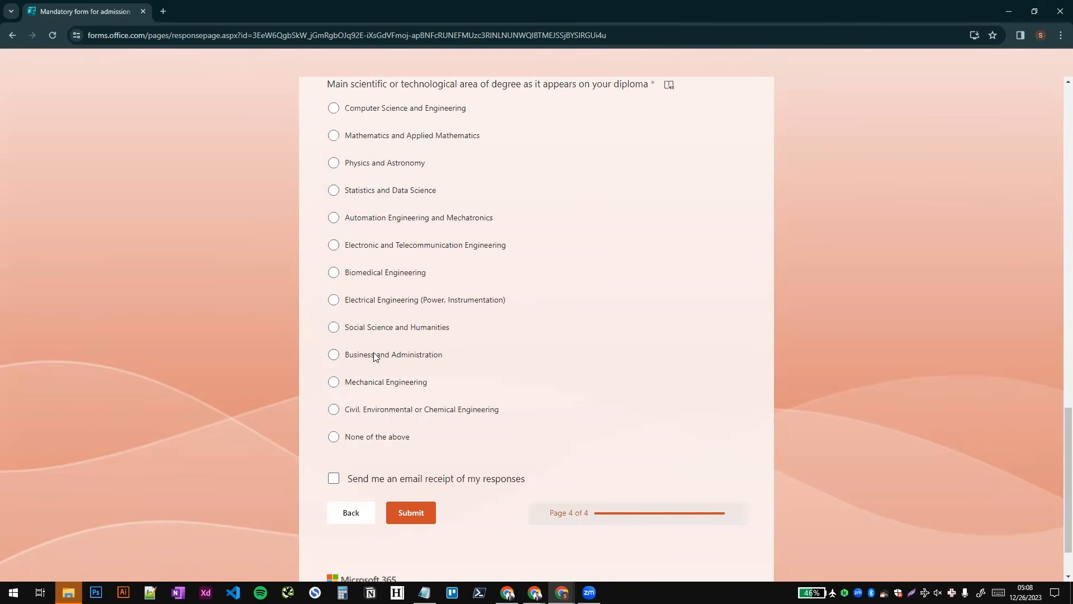
{"action": "scroll", "coordinate": [376, 358], "scroll_direction": "up", "scroll_amount": 1}
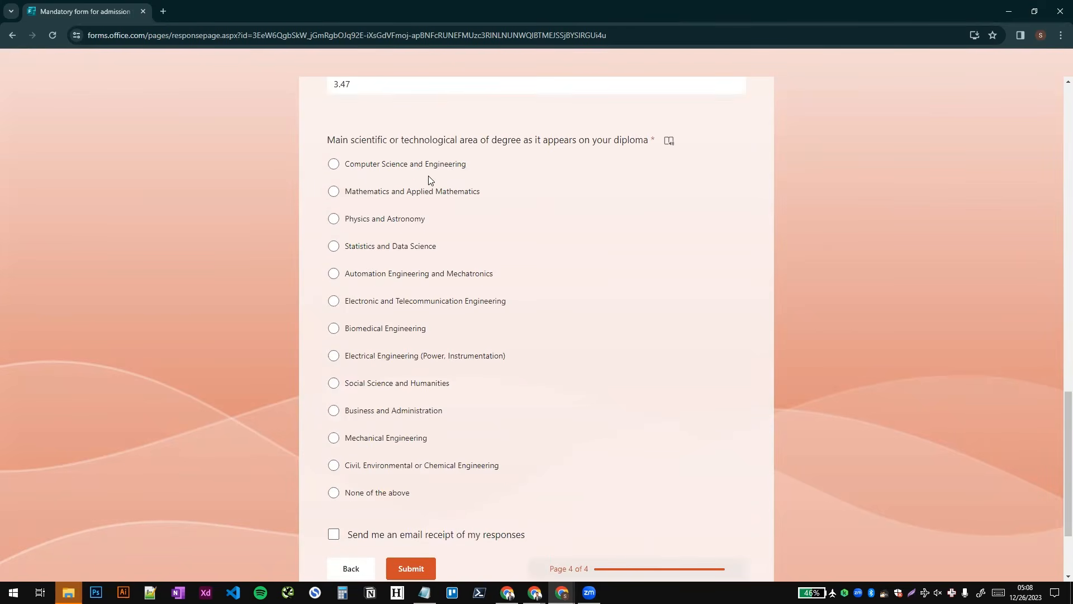
{"action": "left_click", "coordinate": [394, 169]}
{"action": "scroll", "coordinate": [420, 174], "scroll_direction": "down", "scroll_amount": 2}
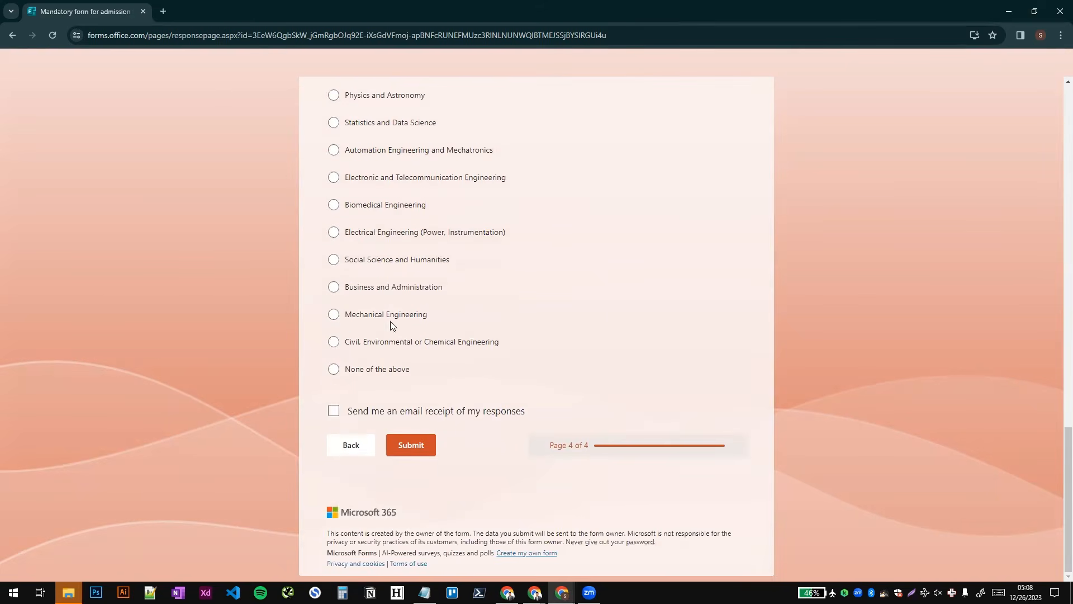
{"action": "left_click", "coordinate": [412, 444]}
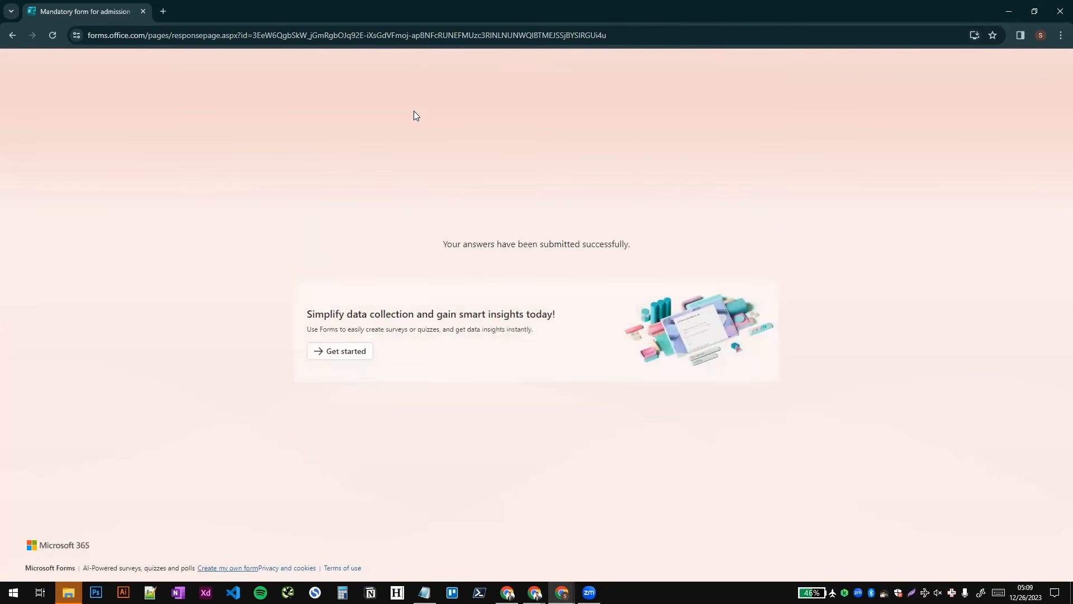
- Close the form window, save the statements in Studenti Online and check the application's completion status
{"action": "left_click", "coordinate": [1057, 5]}
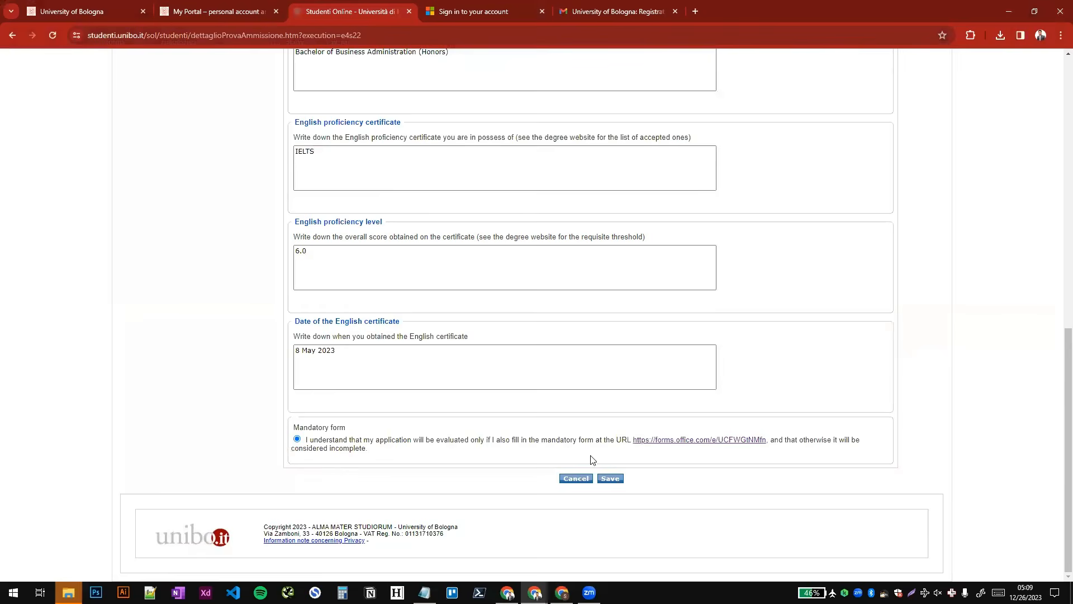
{"action": "left_click", "coordinate": [609, 479]}
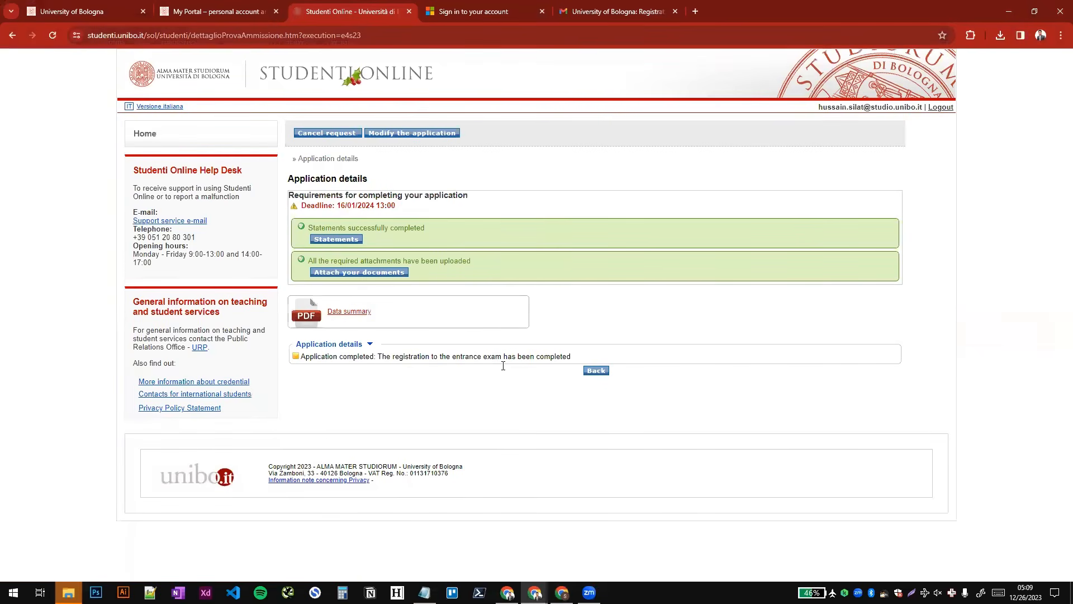
{"action": "left_click_drag", "start_coordinate": [300, 356], "coordinate": [325, 357]}
{"action": "left_click", "coordinate": [346, 357]}
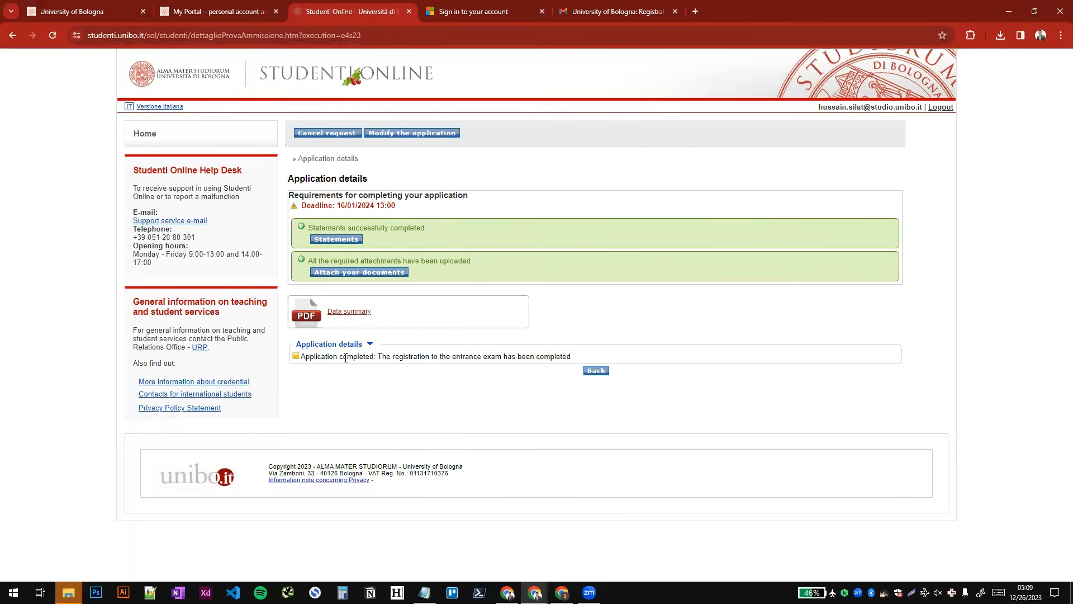